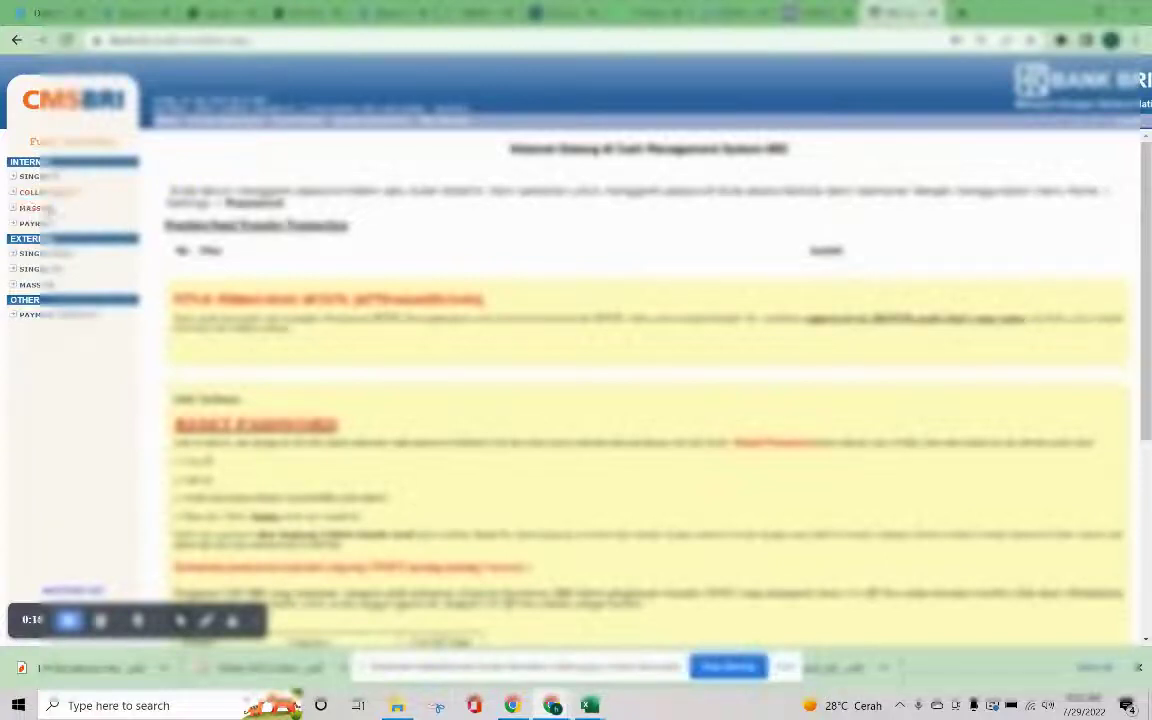
Compare the internal and external mass options, then open the EXTERNAL > MASS Upload form.
click(38, 208)
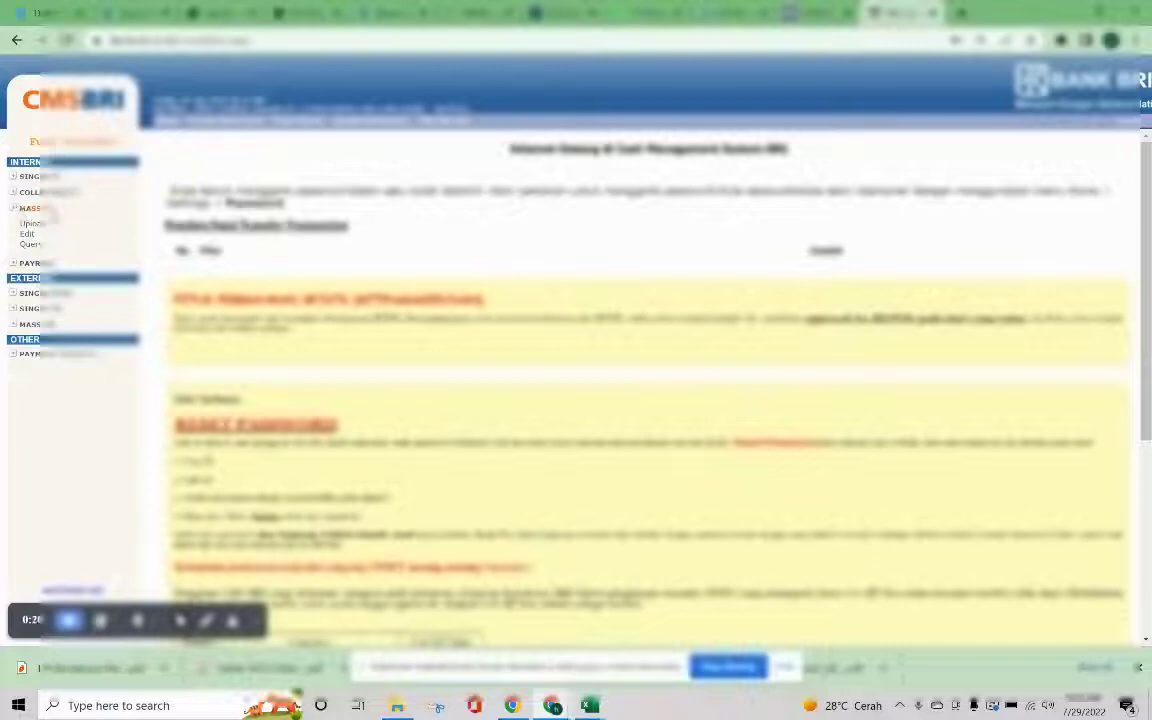
click(35, 324)
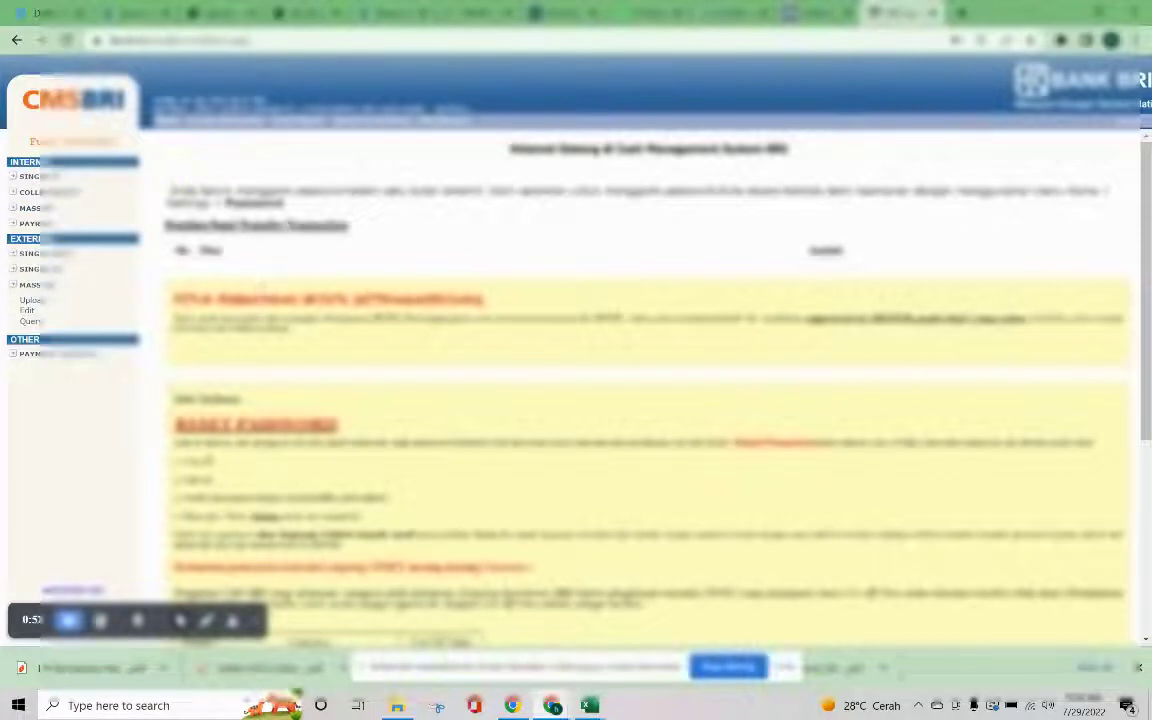
click(38, 207)
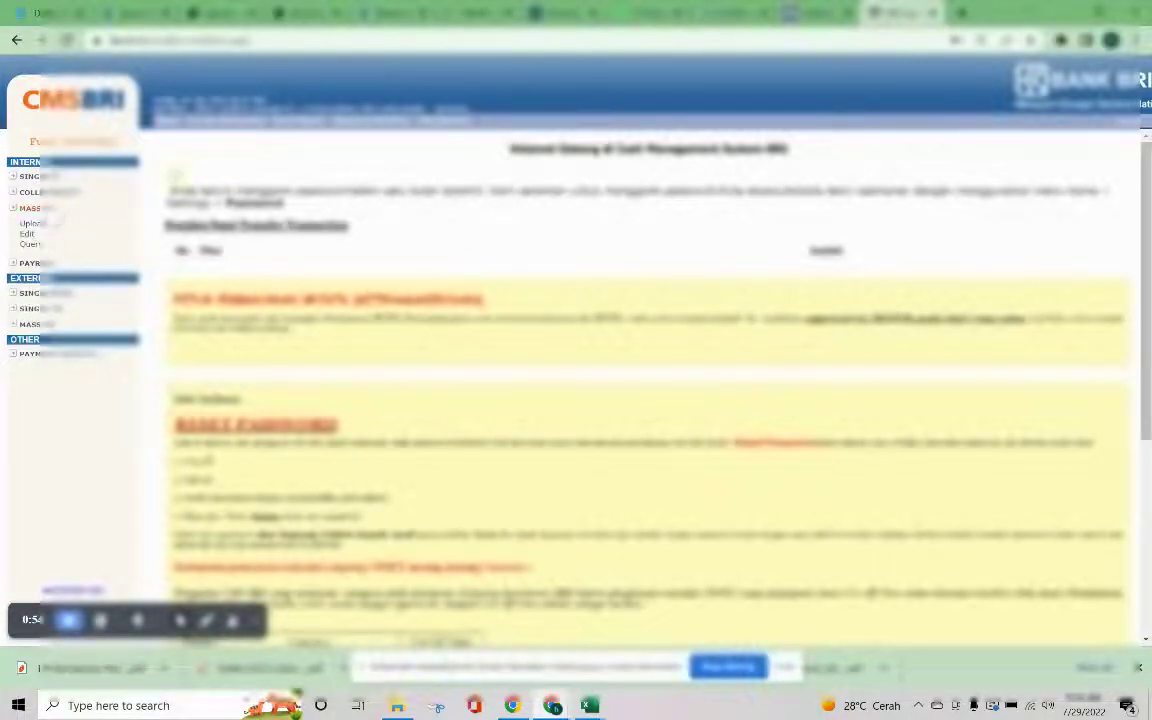
click(33, 324)
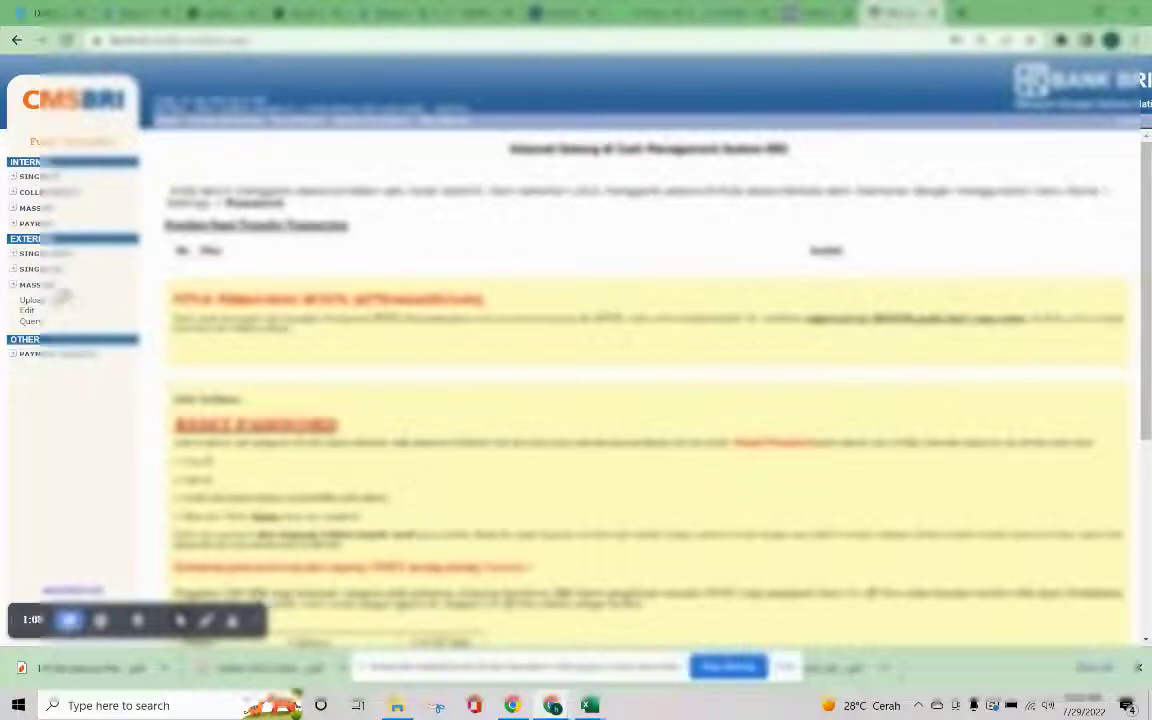
click(36, 300)
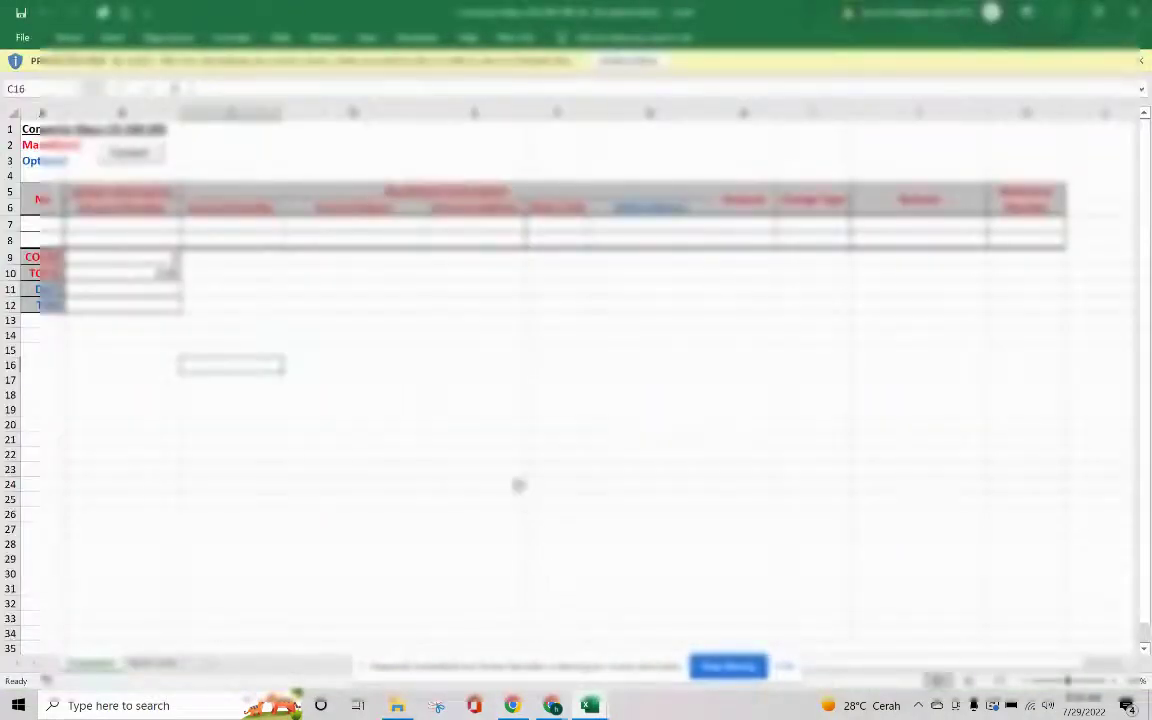
Close the extra workbooks, including the BPS transaction report, answering its save prompt.
click(468, 432)
mouse_move(589, 705)
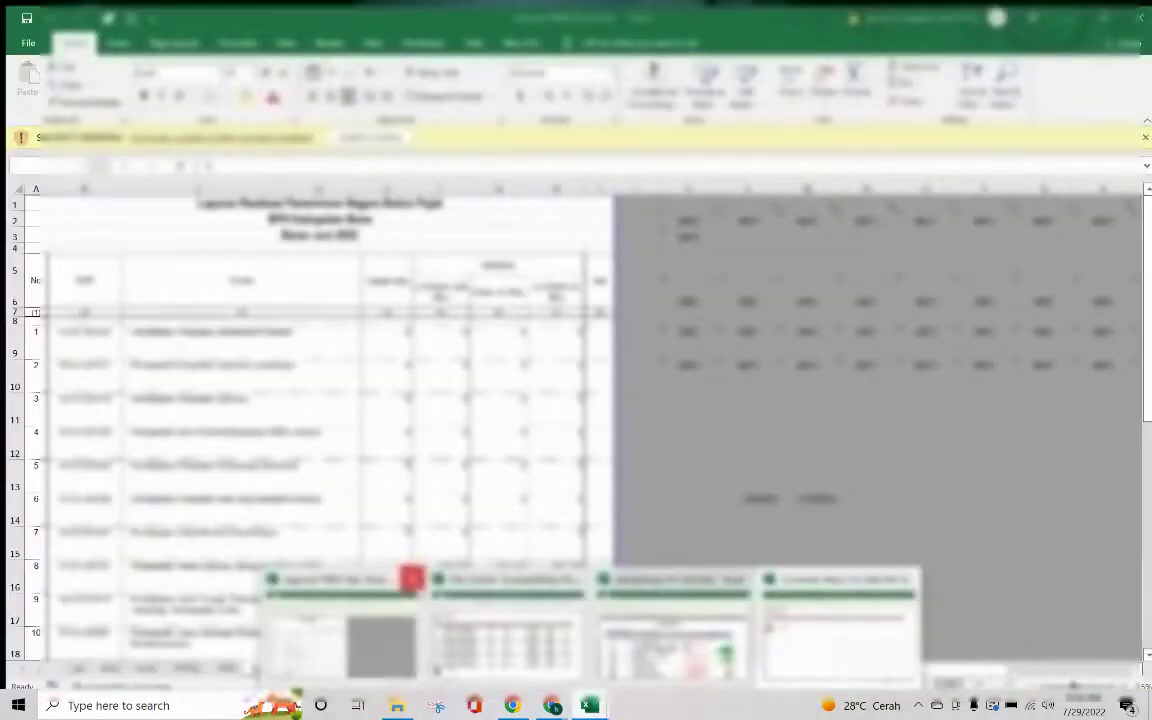
click(412, 580)
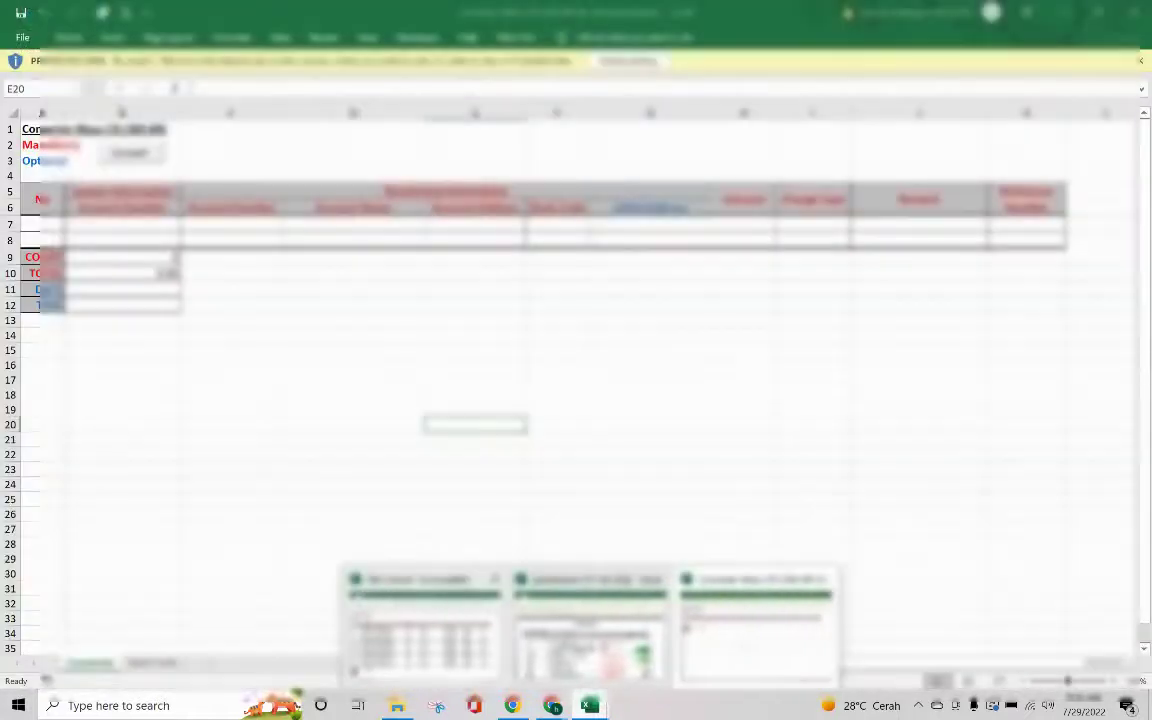
click(489, 578)
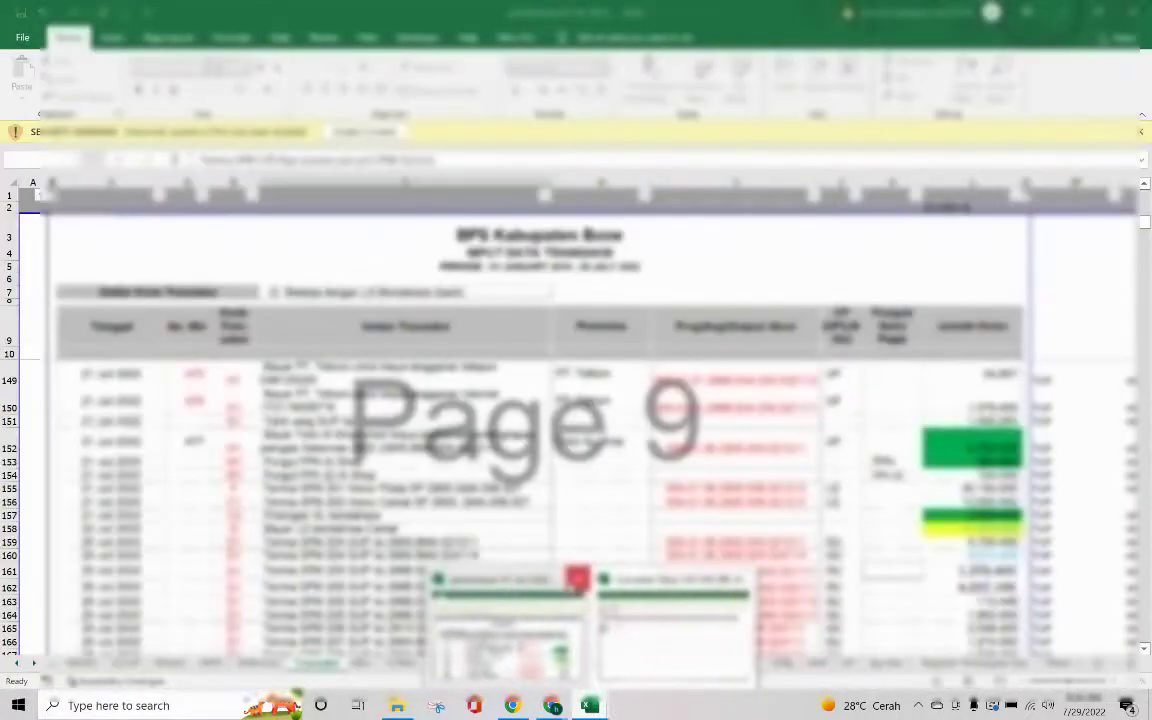
click(578, 580)
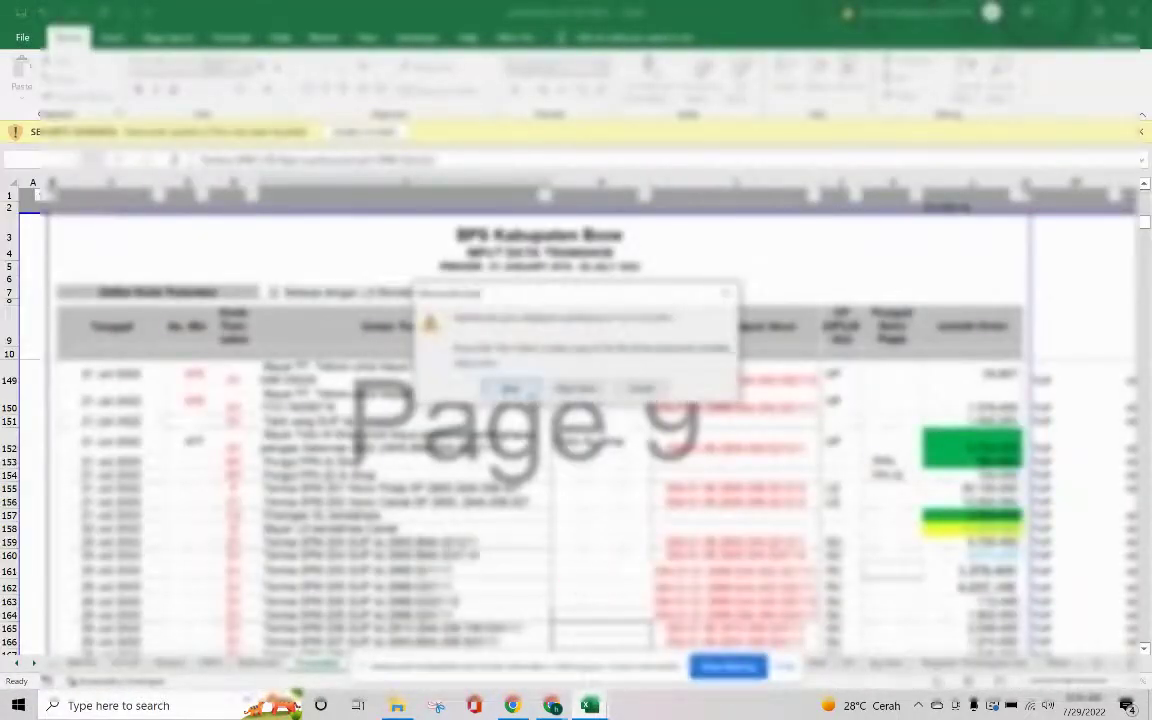
click(512, 389)
Check the blank conversion template, then bring the CMS BRI page back to the front.
key(Up)
key(Up)
key(Up)
key(Up)
key(Up)
key(Right)
key(Right)
key(Right)
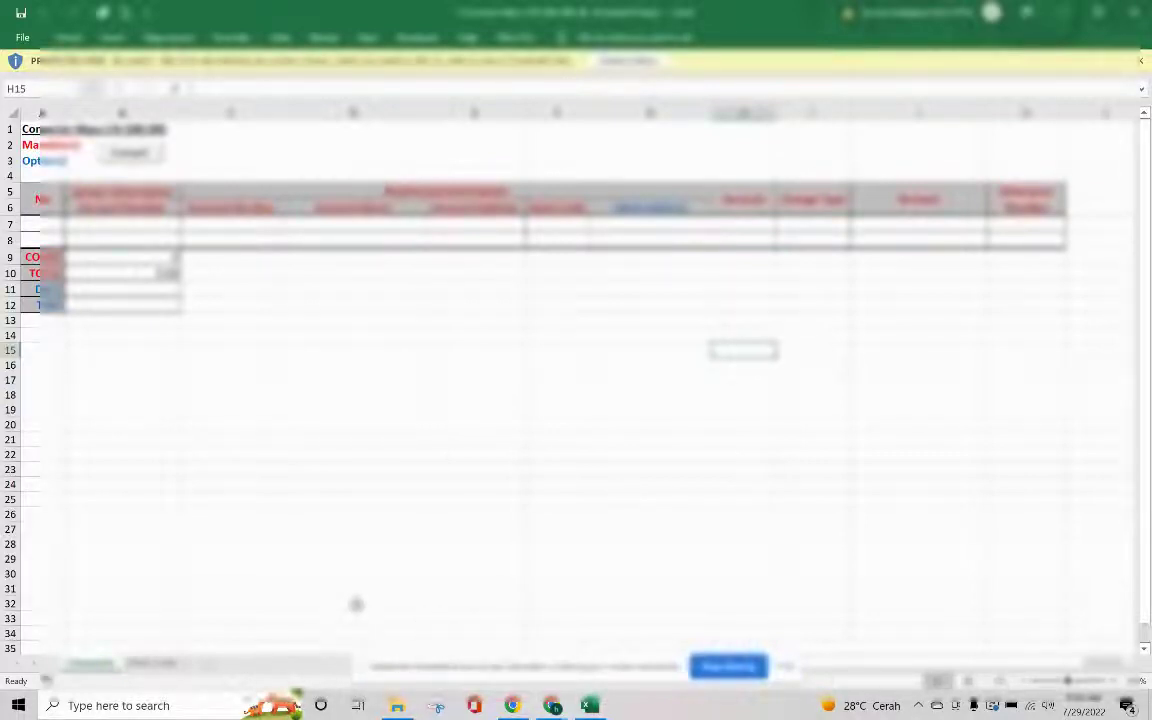
click(337, 378)
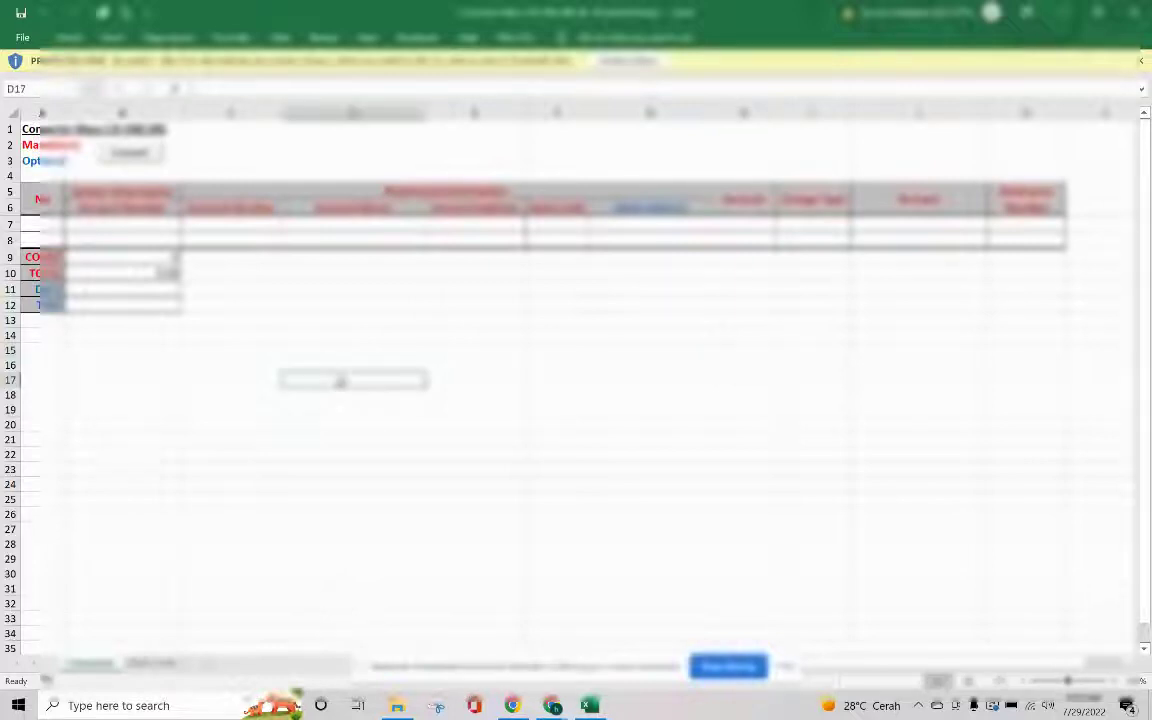
click(235, 289)
mouse_move(552, 705)
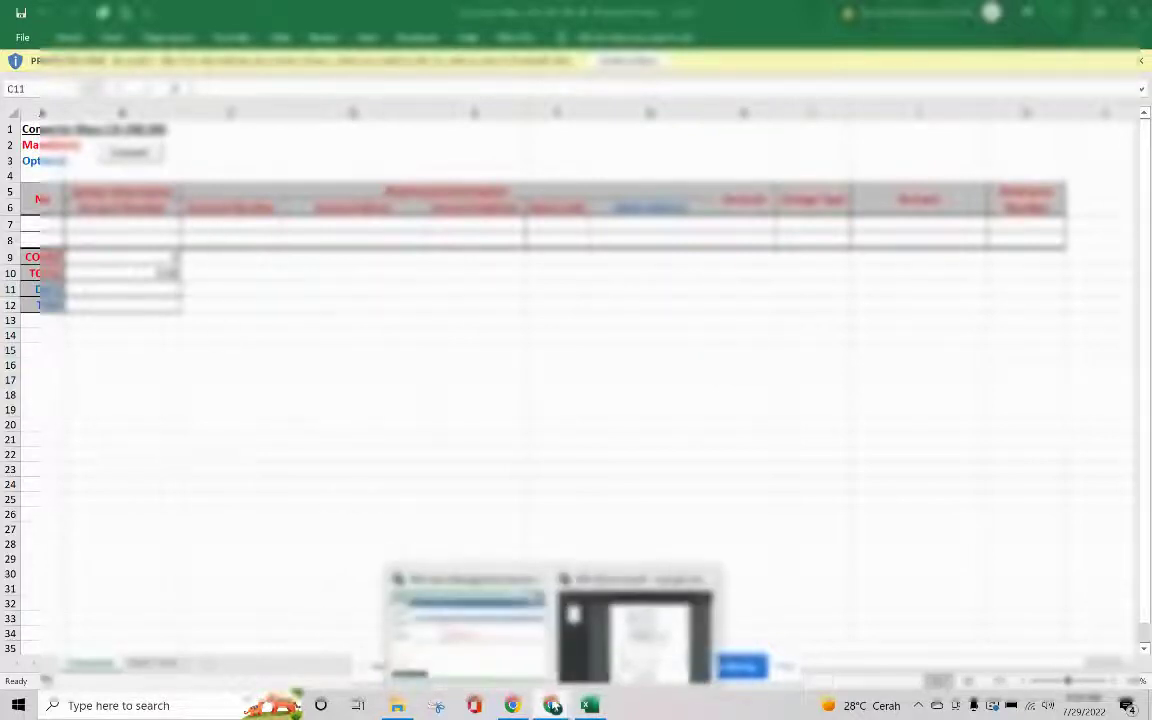
click(494, 655)
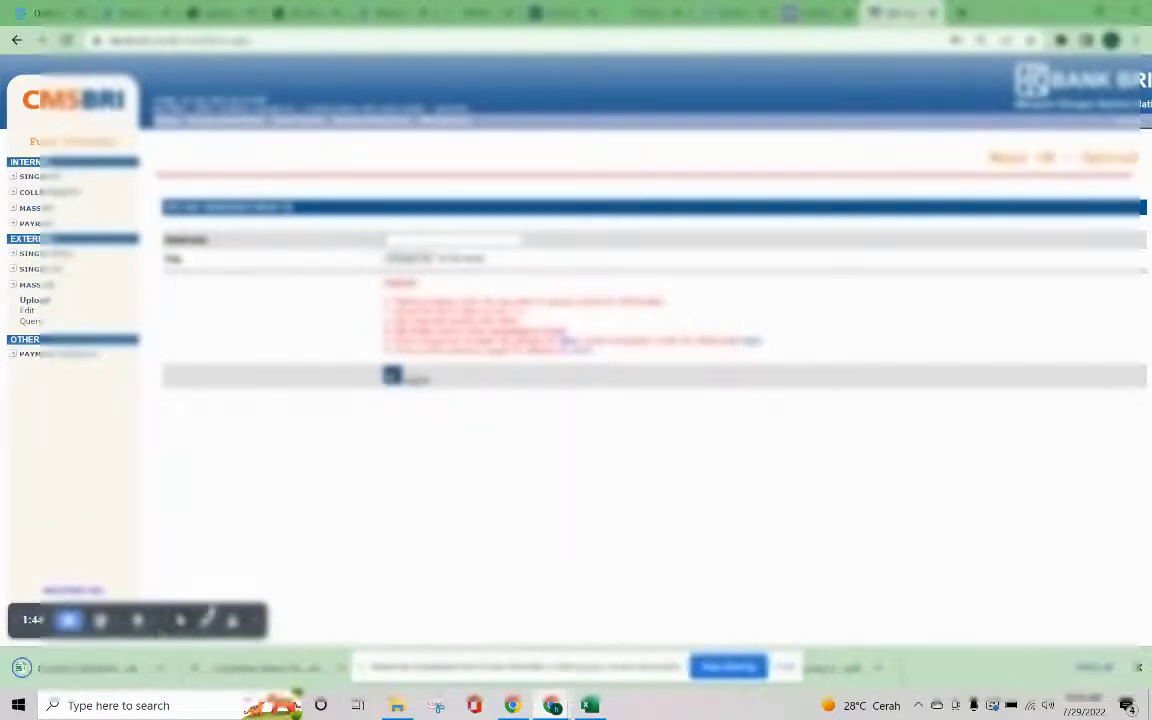
Switch from Chrome to the Excel workbook holding five filled transfer rows.
key(alt+Tab)
click(530, 352)
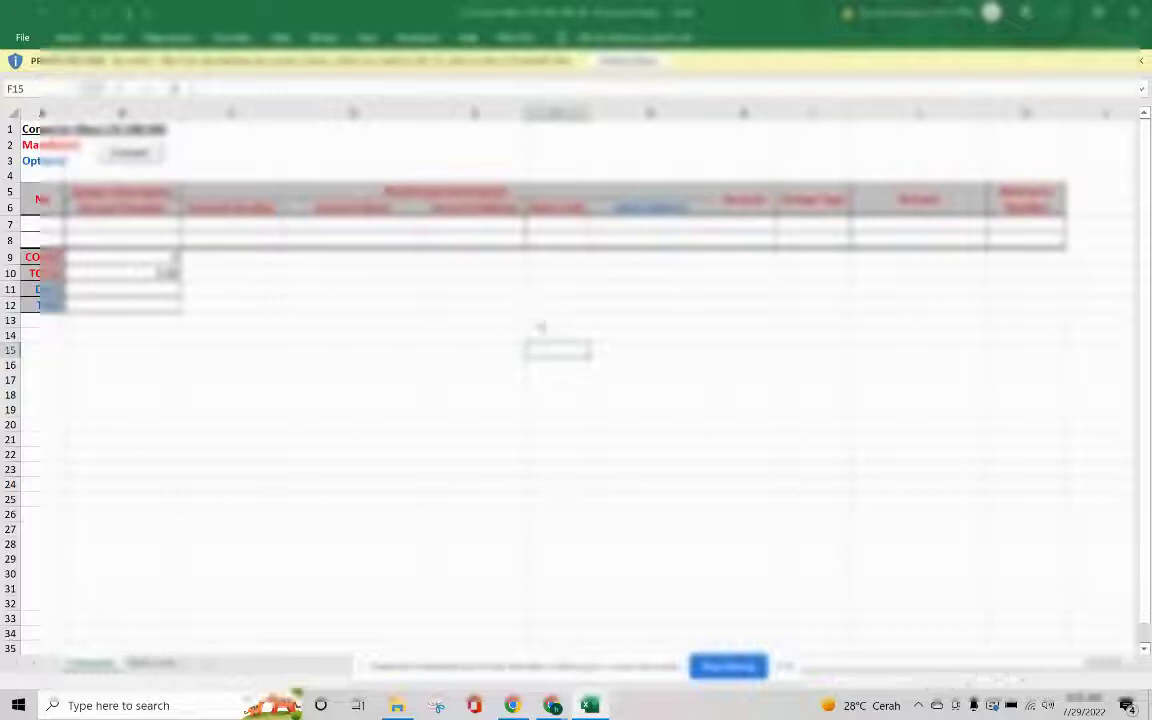
key(alt+Tab)
click(608, 351)
click(302, 259)
click(448, 353)
click(406, 255)
key(Right)
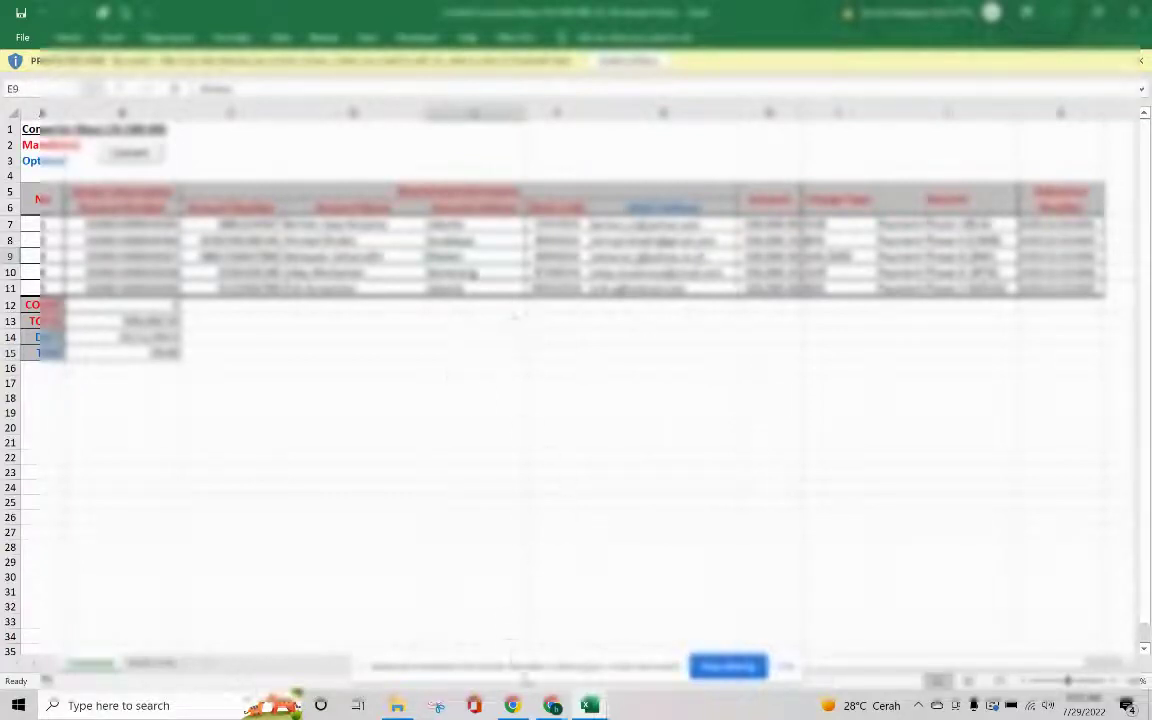
Open the spreadsheet from its subfolder on the New Volume drive in Excel.
click(397, 705)
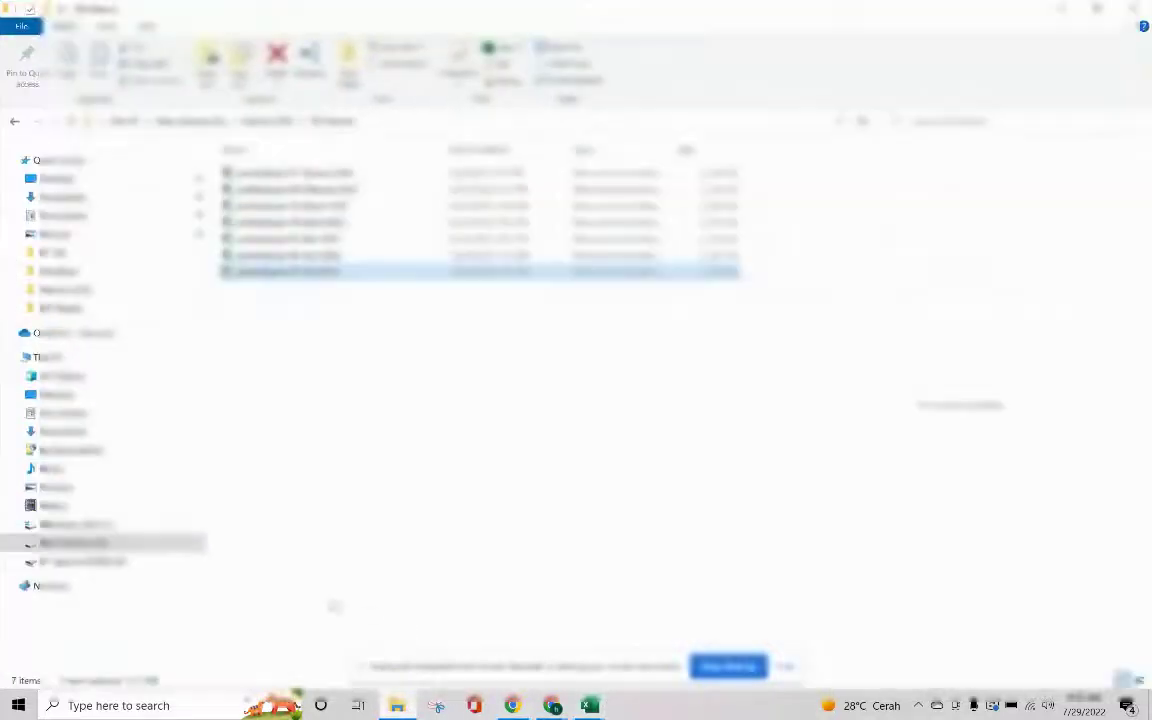
click(75, 542)
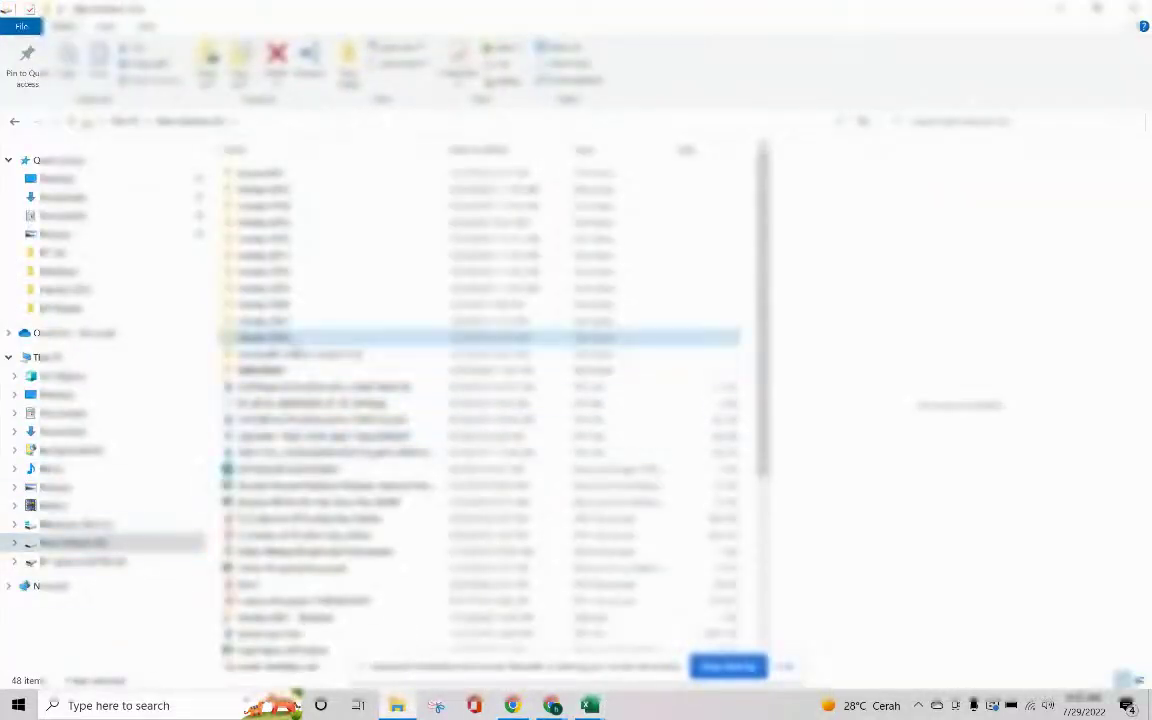
double_click(263, 337)
double_click(254, 584)
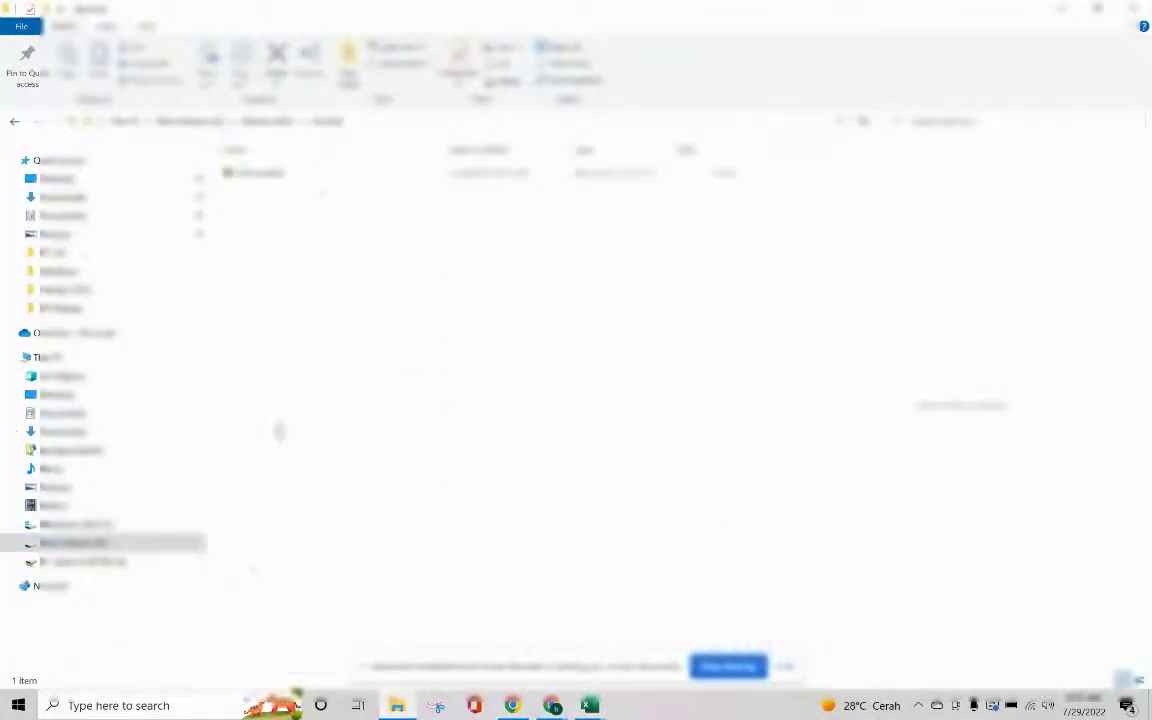
double_click(285, 178)
click(617, 396)
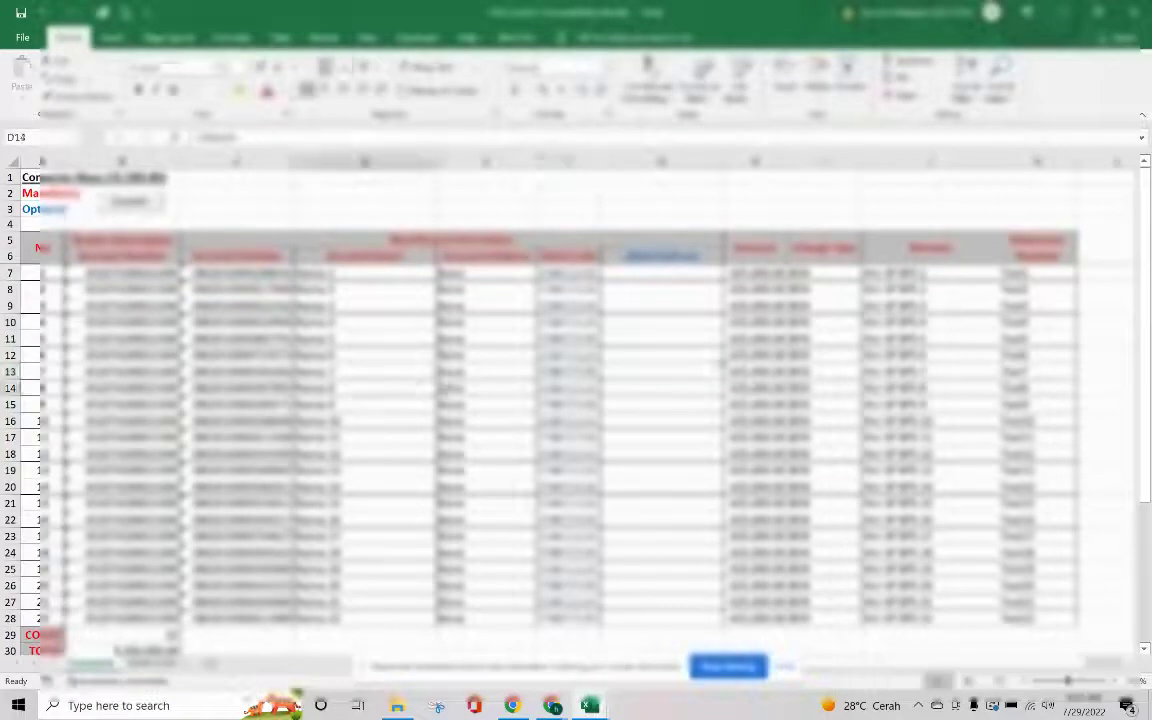
click(680, 372)
click(575, 372)
click(581, 322)
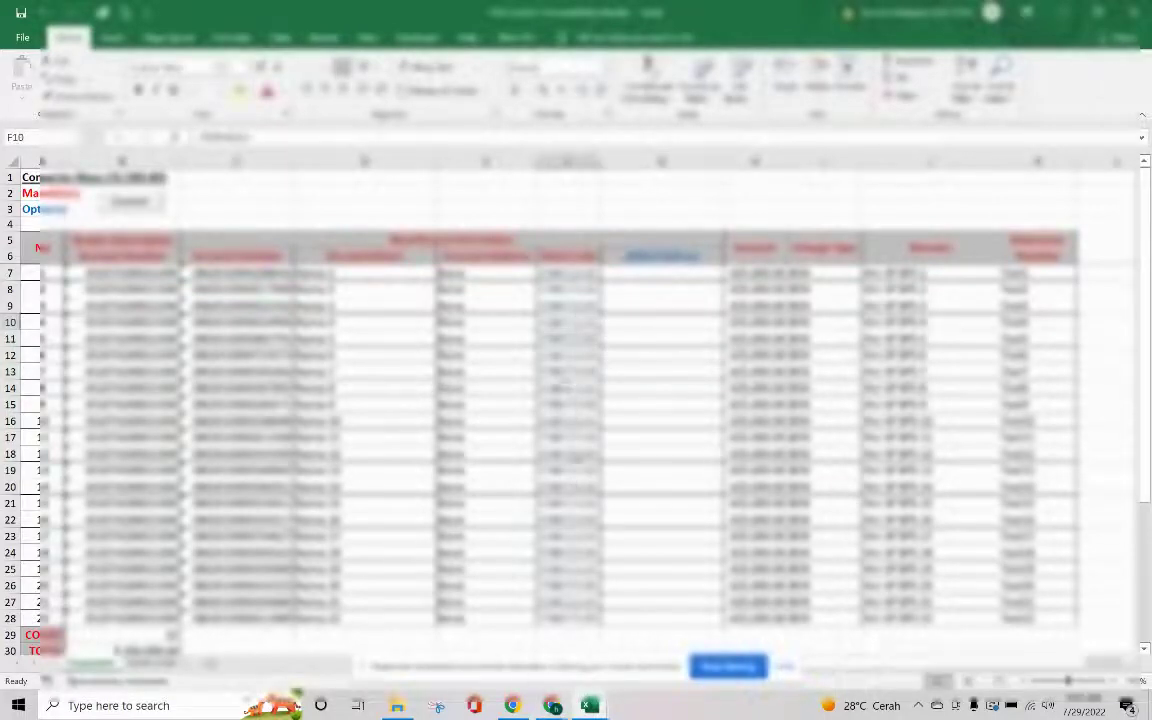
click(688, 388)
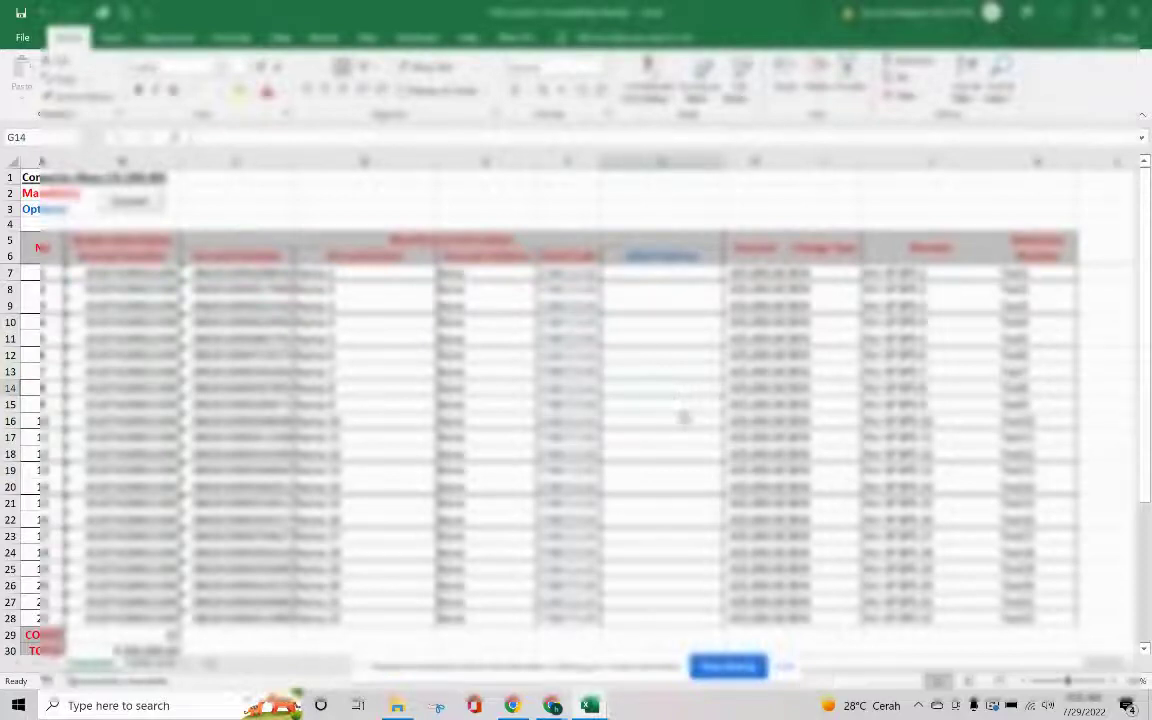
click(150, 663)
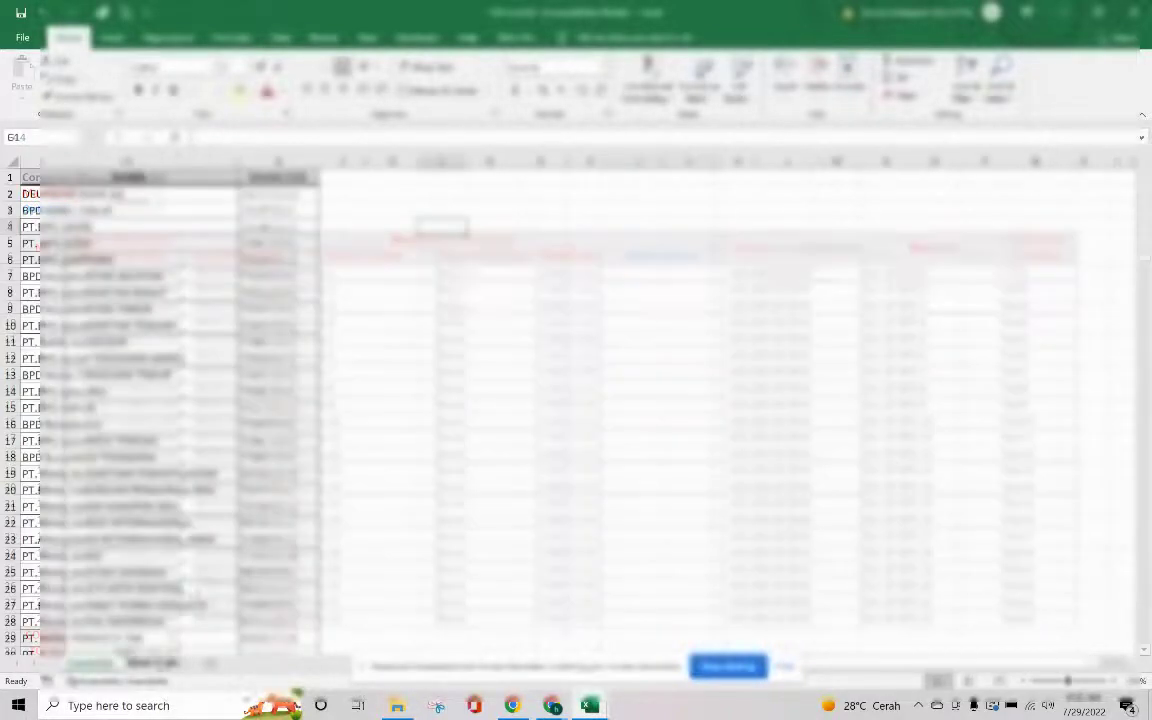
click(190, 275)
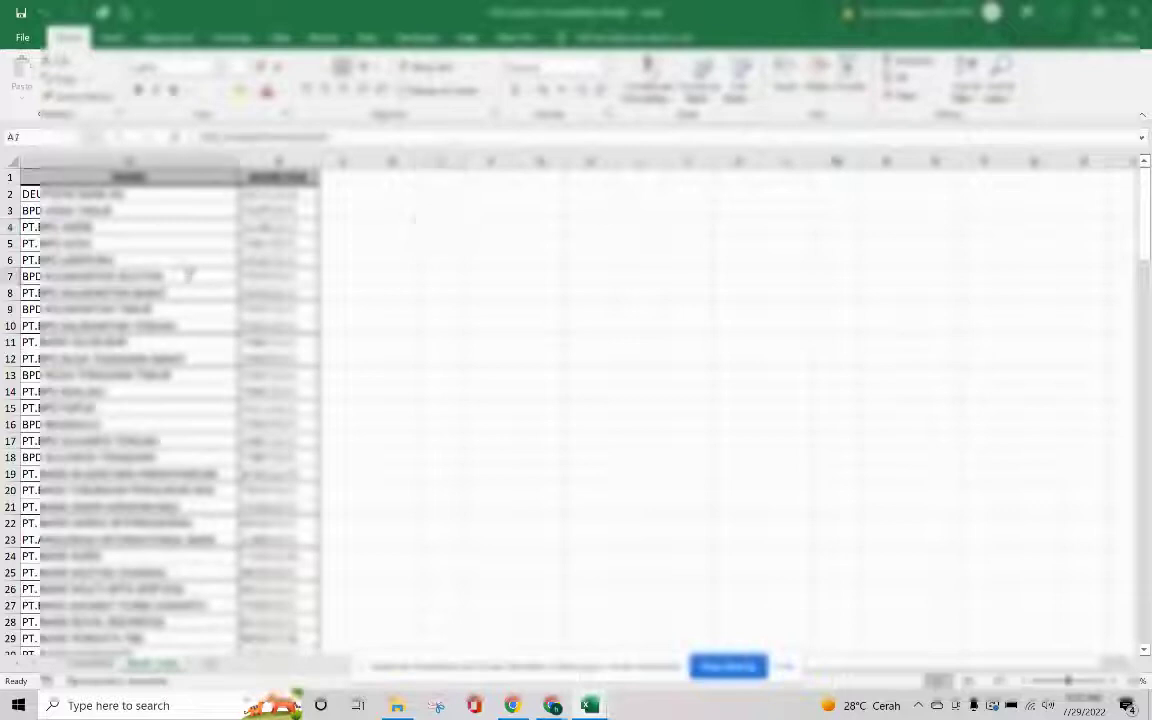
key(ctrl+f)
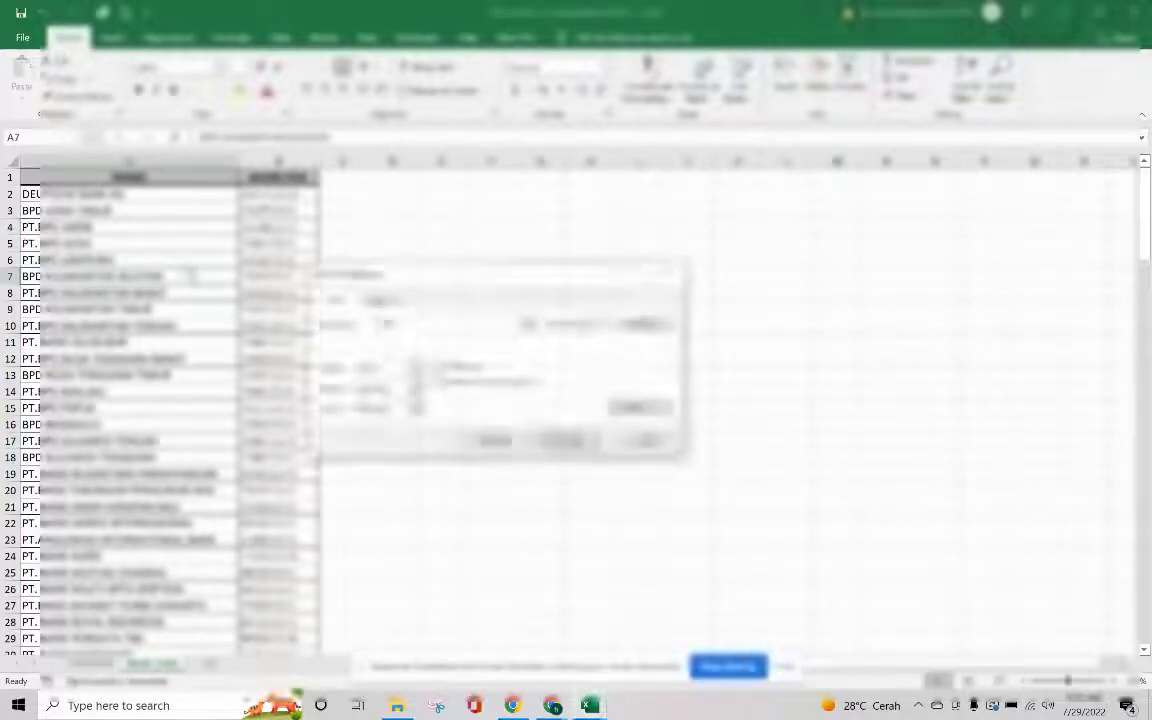
key(Return)
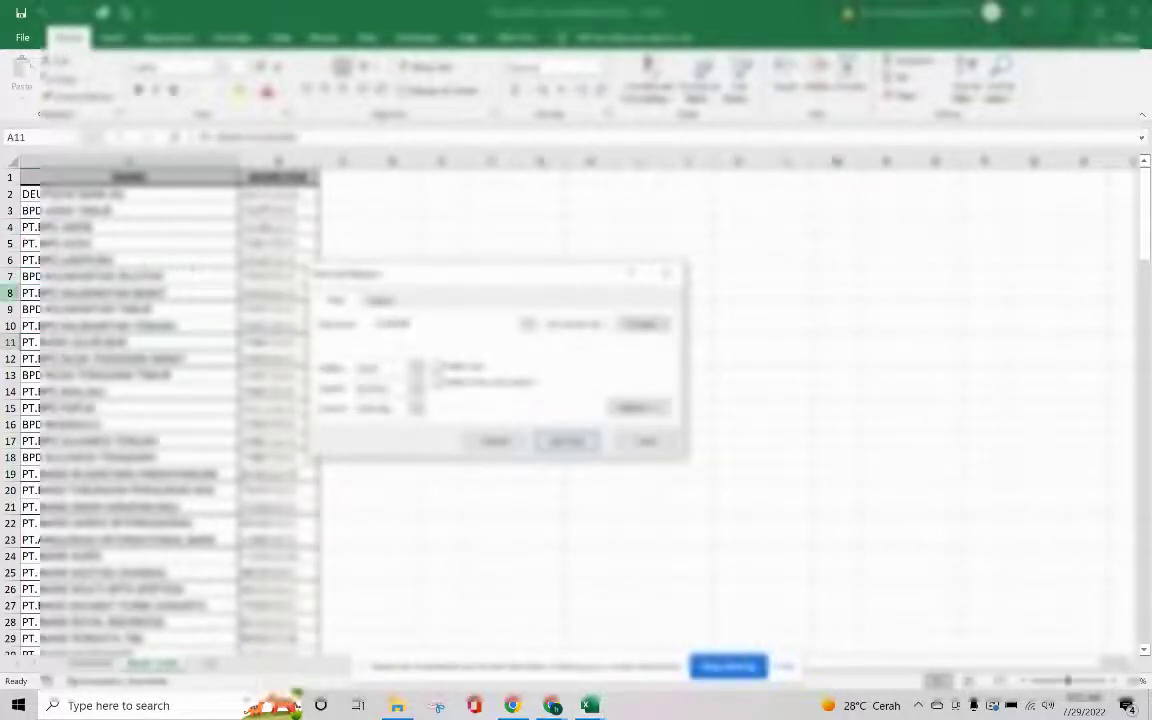
click(495, 441)
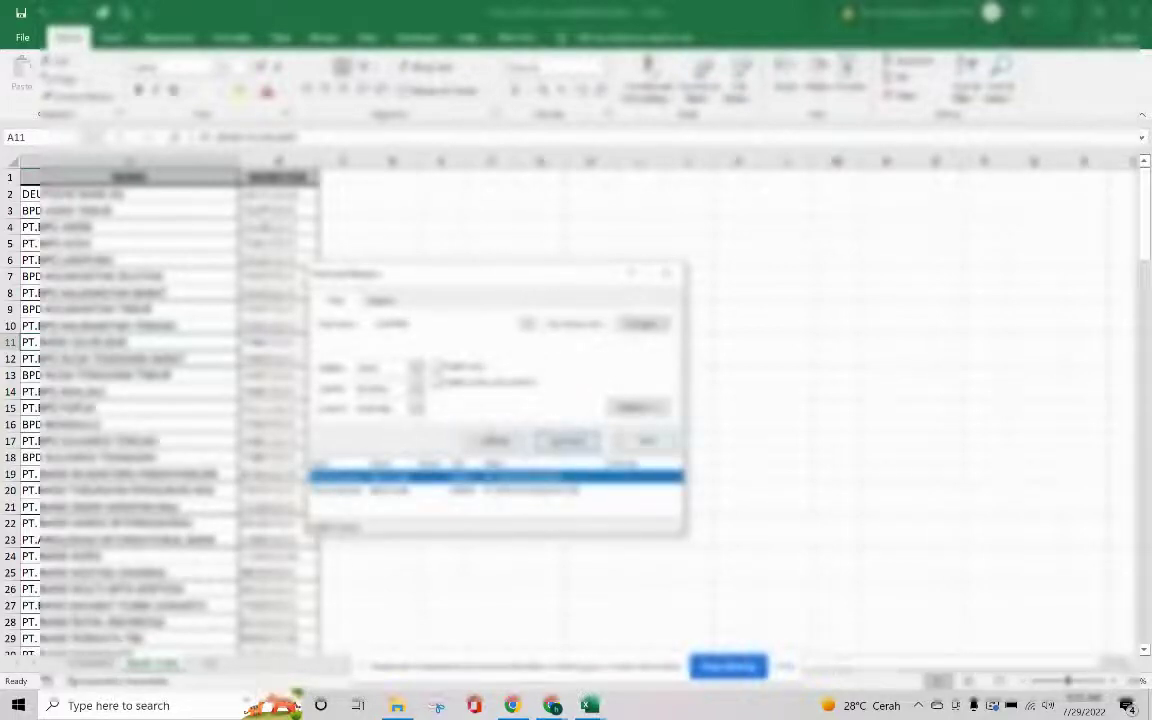
click(647, 441)
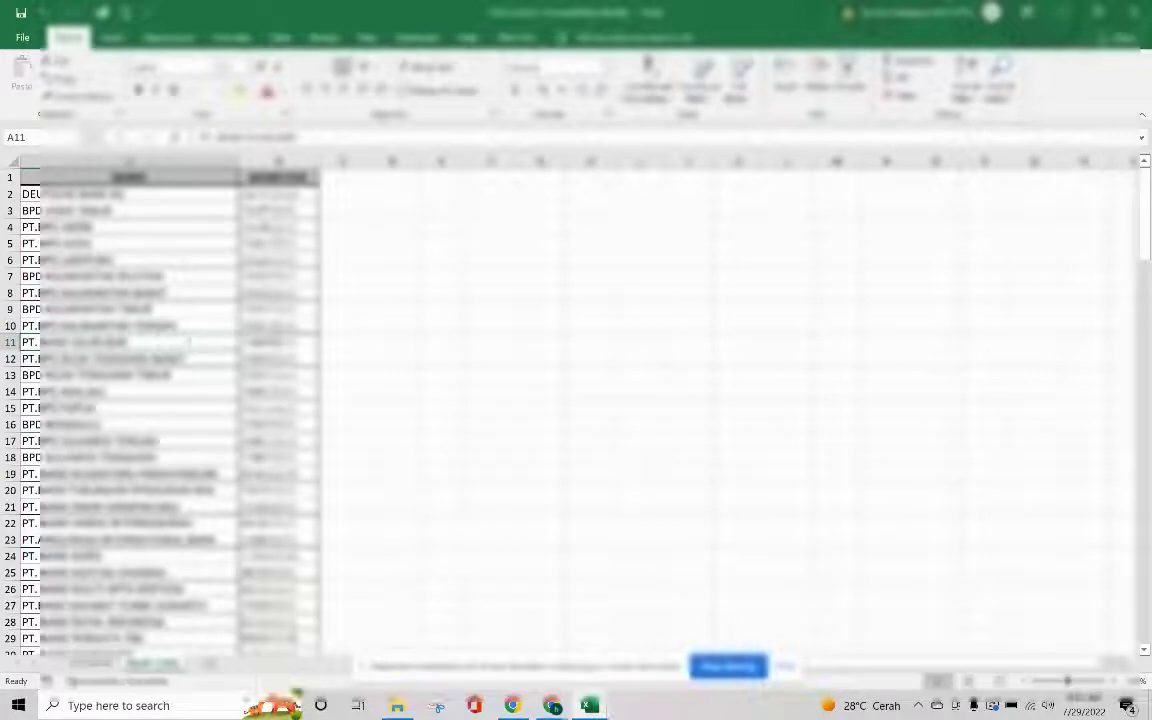
click(285, 341)
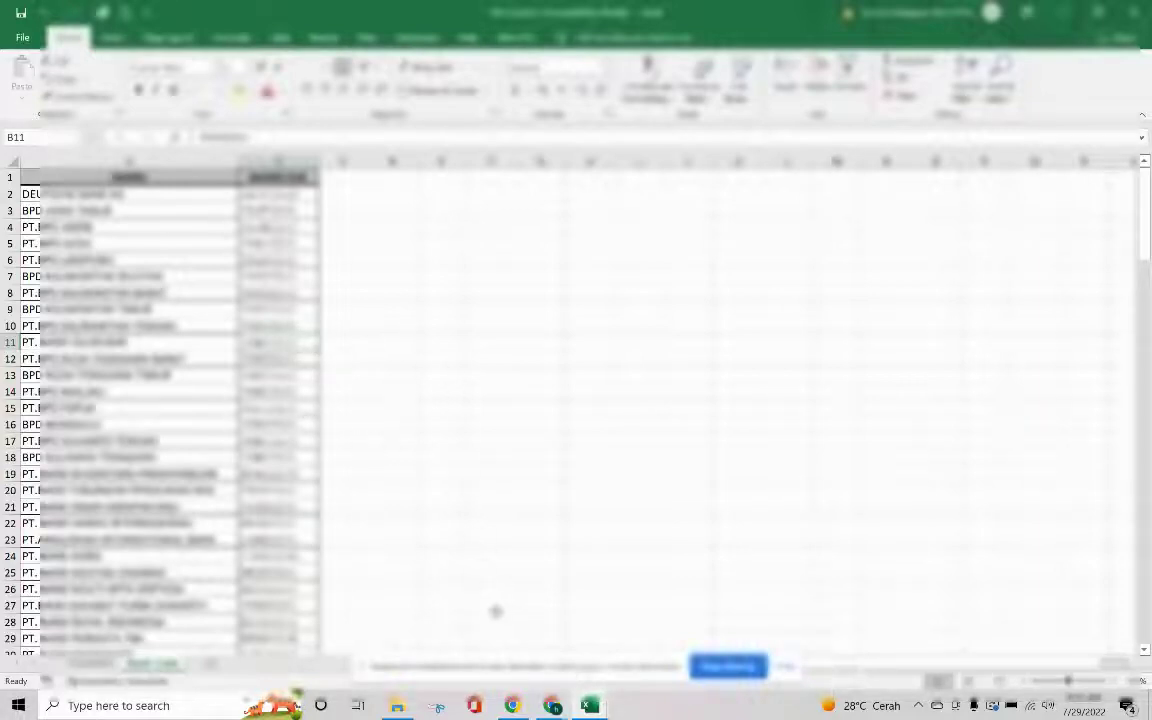
Open the EXTERNAL > SINGLE Add form and its beneficiary account lookup.
mouse_move(552, 705)
click(470, 620)
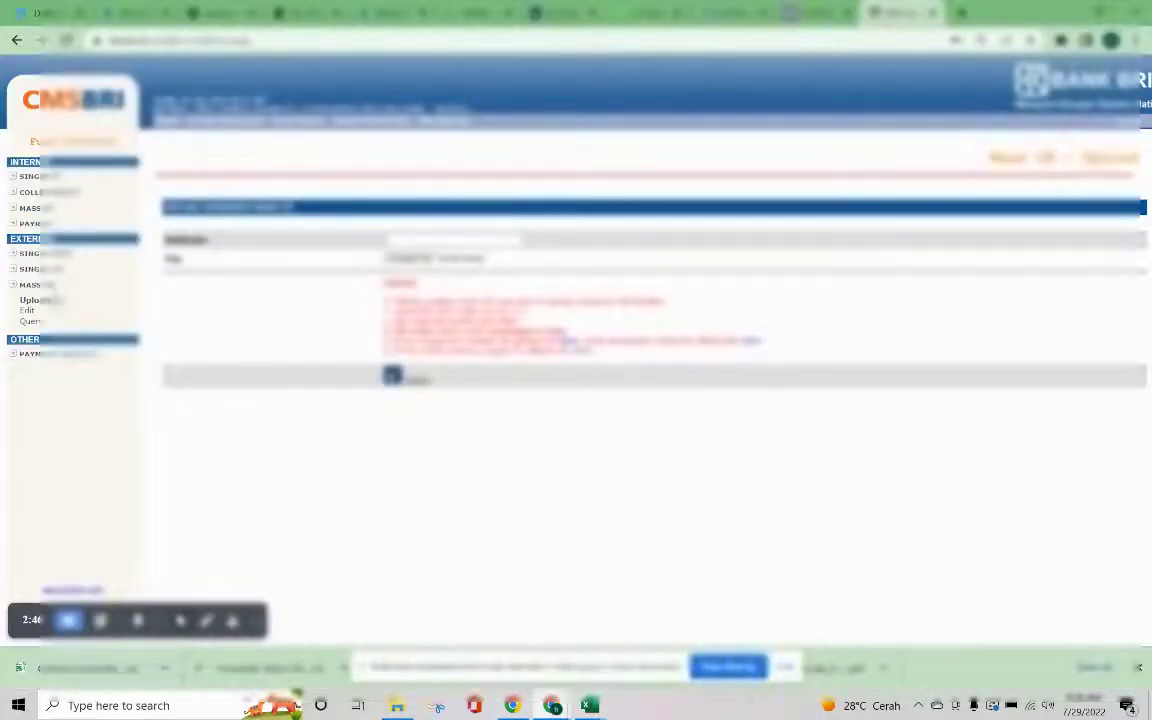
click(35, 269)
click(29, 295)
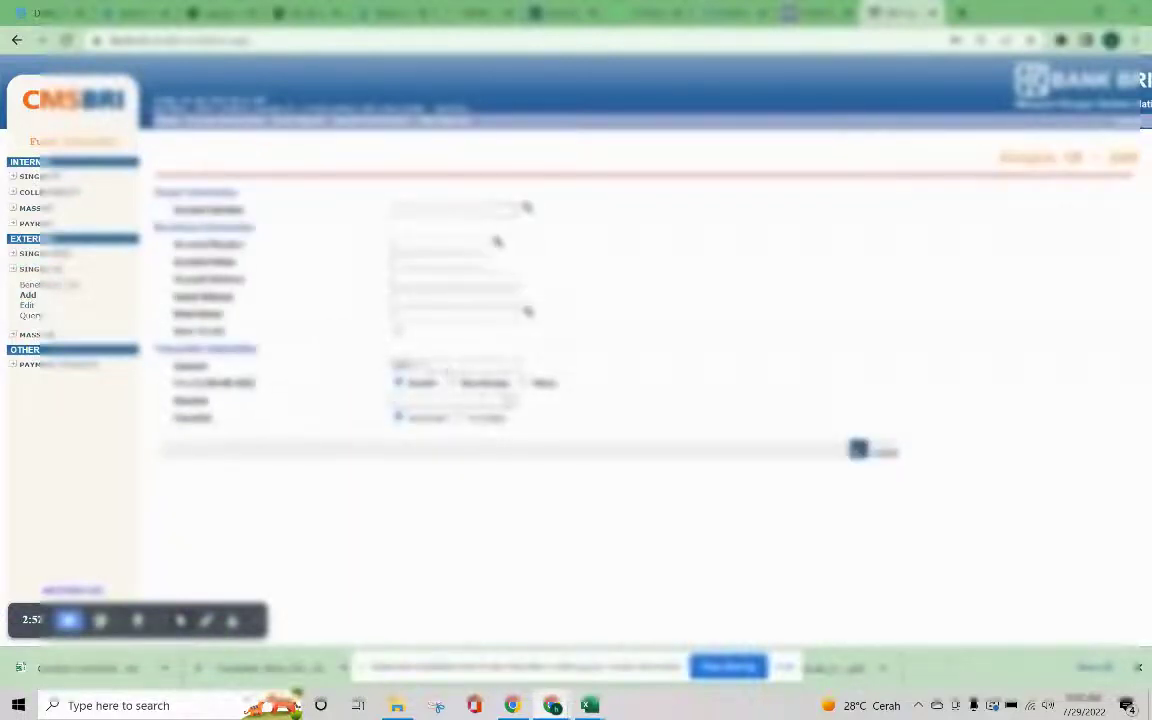
click(497, 243)
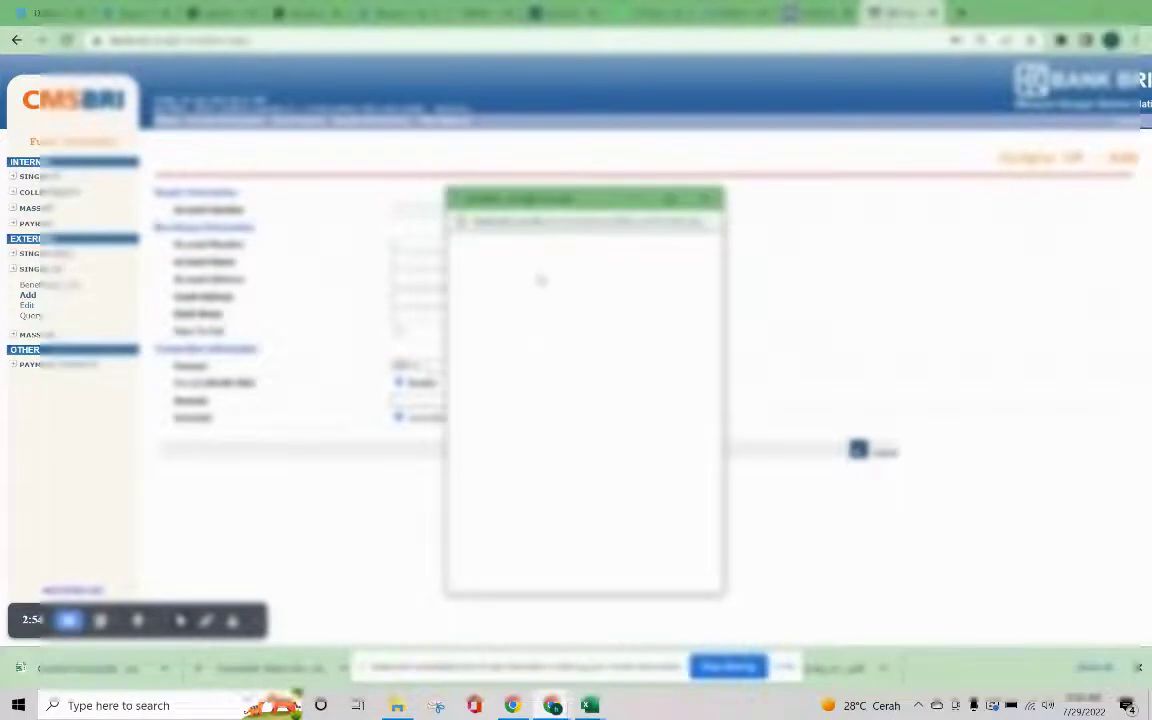
Search the lookup for 'cah' and select the first result's code.
click(612, 253)
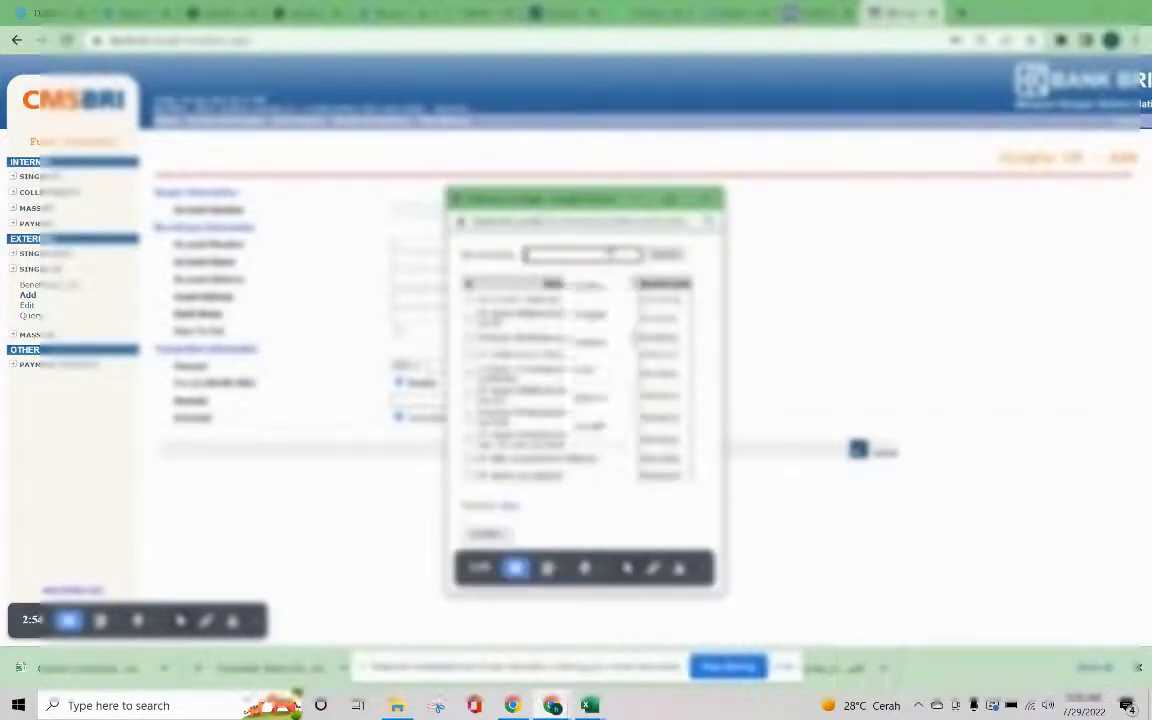
text(cah)
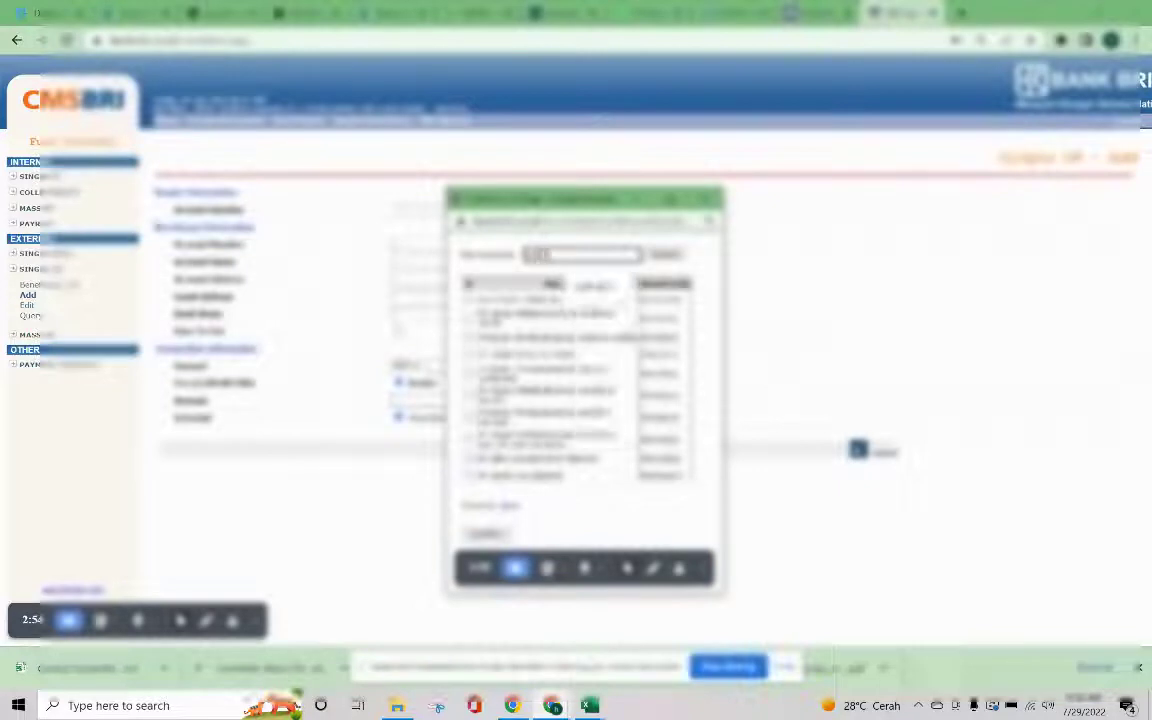
click(589, 288)
click(674, 258)
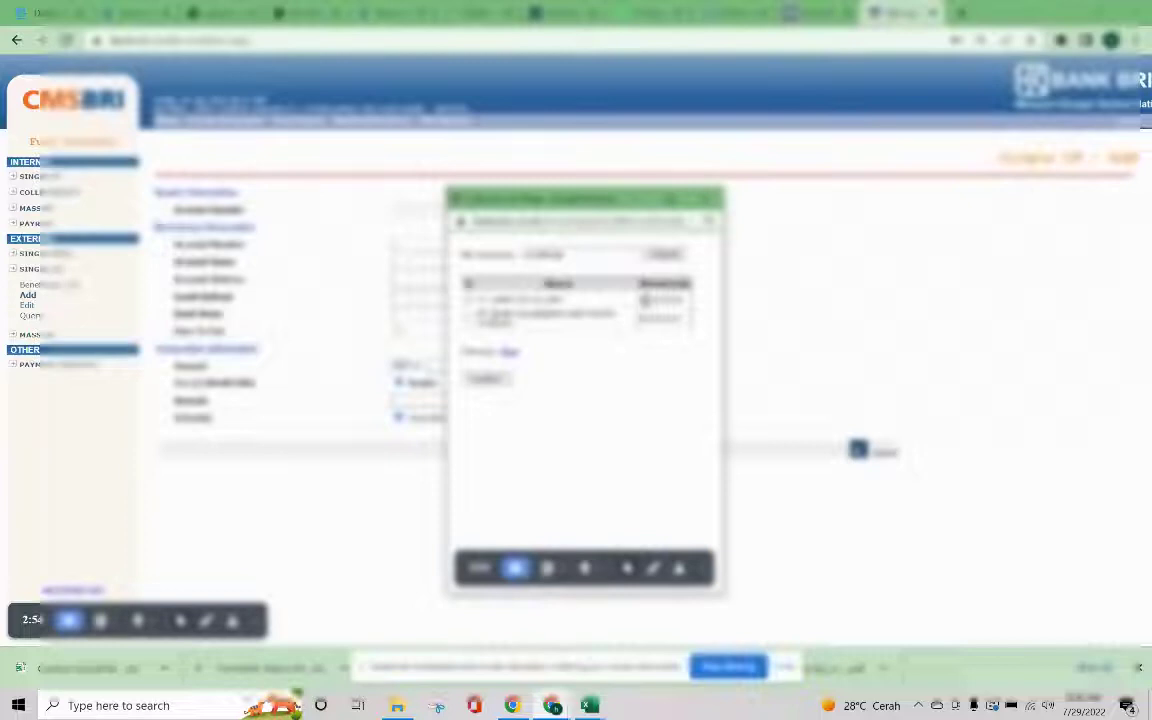
drag(643, 300, 683, 308)
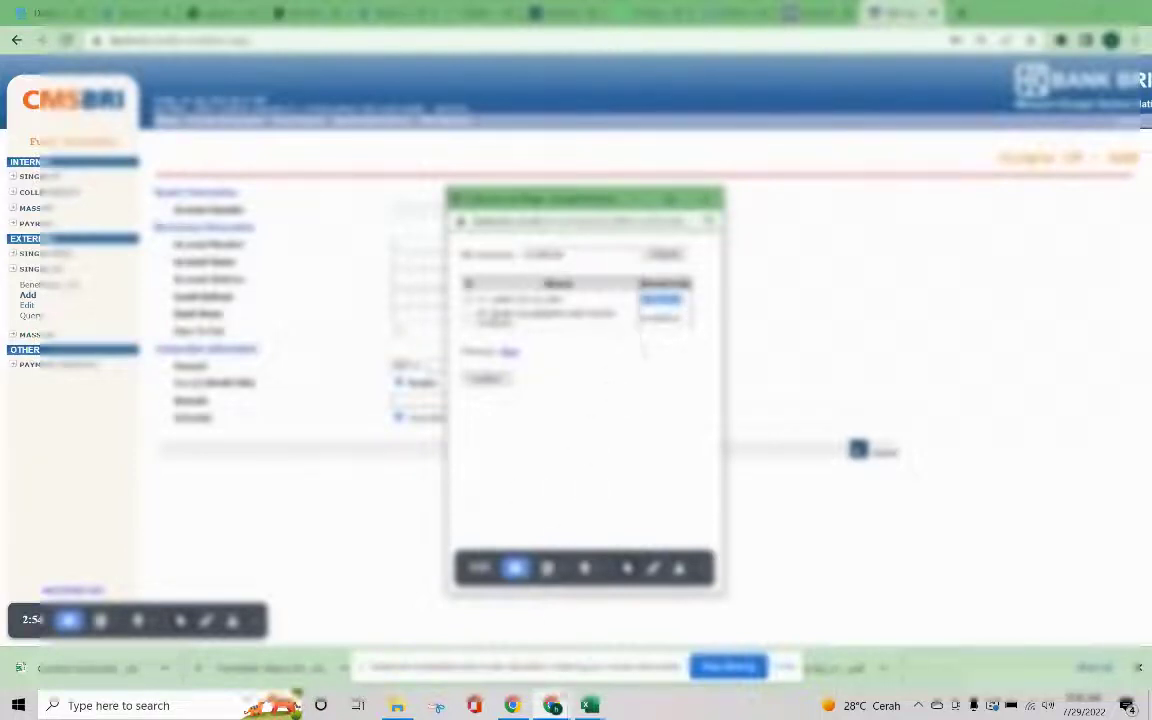
Switch back to the converter workbook in Excel.
click(552, 705)
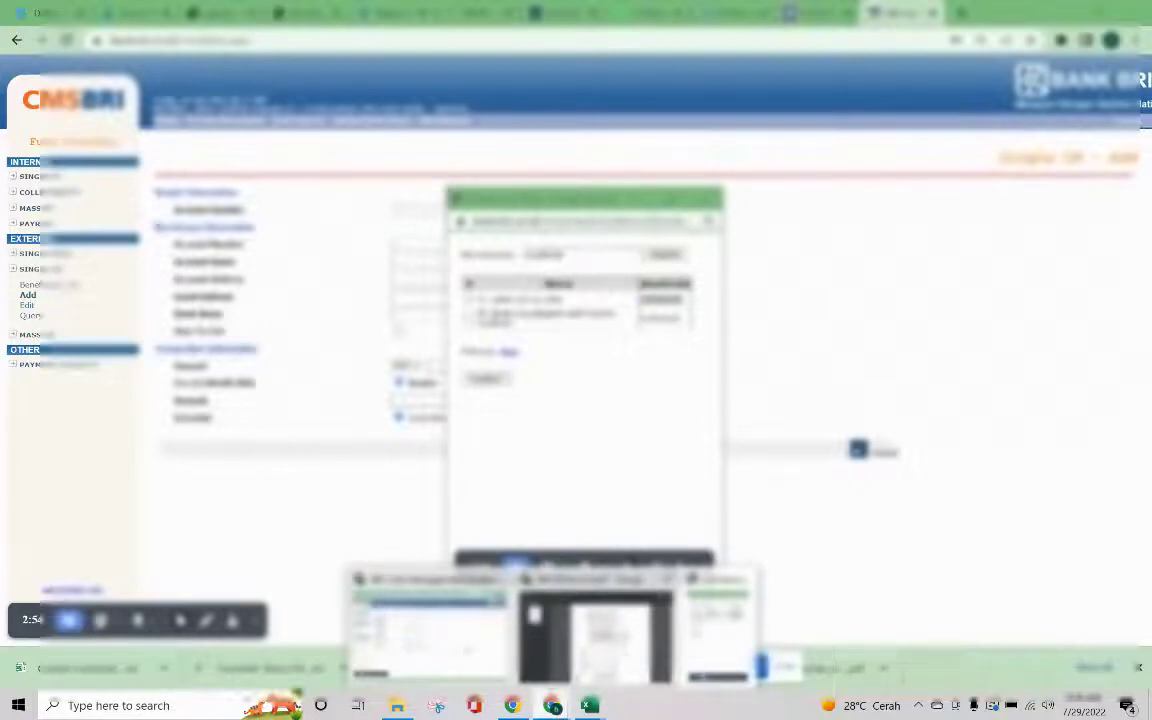
mouse_move(585, 710)
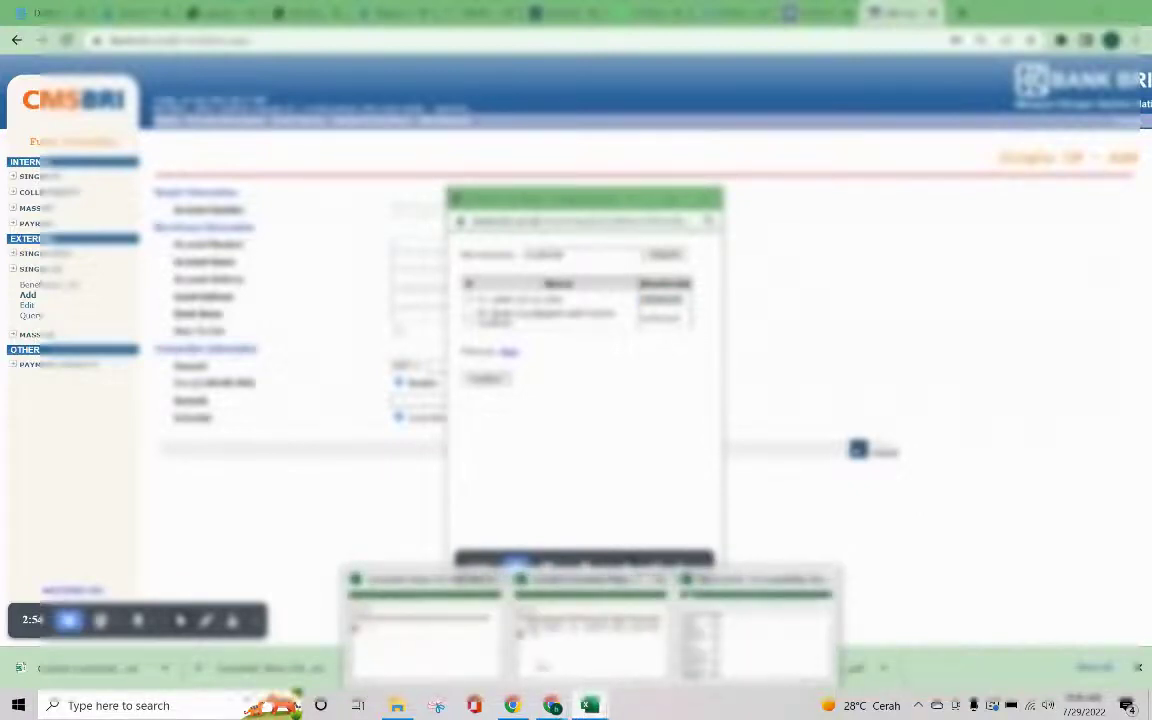
click(415, 580)
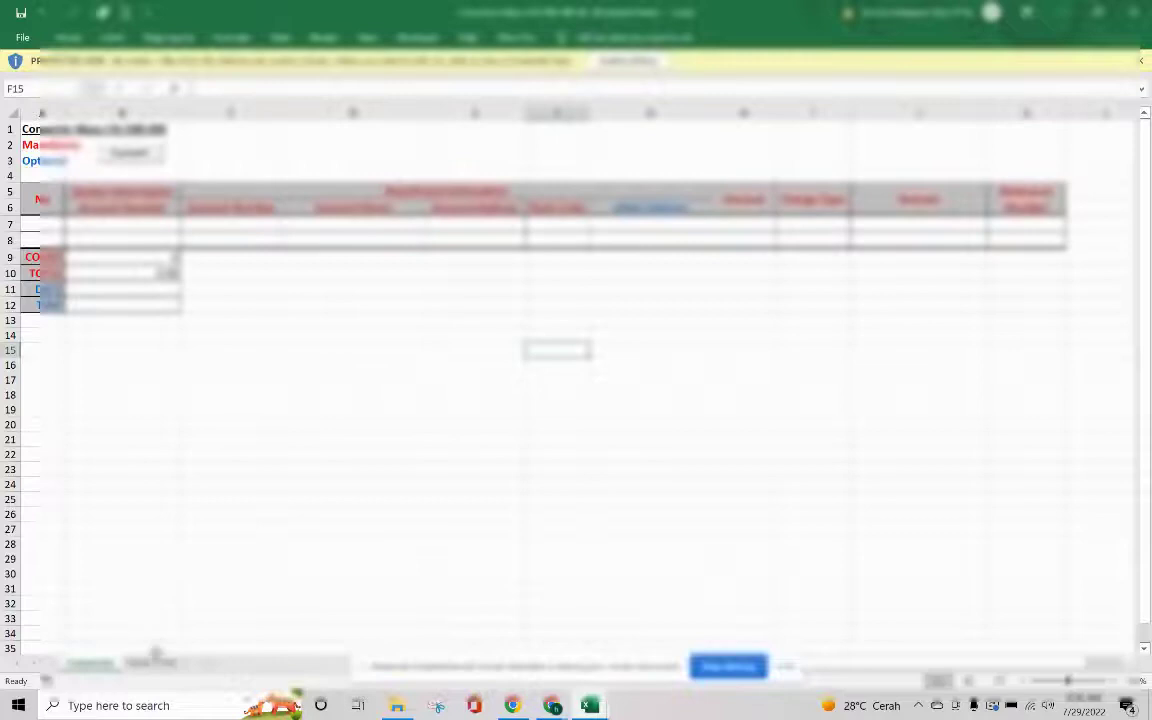
Review the company list sheet and the bank list workbook, then return briefly to CMS BRI.
click(152, 663)
mouse_move(588, 708)
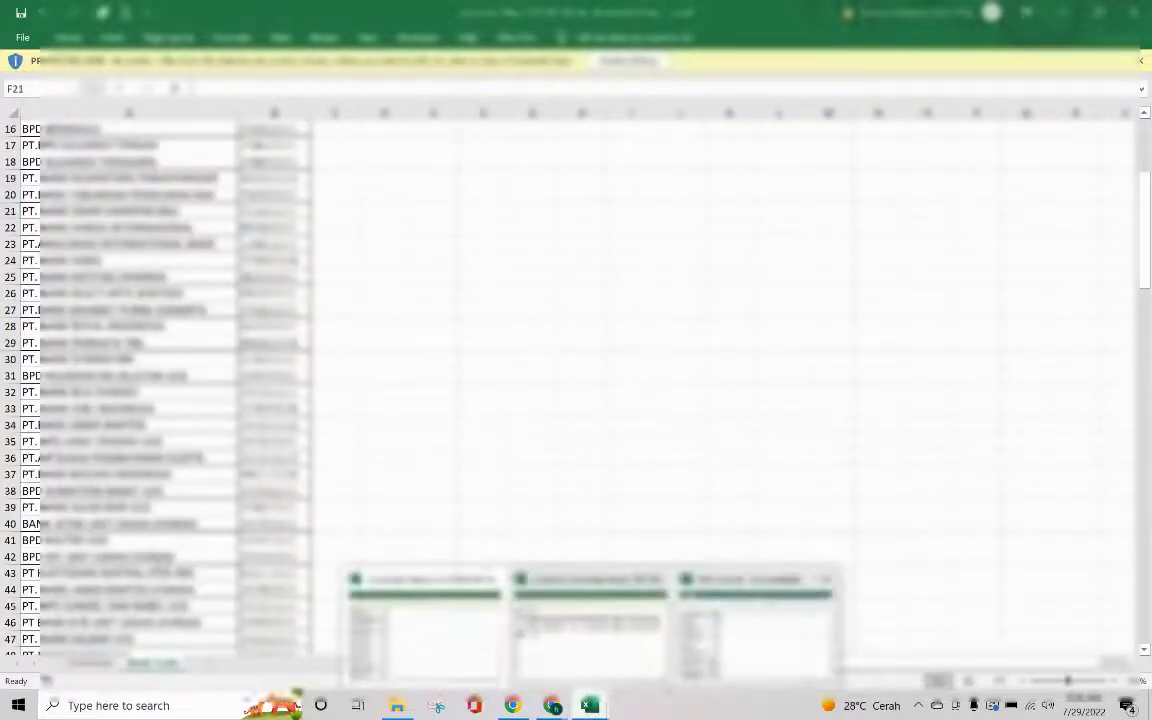
click(591, 610)
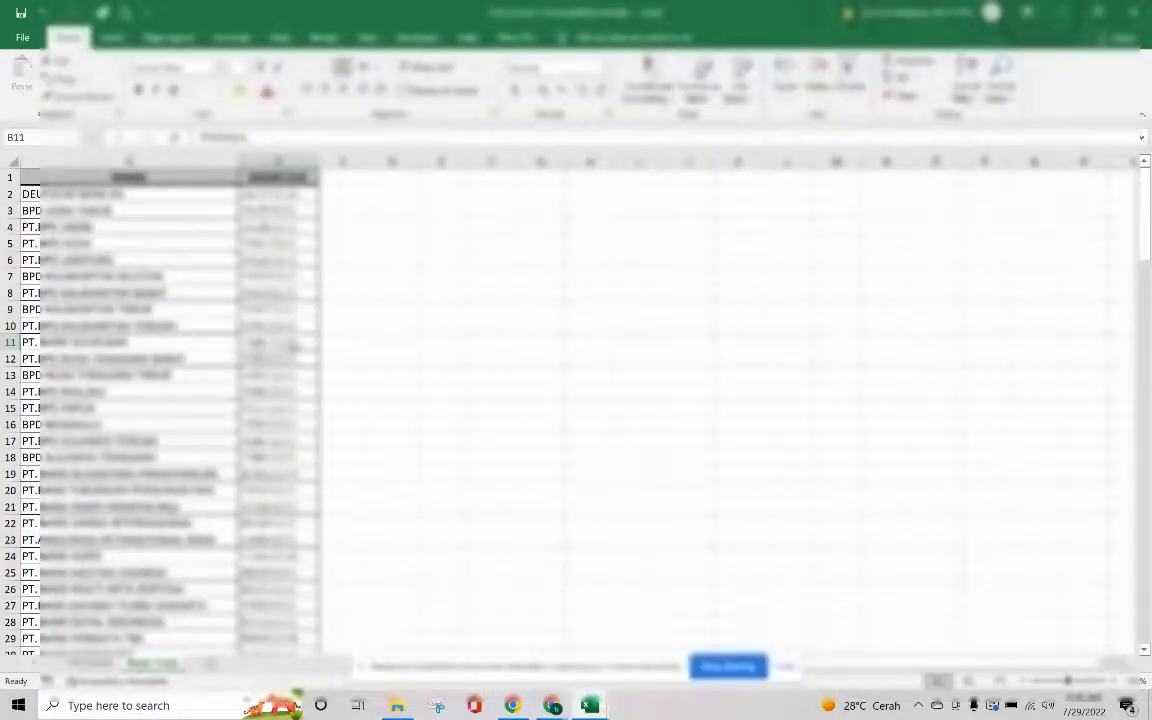
mouse_move(555, 708)
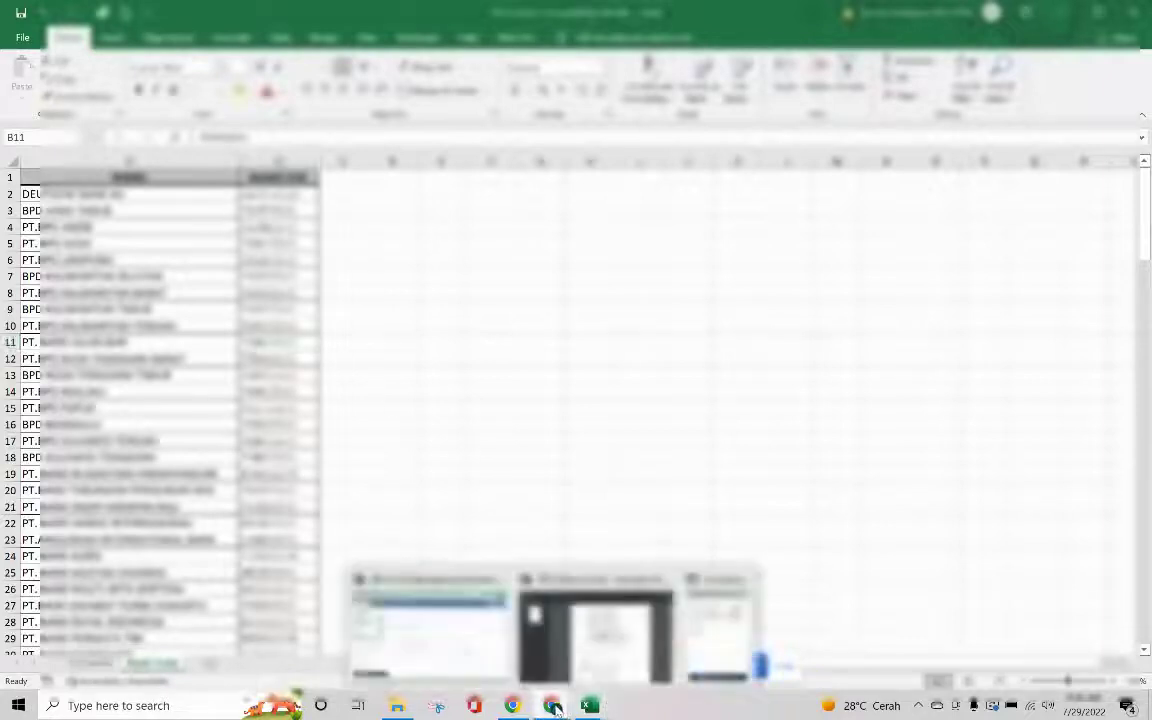
click(418, 590)
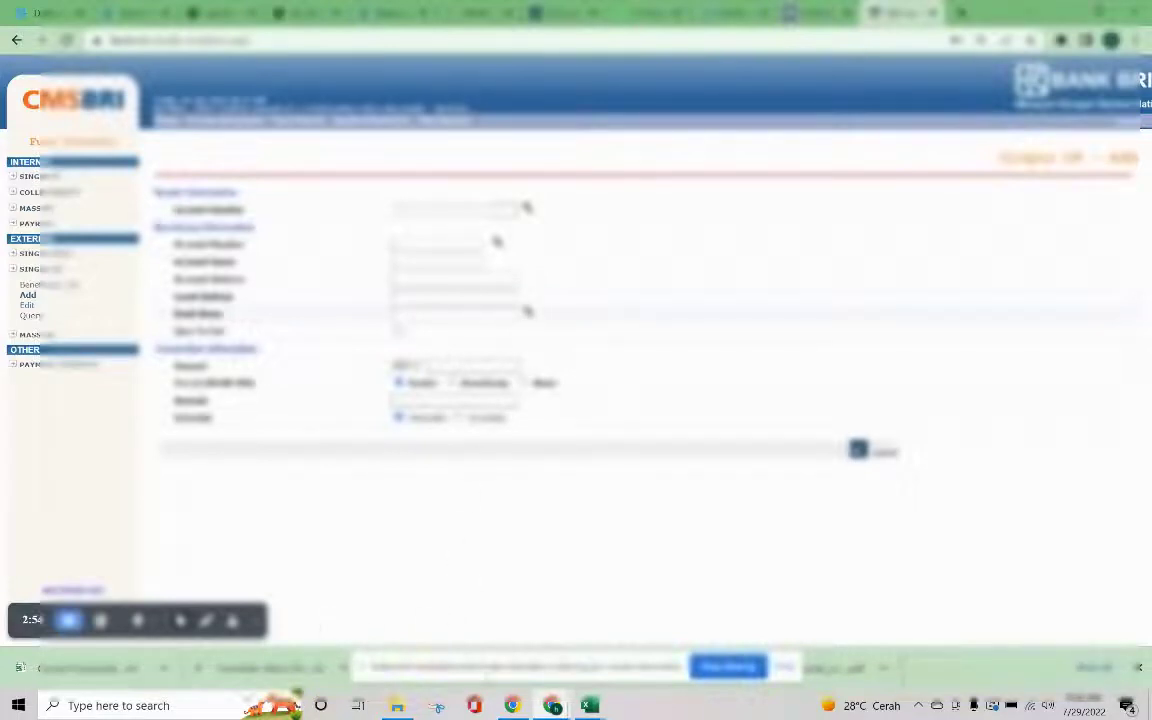
Check the bank code in cell B22 of the bank list, then return to the converter sheet.
mouse_move(589, 706)
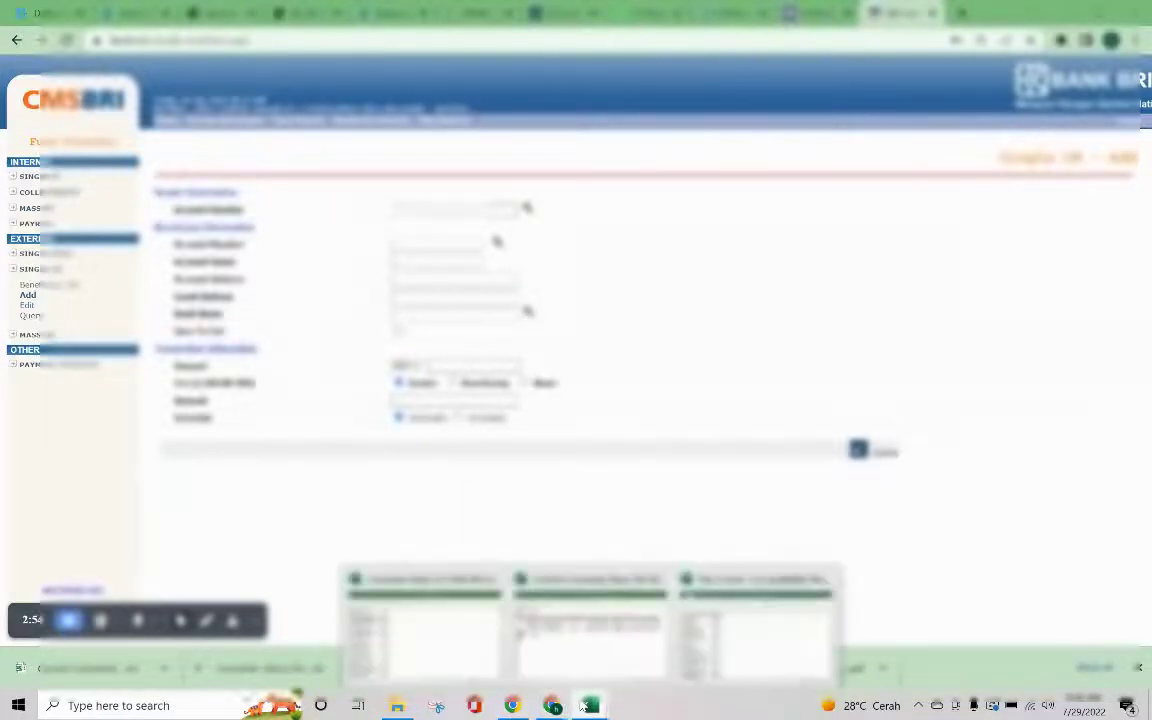
click(524, 634)
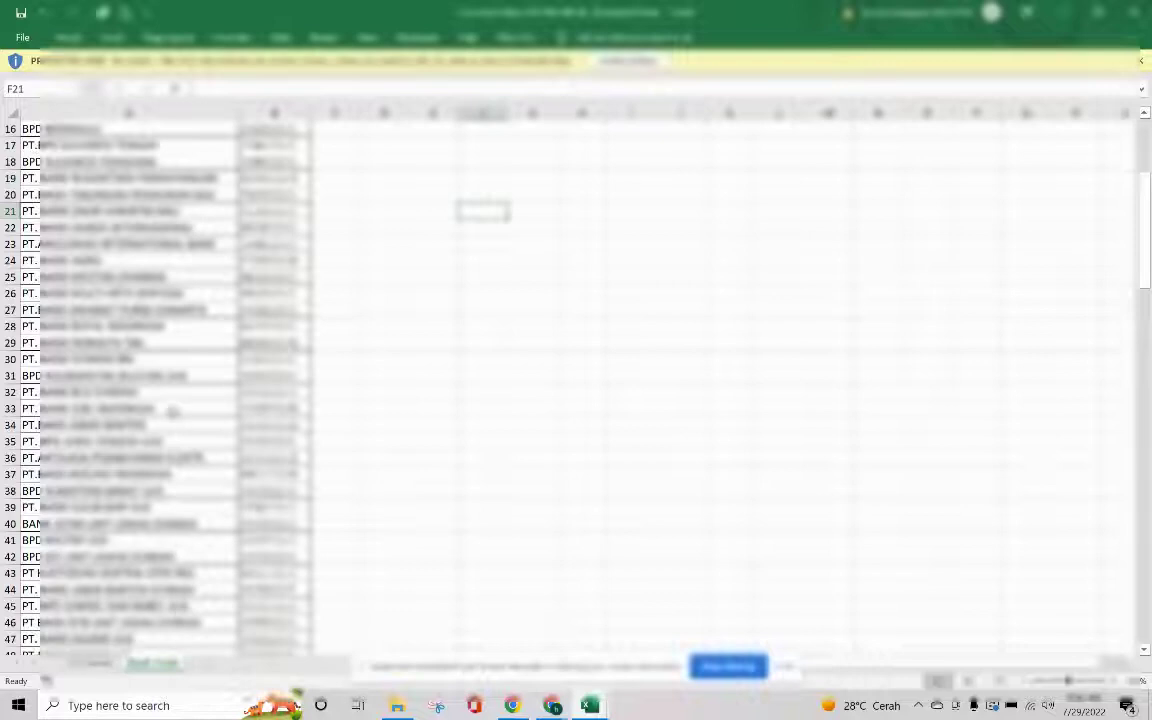
click(266, 228)
scroll(252, 436, down, 3)
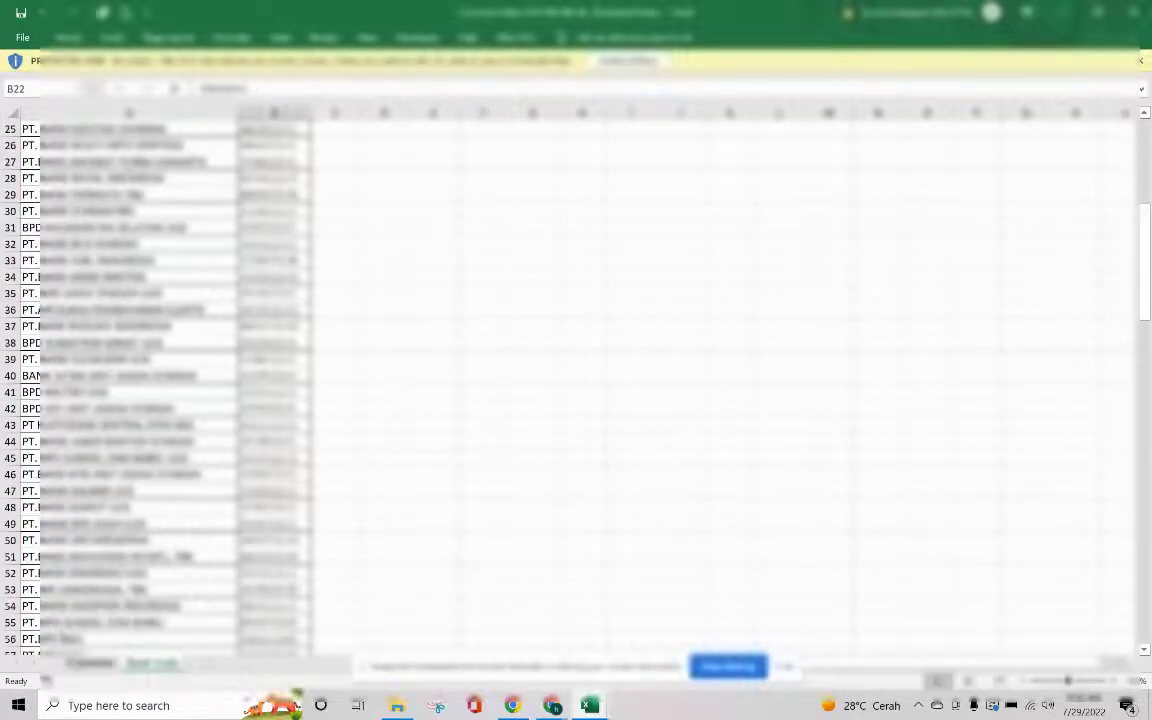
click(88, 664)
click(153, 664)
click(88, 664)
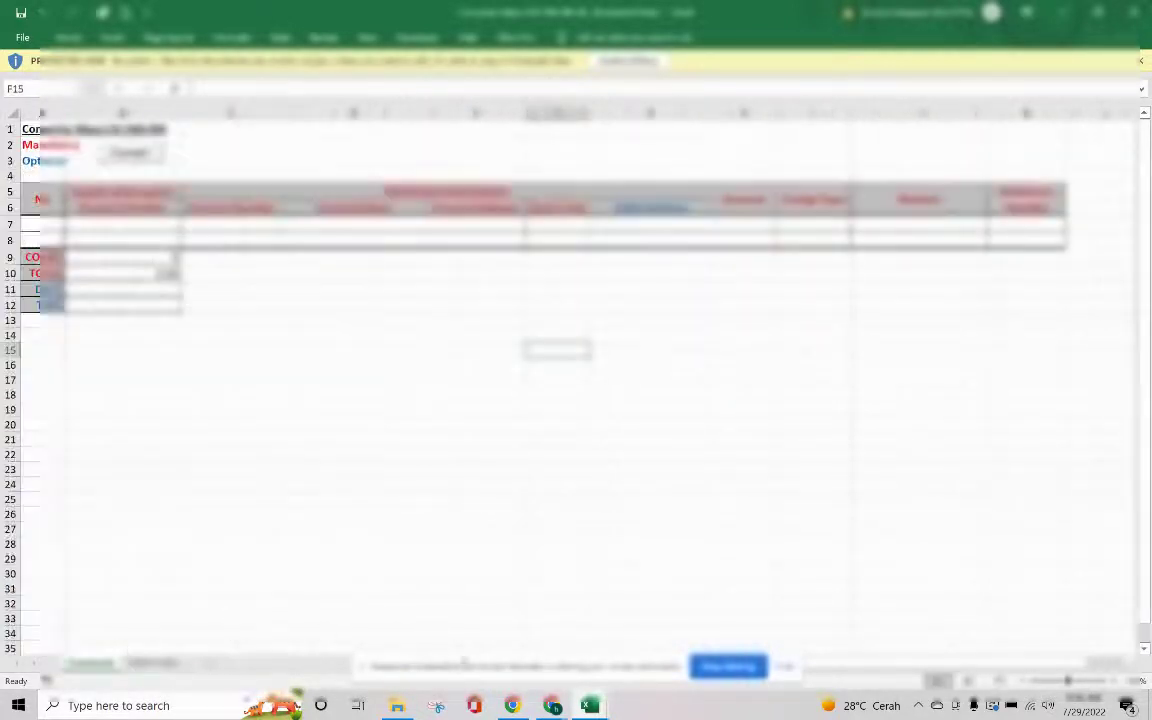
Dismiss the lookup popup and bring the CMS BRI transfer form to the front.
mouse_move(552, 705)
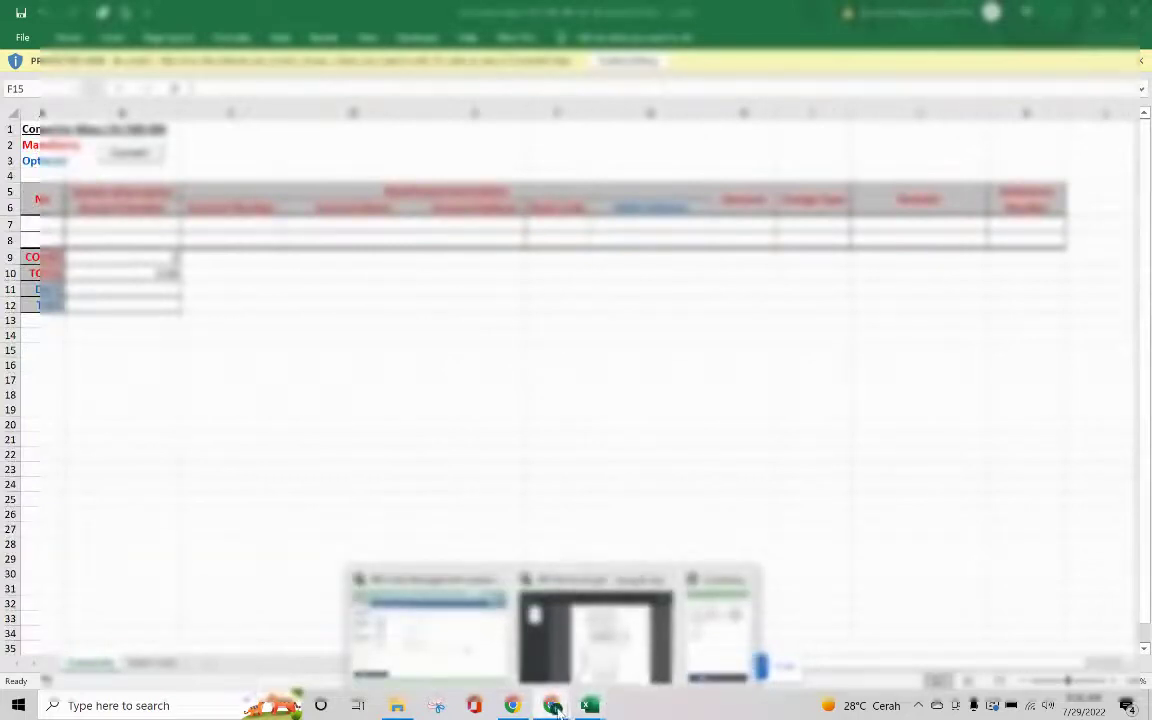
click(720, 630)
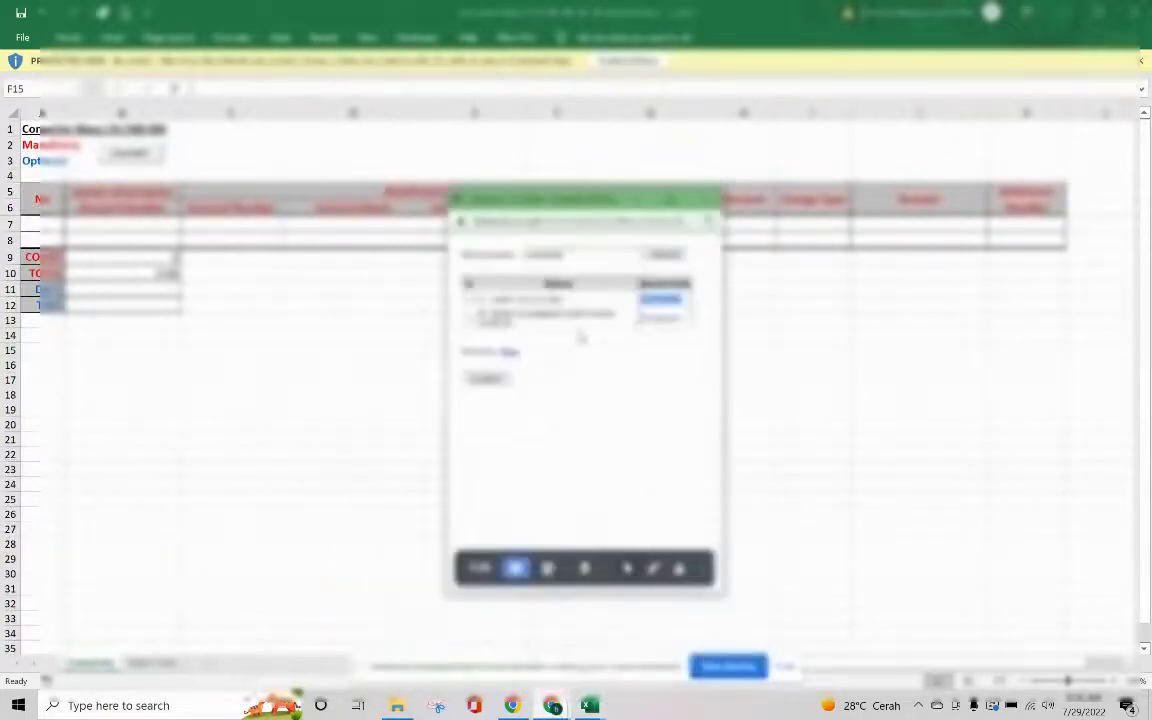
click(706, 200)
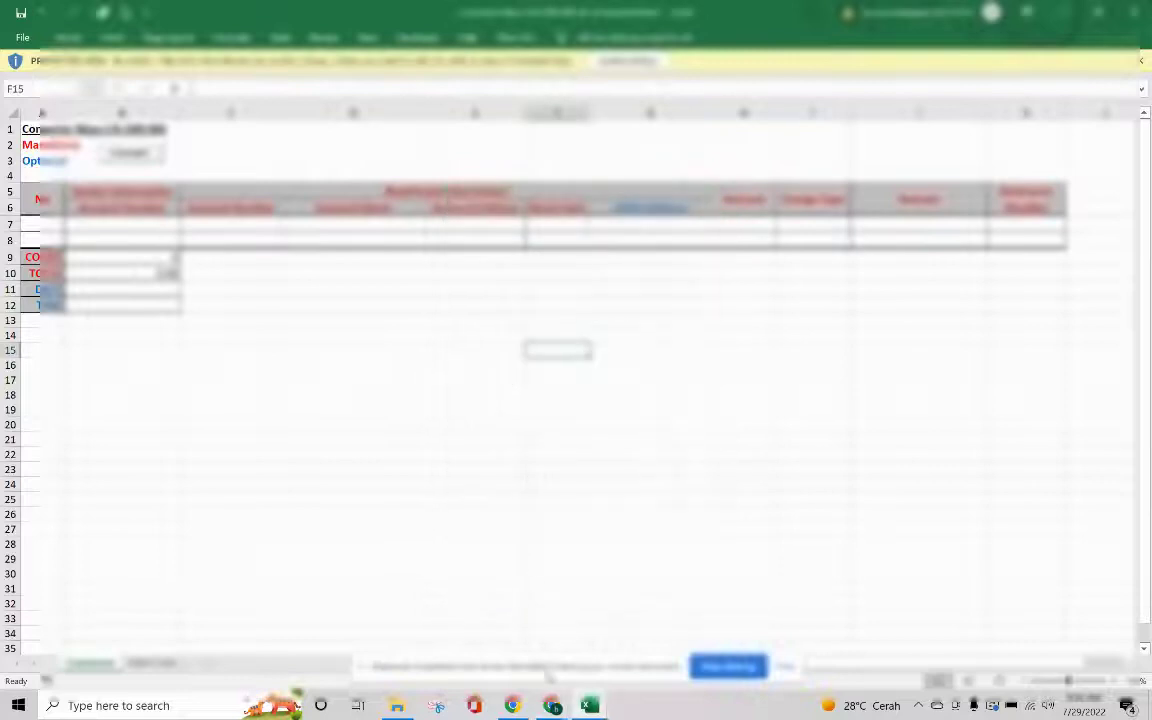
mouse_move(552, 704)
click(480, 646)
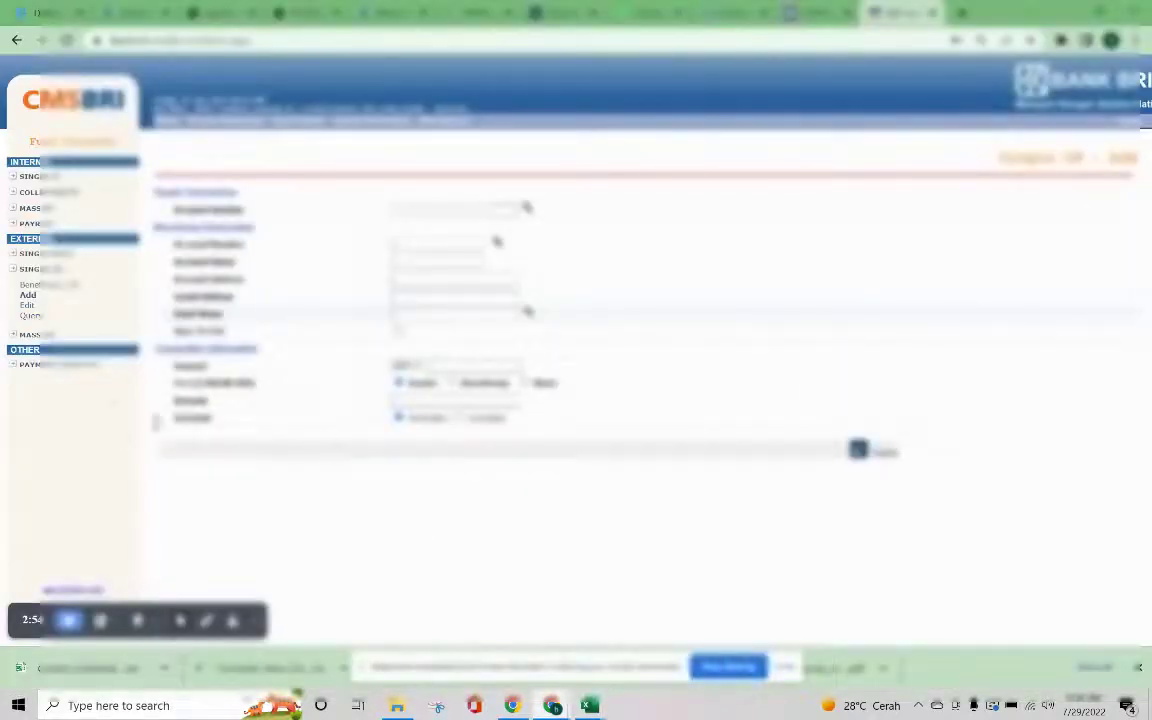
Open the EXTERNAL > MASS Upload page, choose the upload type, and bring up the file chooser.
click(30, 334)
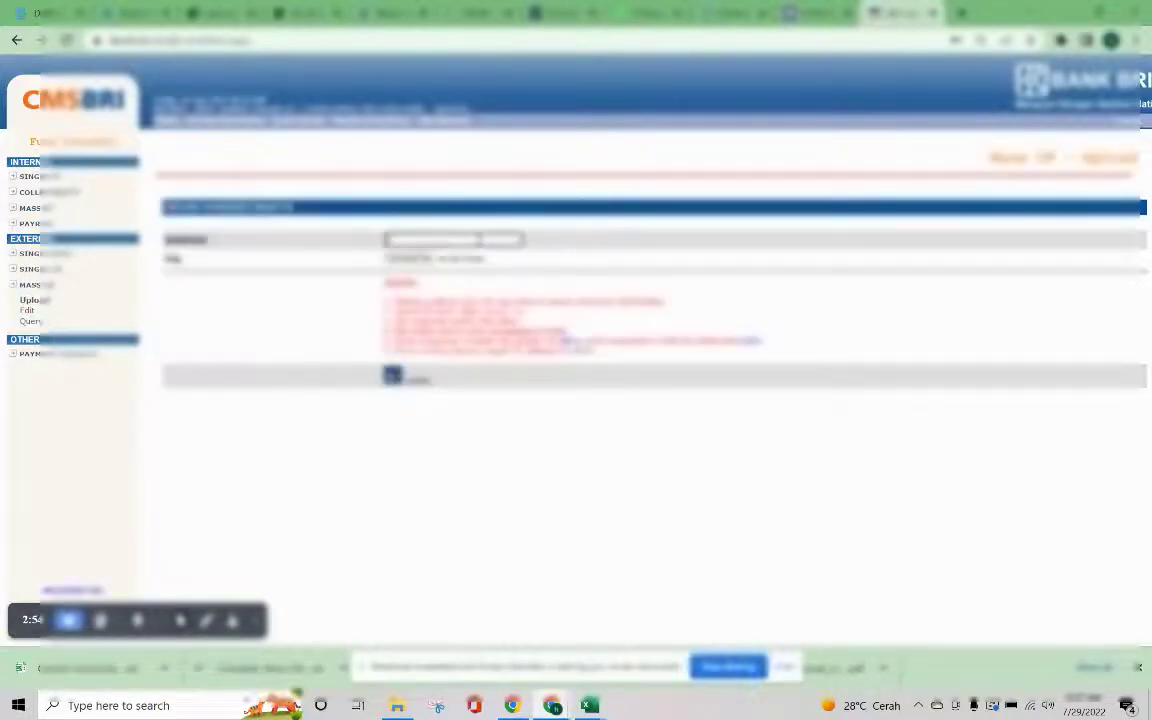
click(479, 240)
click(470, 409)
click(408, 258)
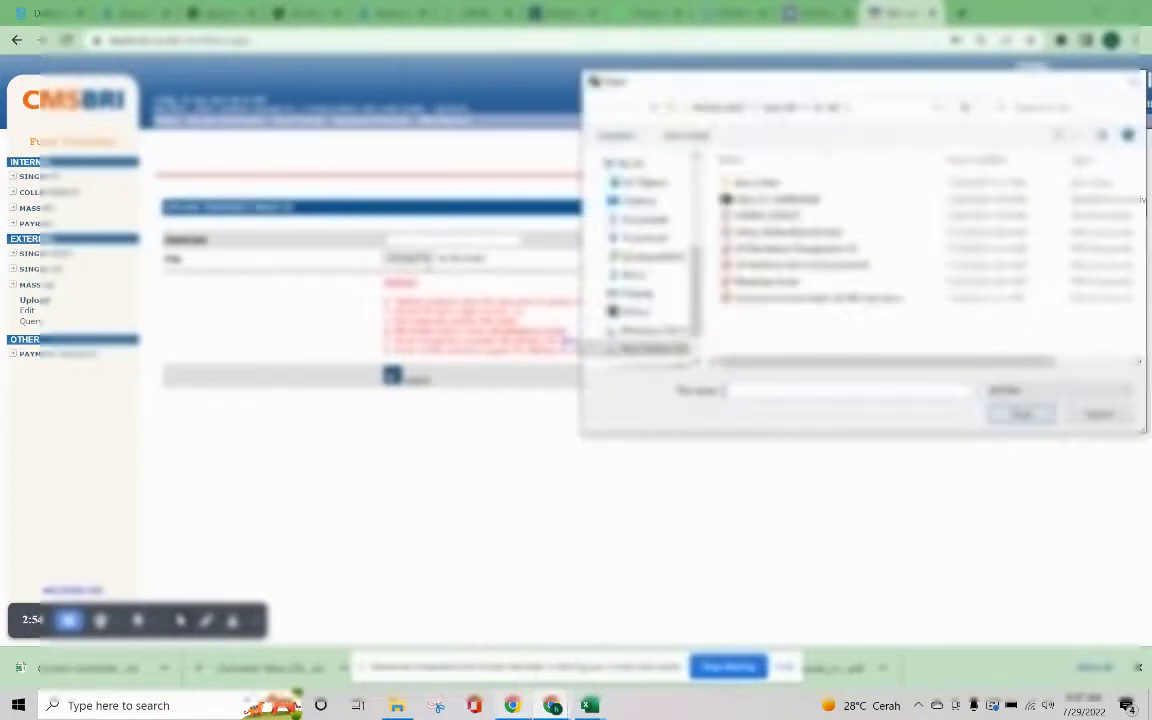
mouse_move(588, 706)
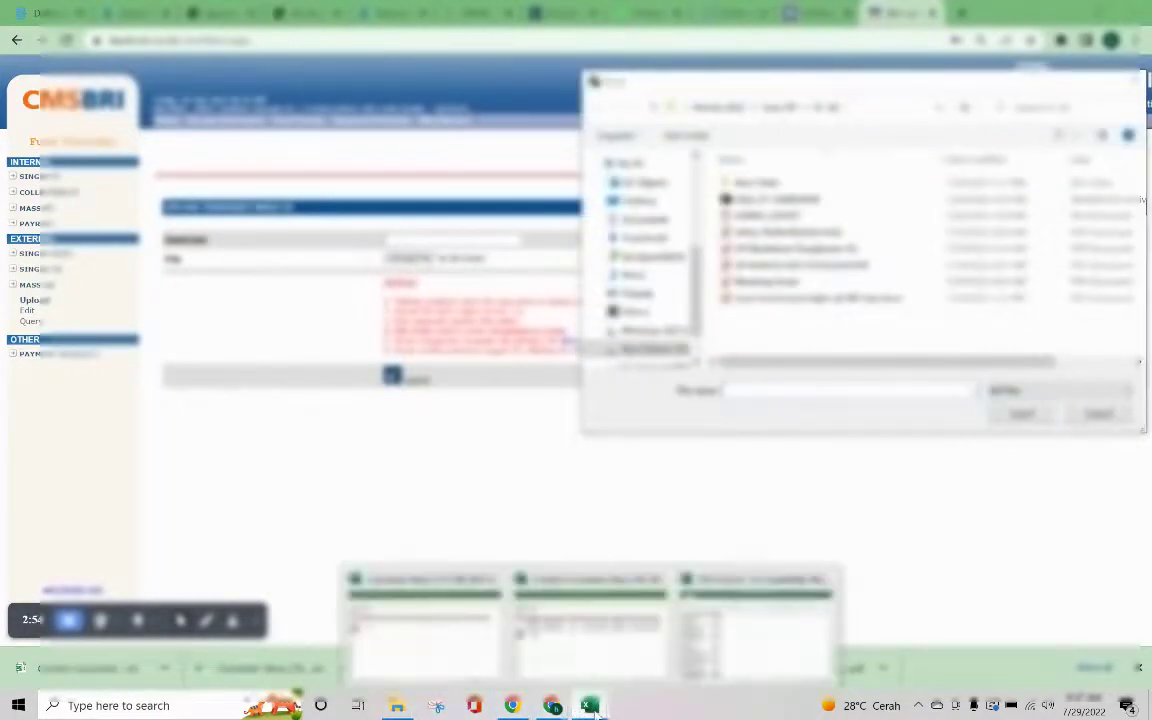
click(672, 595)
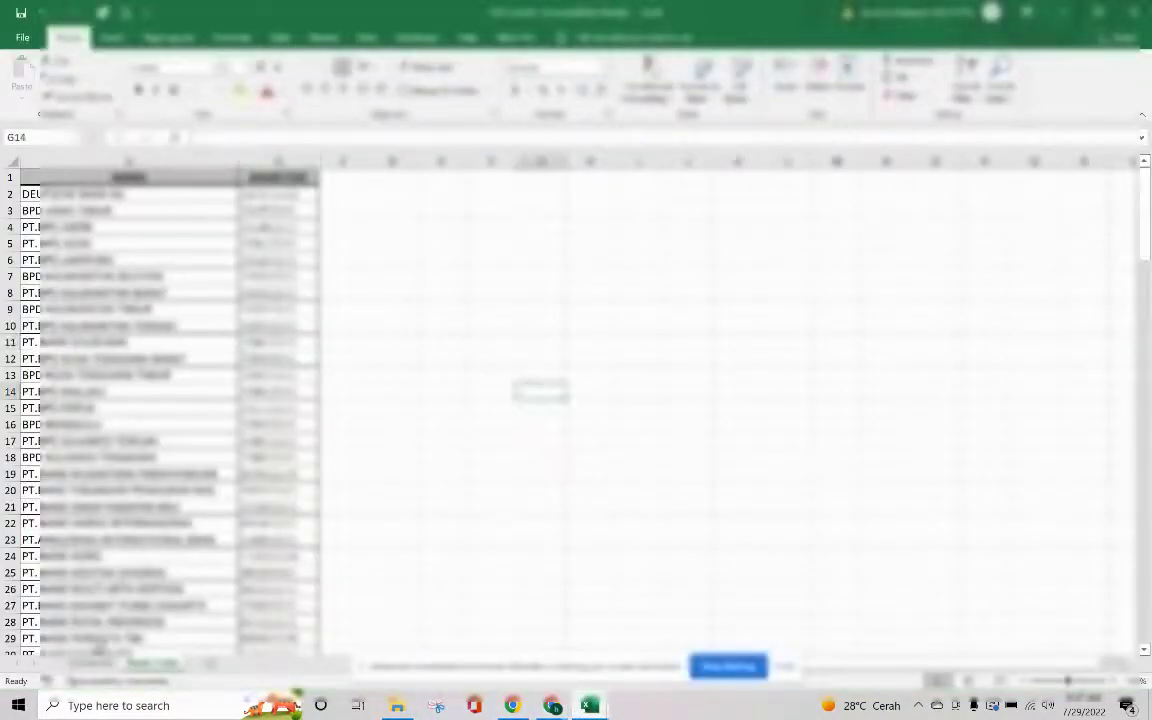
Review the transfer sheet entries in I7, I9, K10, K13 and the remark cells J8:K11.
click(90, 664)
key(Up)
key(Up)
key(Left)
key(Left)
key(Left)
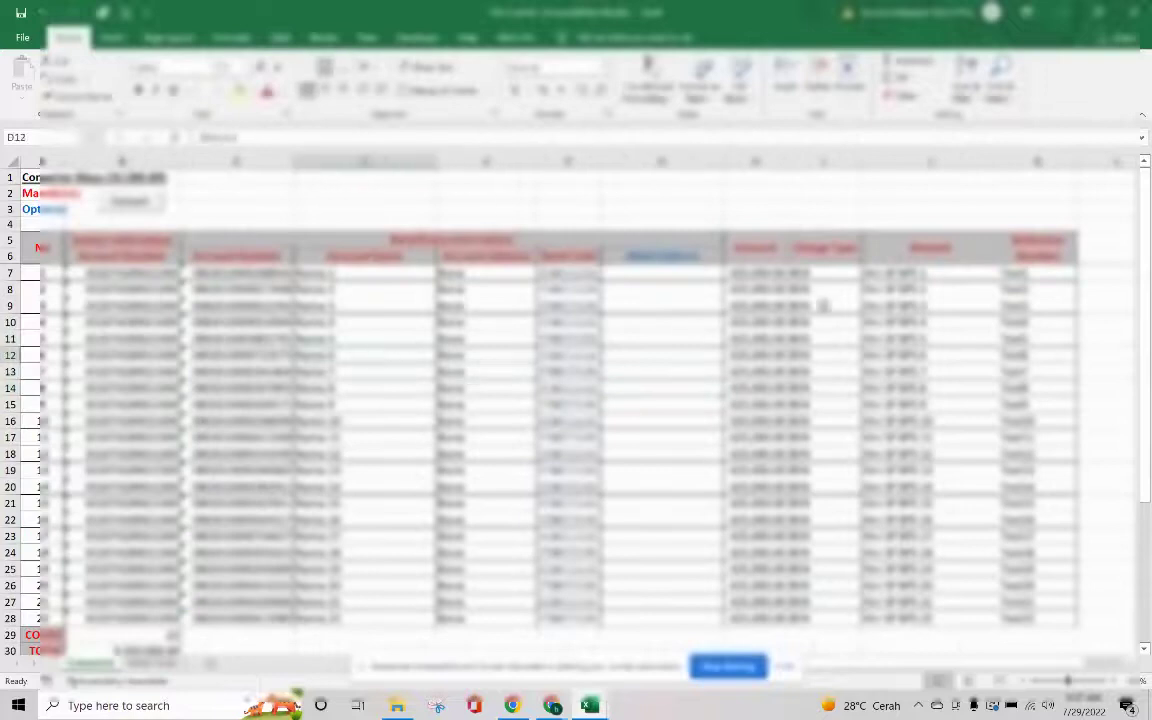
click(930, 273)
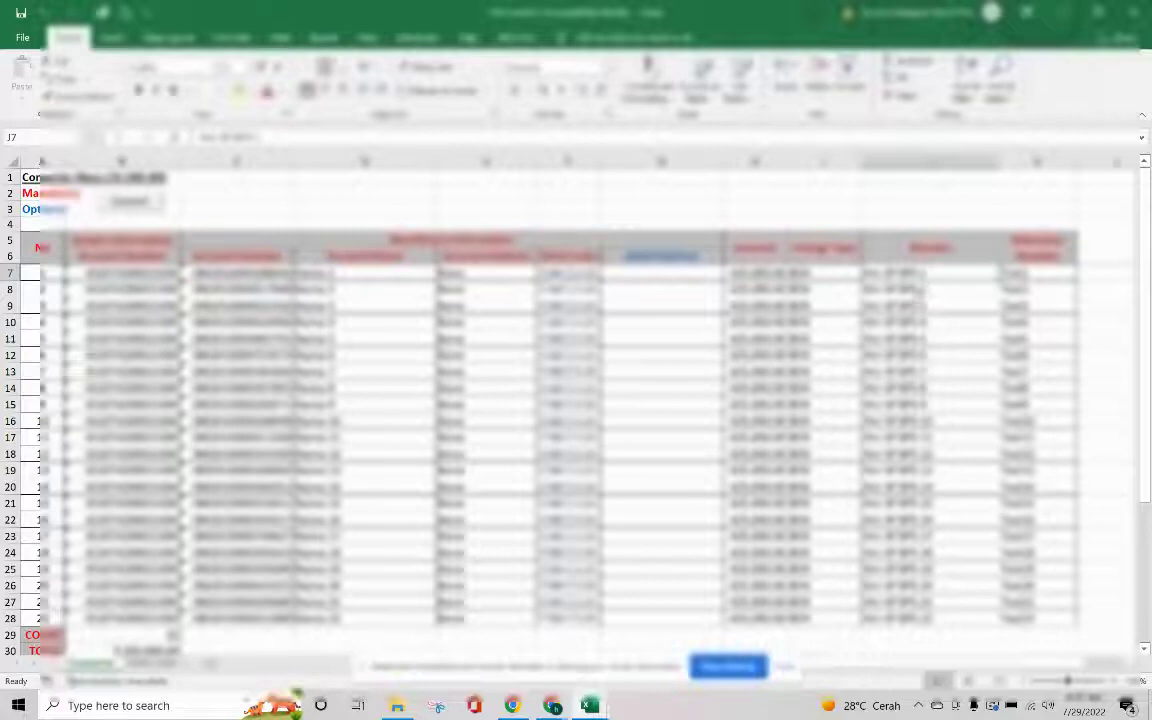
click(927, 307)
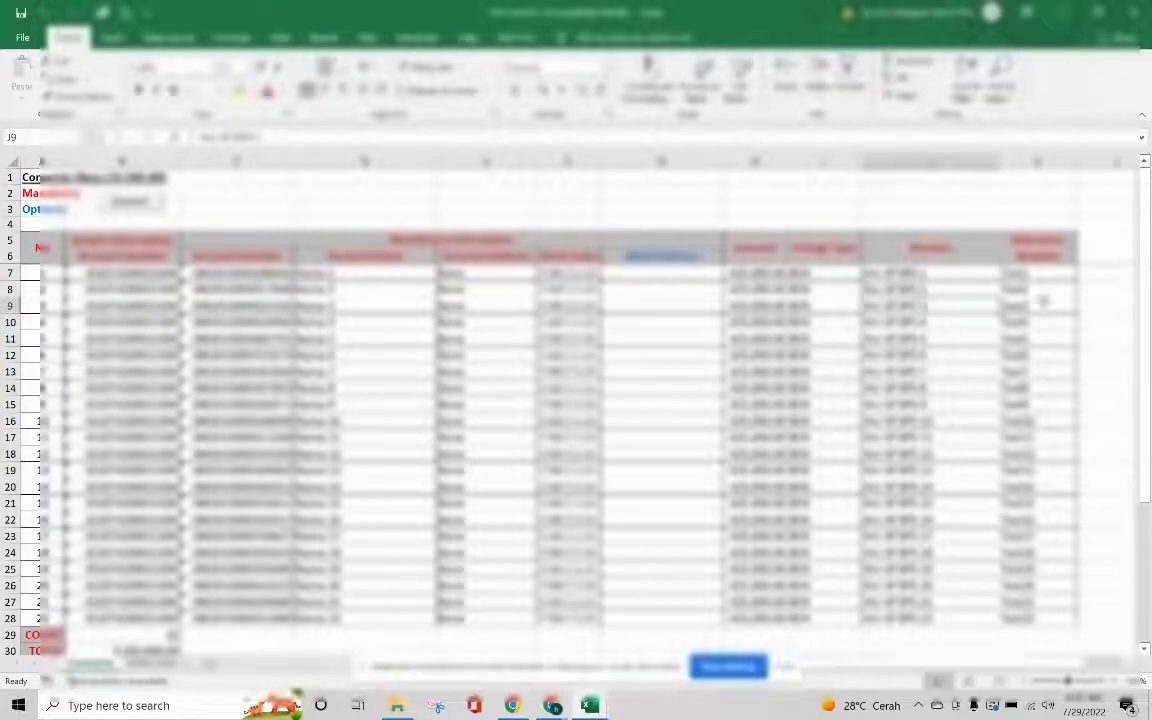
click(1045, 324)
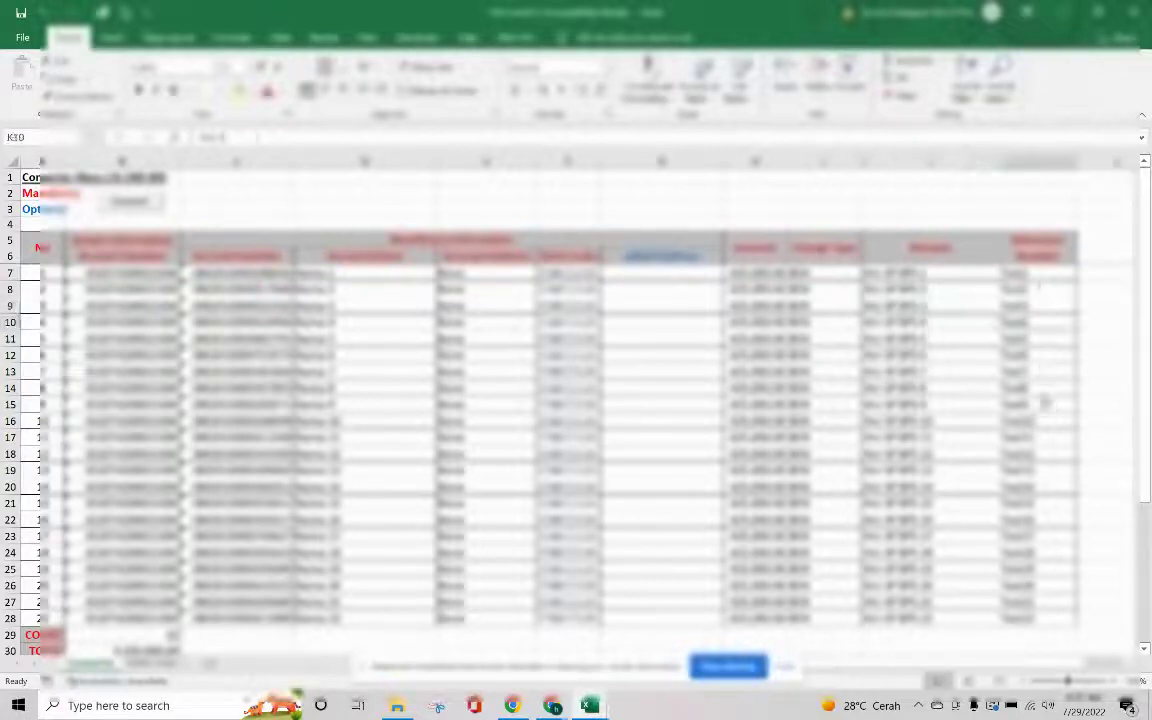
click(1053, 369)
scroll(1013, 387, down, 4)
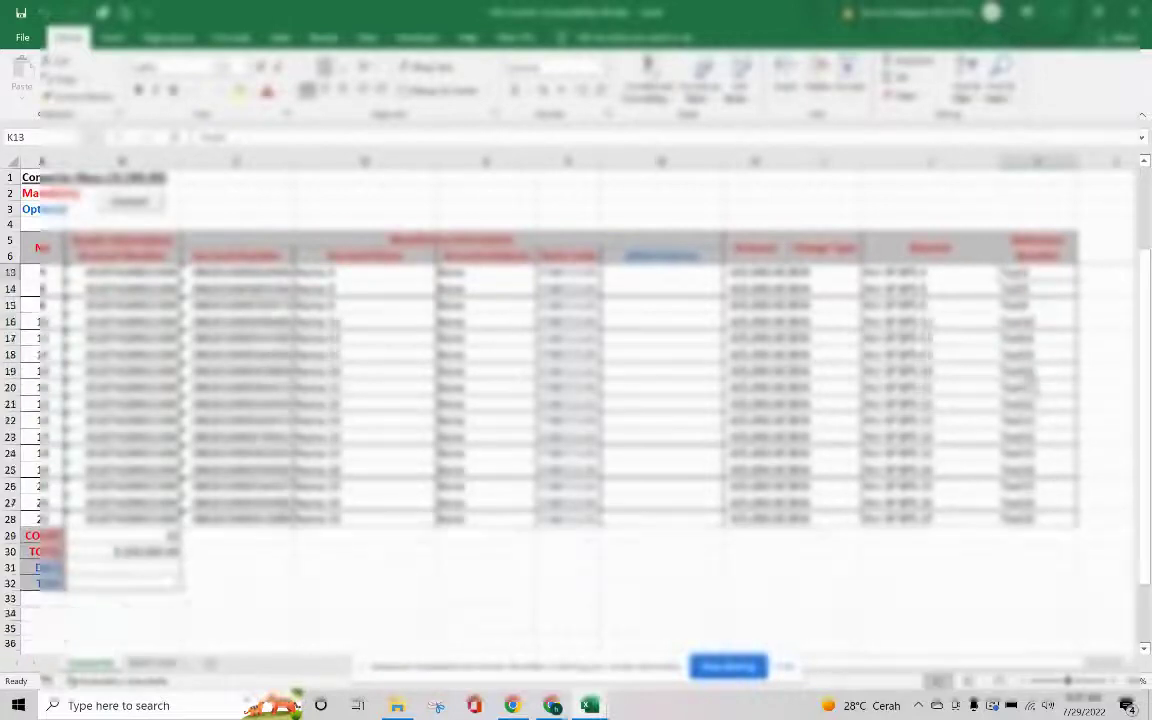
scroll(1015, 388, up, 2)
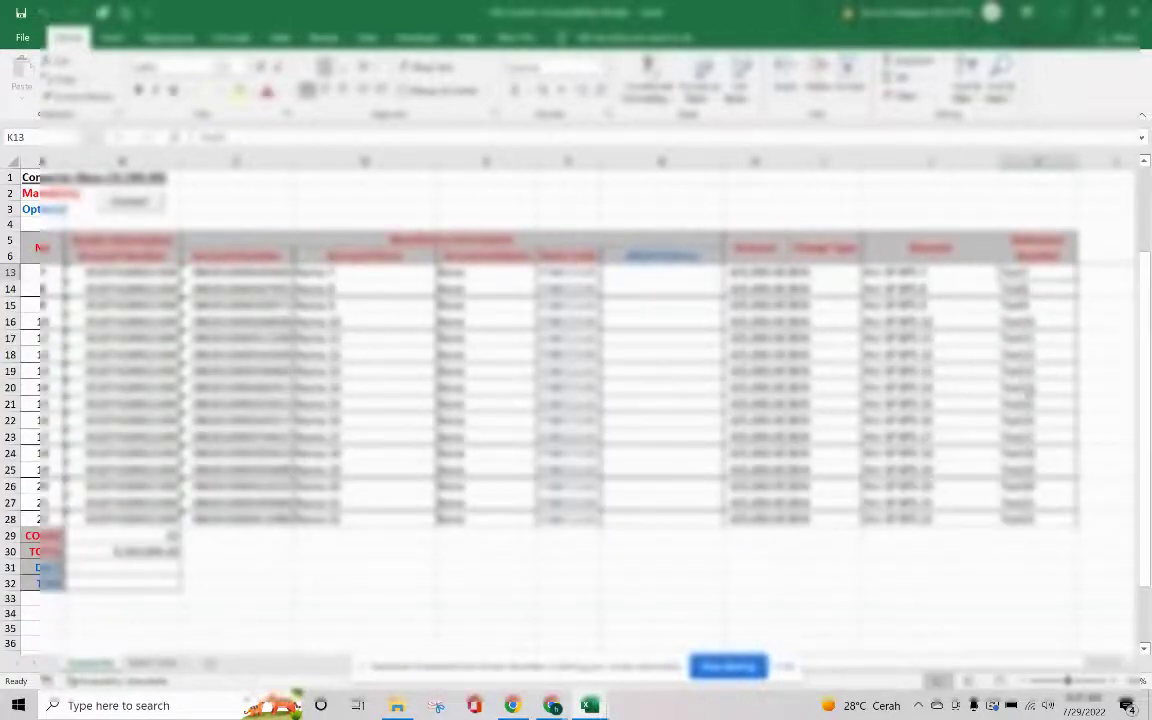
scroll(1000, 390, up, 2)
drag(893, 289, 985, 329)
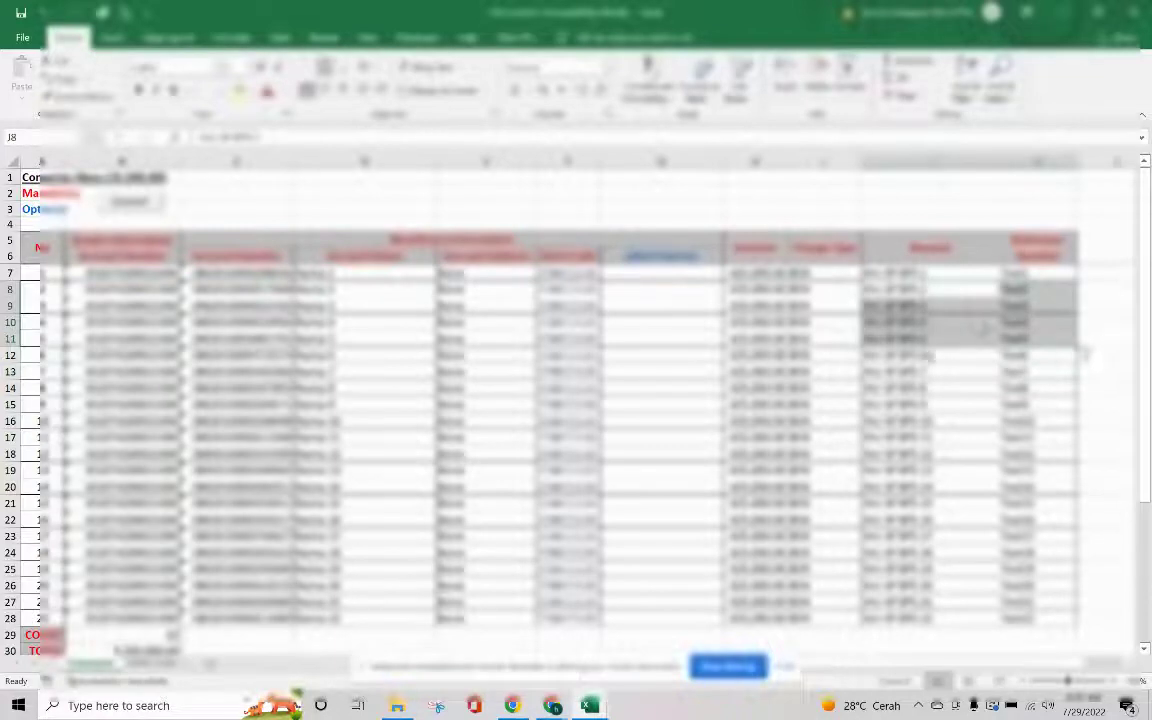
Inspect the SUM formula behind the total amount in B30.
scroll(130, 392, down, 2)
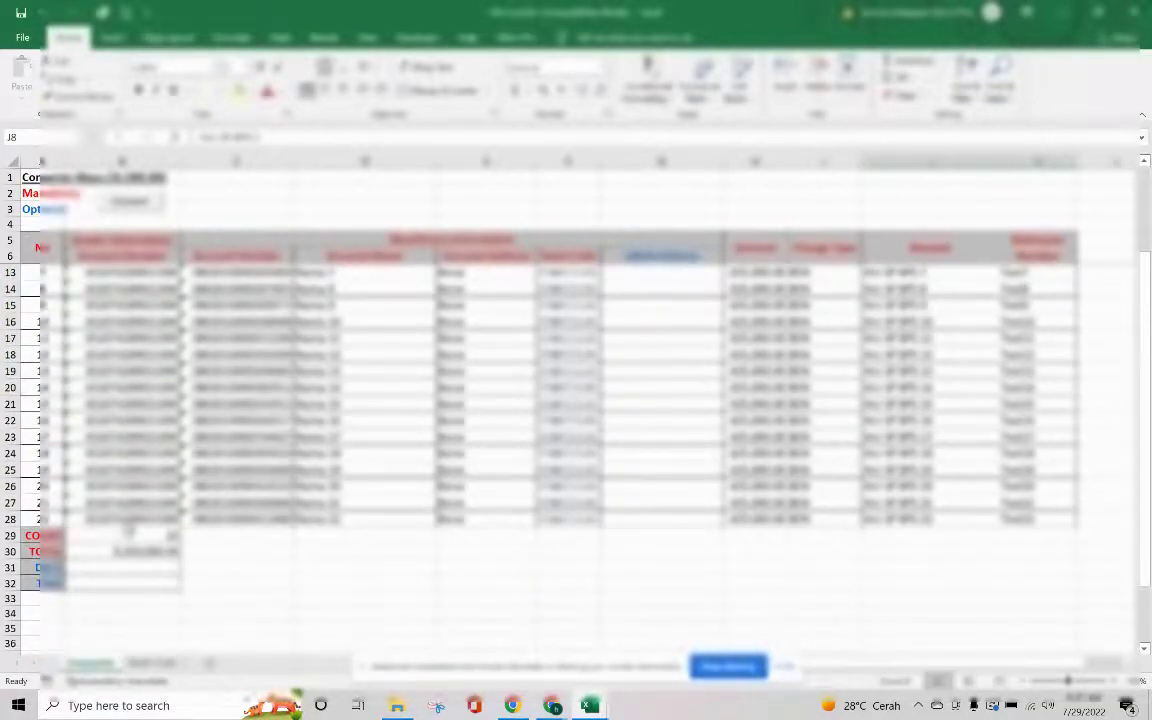
double_click(135, 551)
key(Escape)
scroll(505, 395, up, 2)
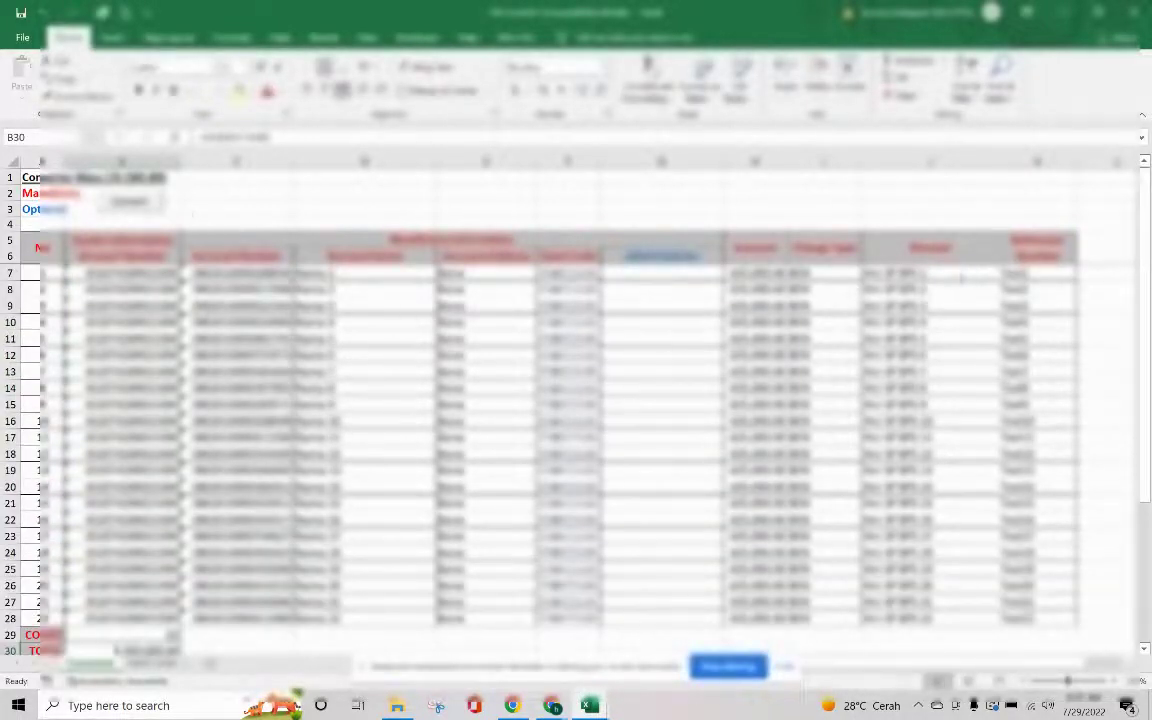
Run the Convert macro and save the upload file as 'sp 4'.
click(128, 201)
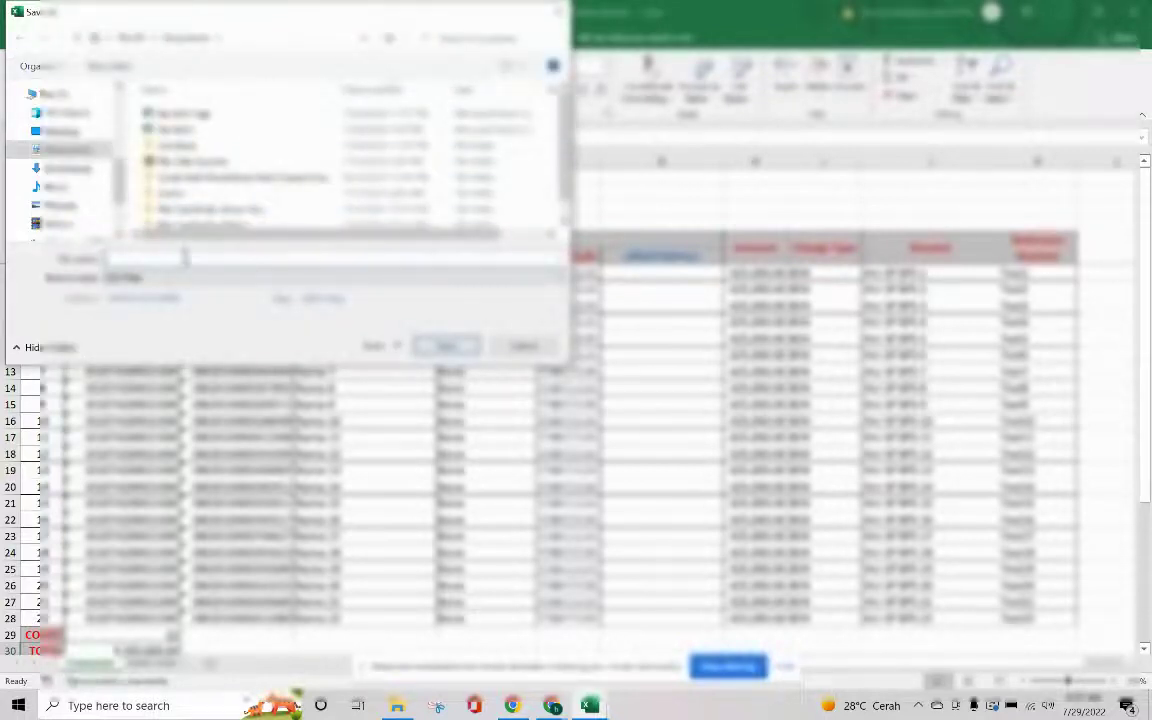
text(sp 4)
key(Return)
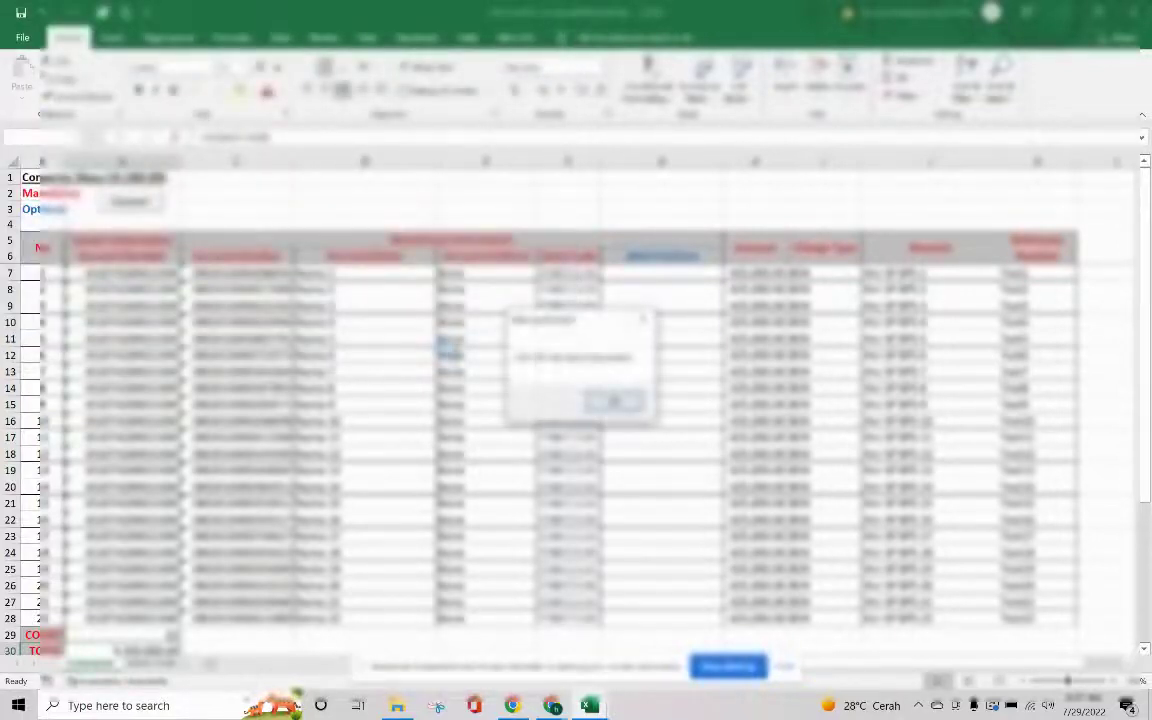
key(Return)
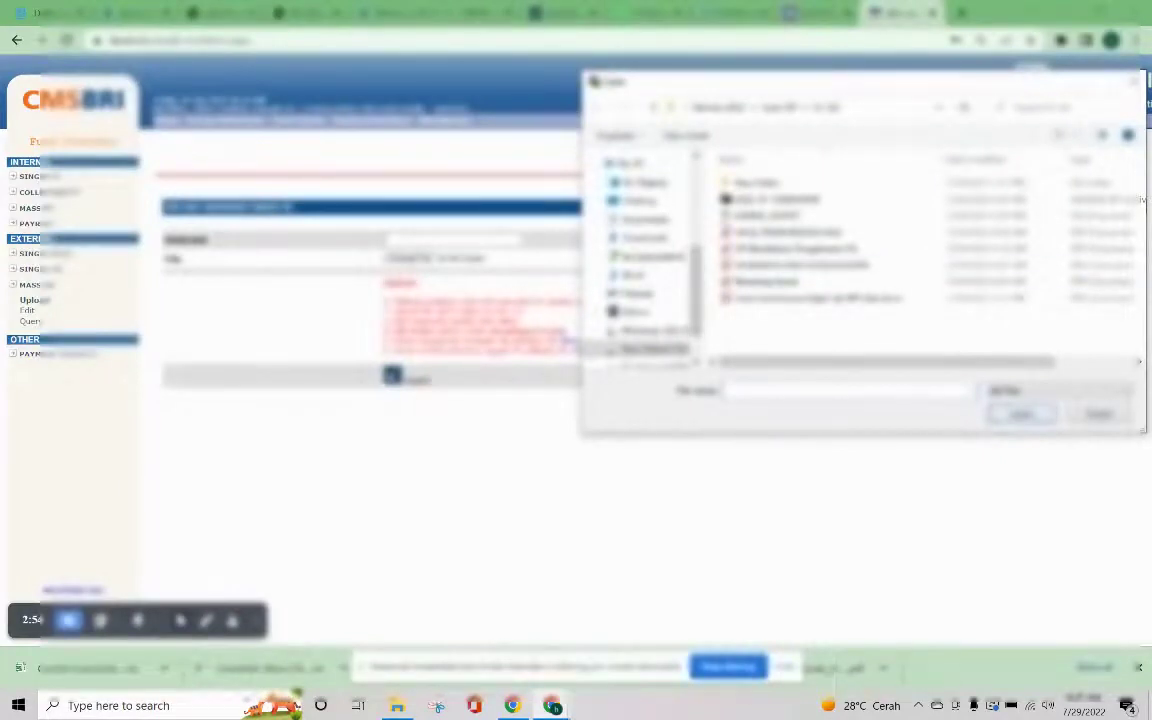
Enter 'ses 12' as the upload description.
key(Escape)
click(432, 240)
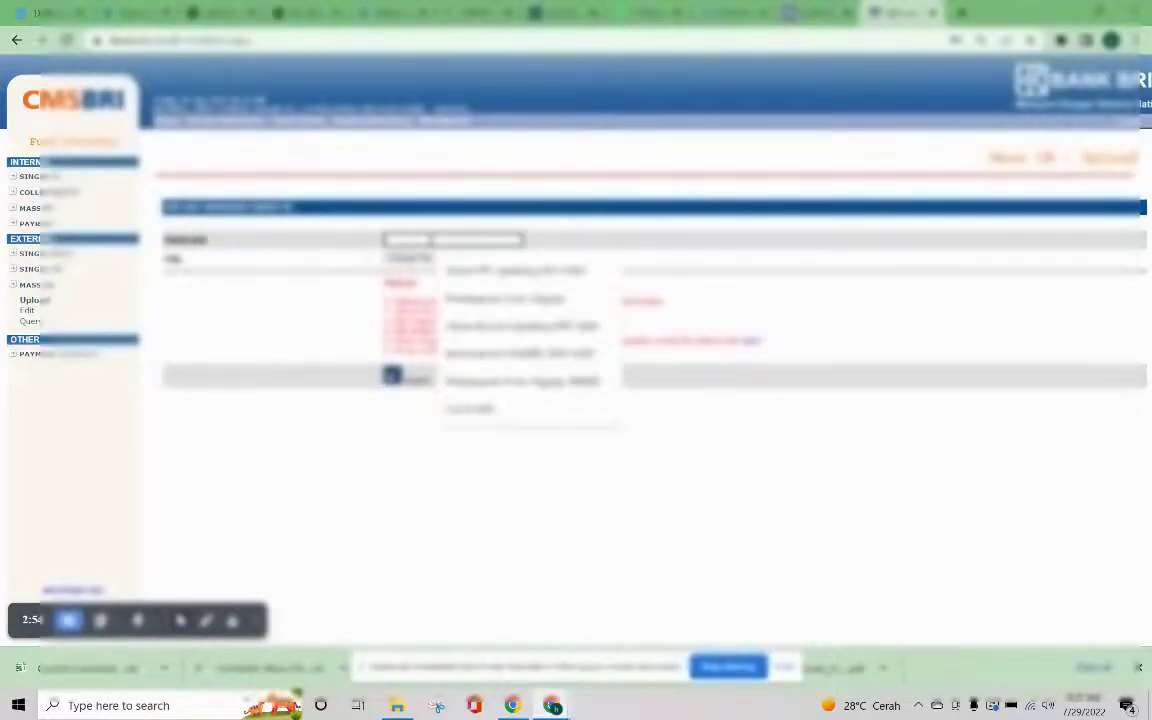
text(se)
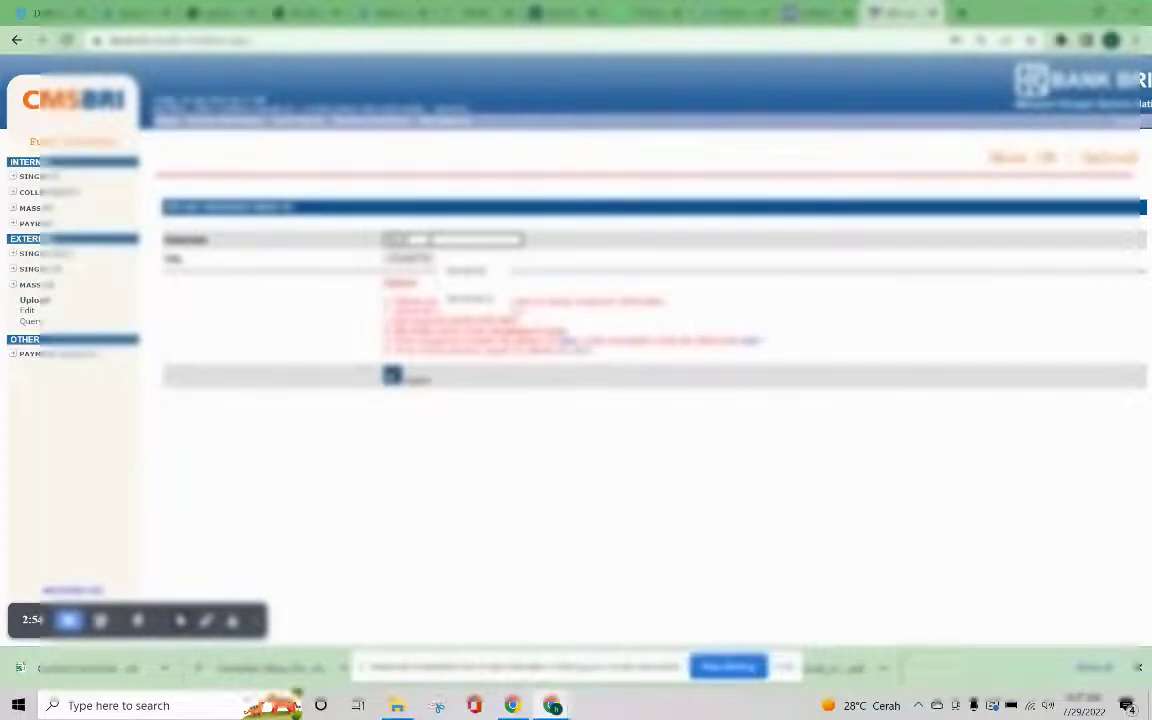
key(BackSpace)
text(es 12)
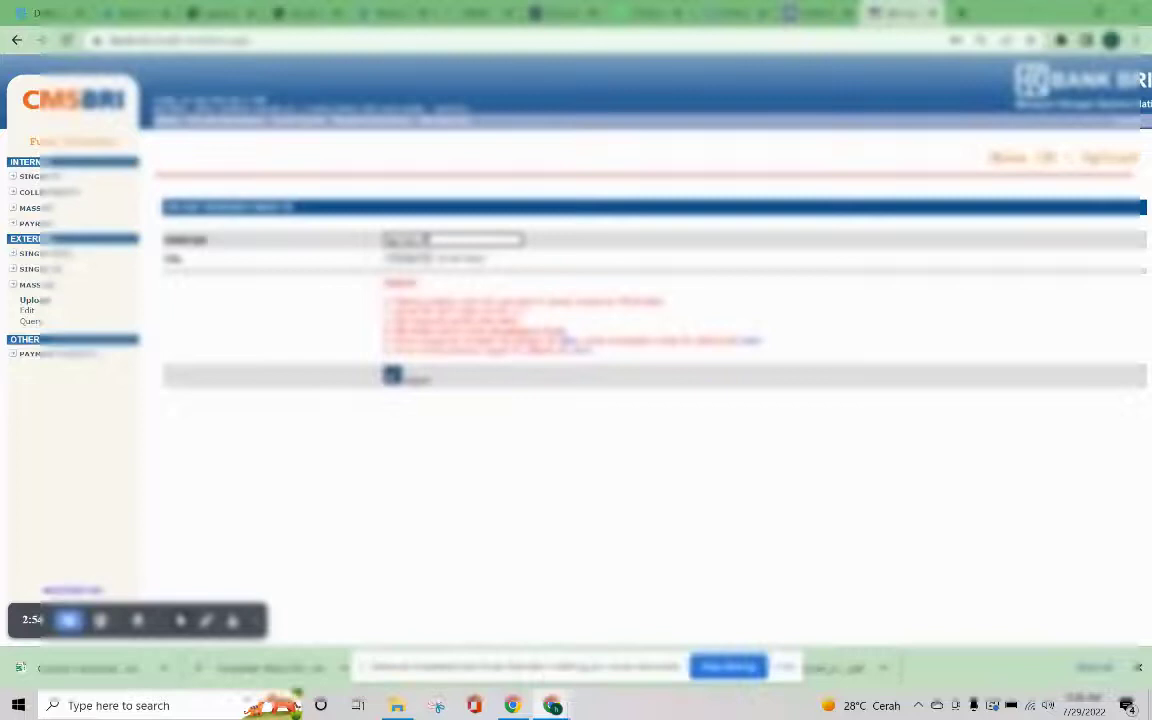
Choose the converted file from Documents and submit the mass transfer upload.
click(425, 258)
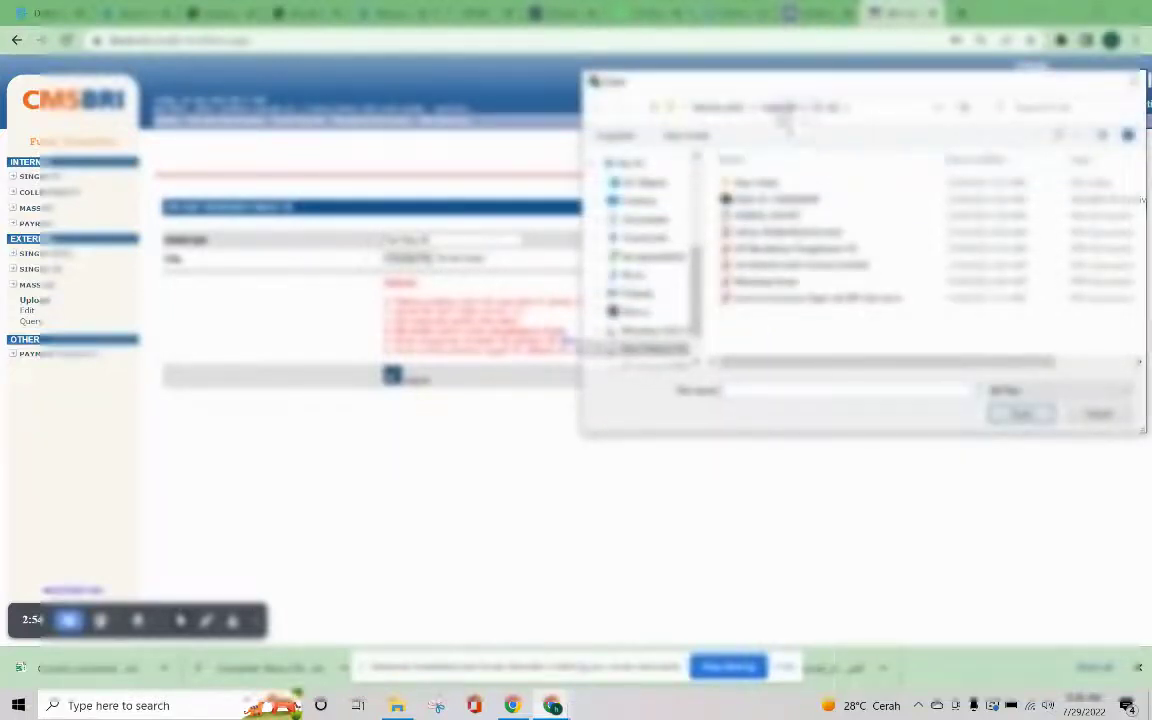
click(653, 220)
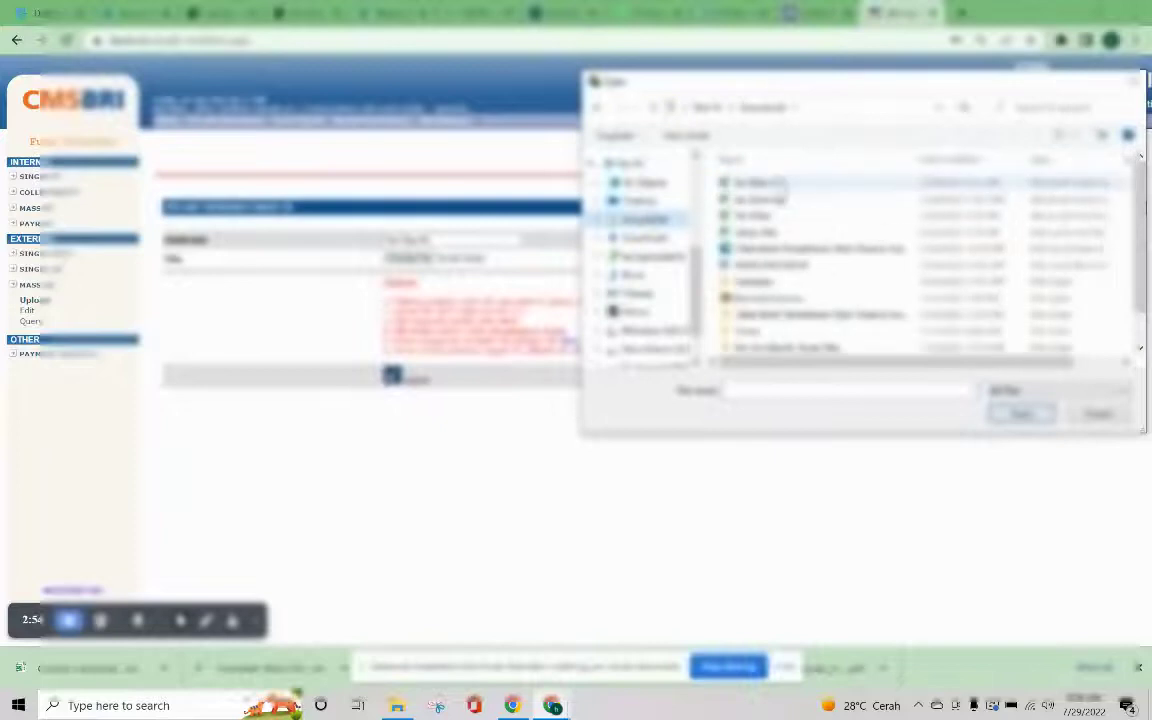
click(781, 185)
click(1020, 413)
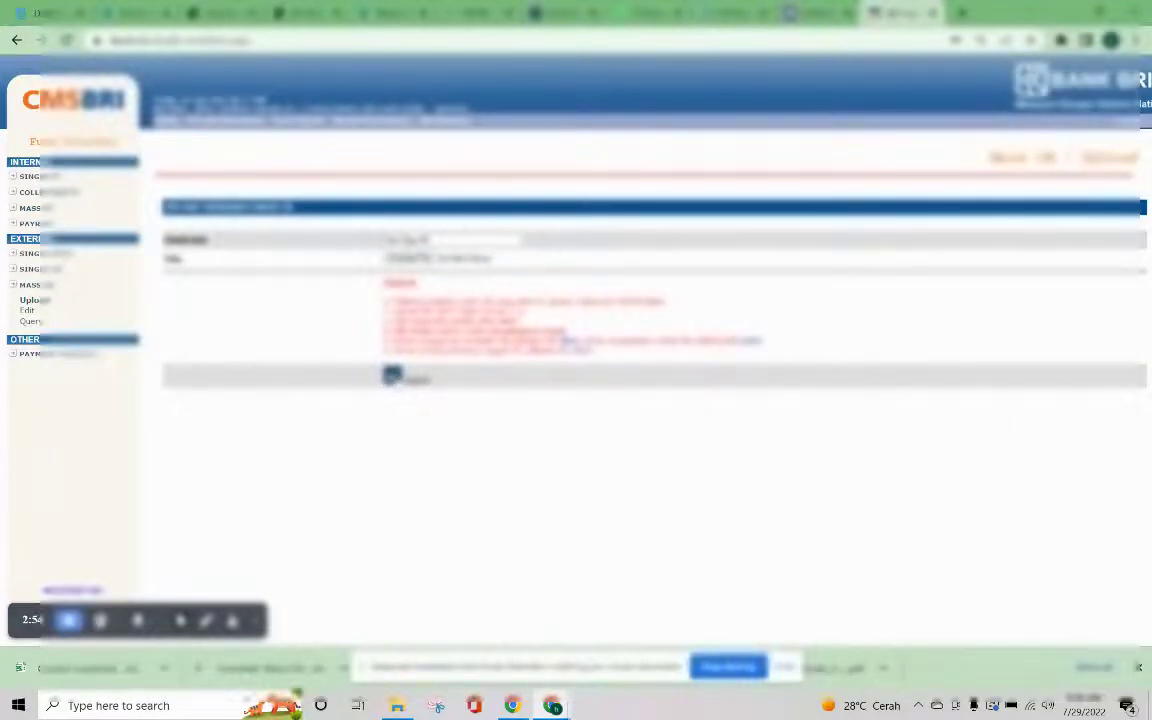
click(393, 376)
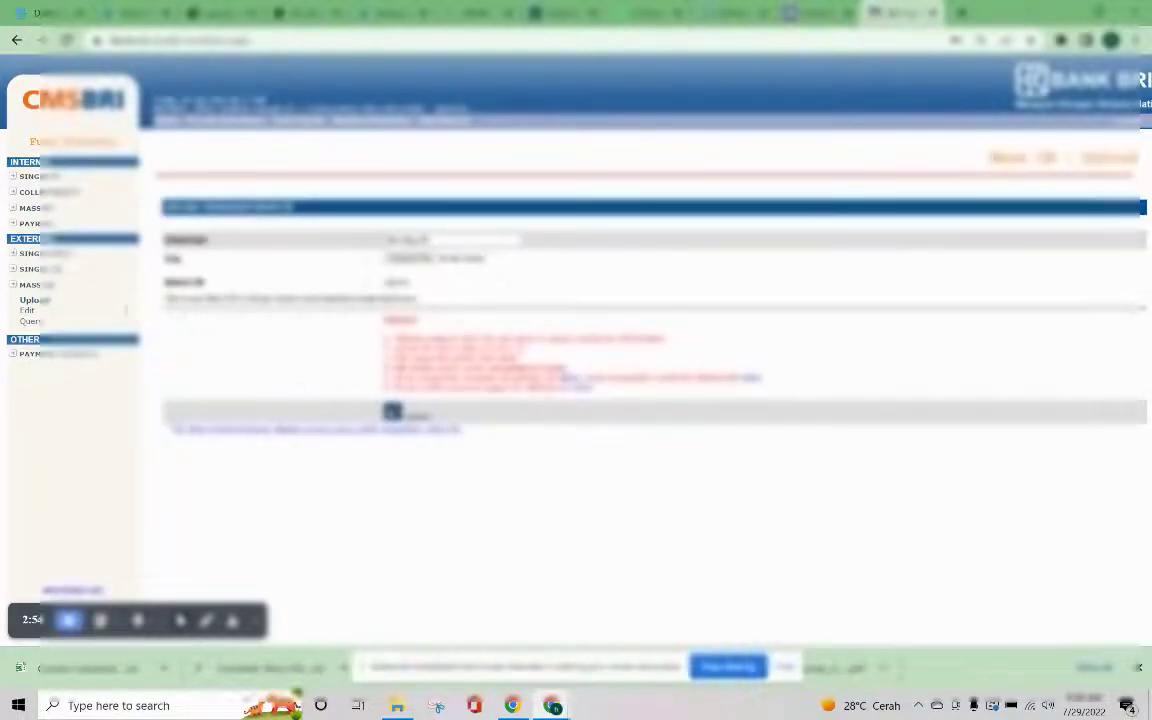
Confirm the uploaded batch in the MASS Query In Process list, then reload the portal home page.
click(33, 321)
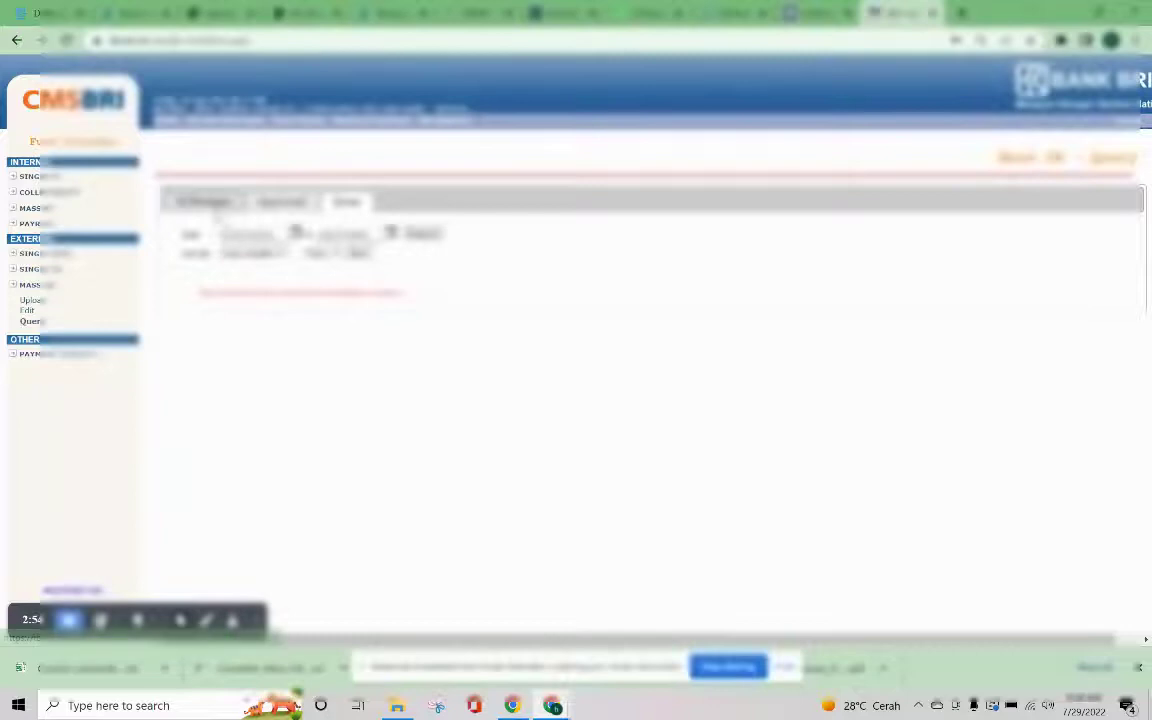
click(216, 204)
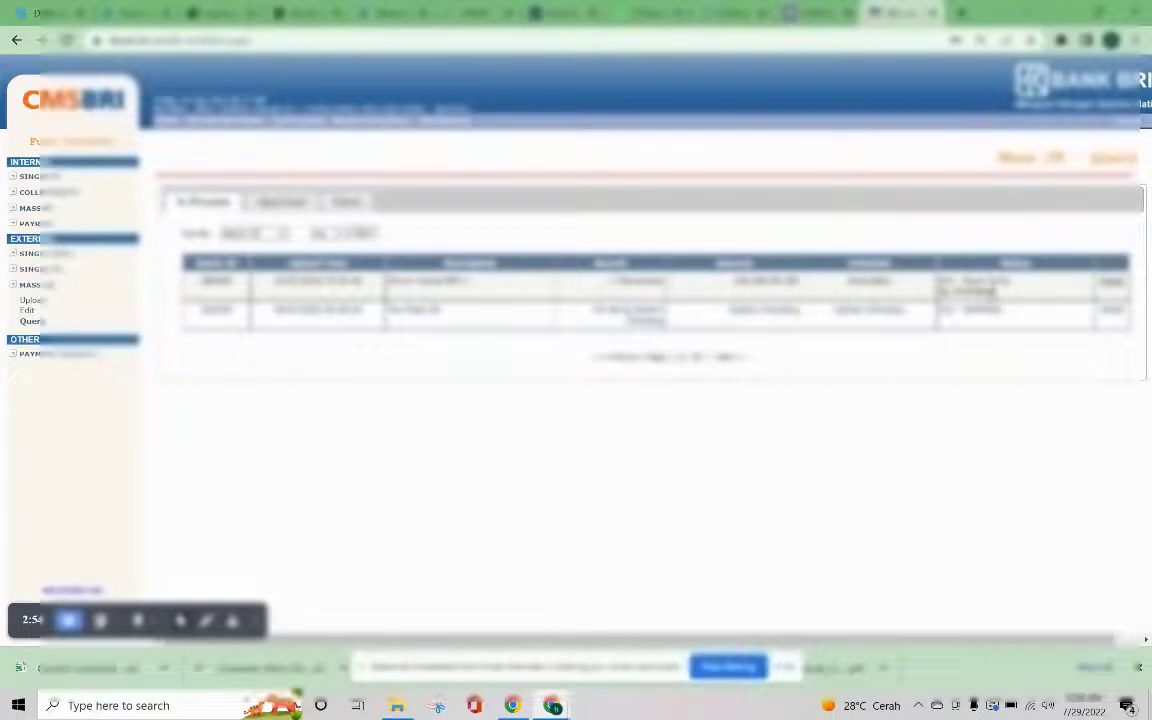
click(273, 41)
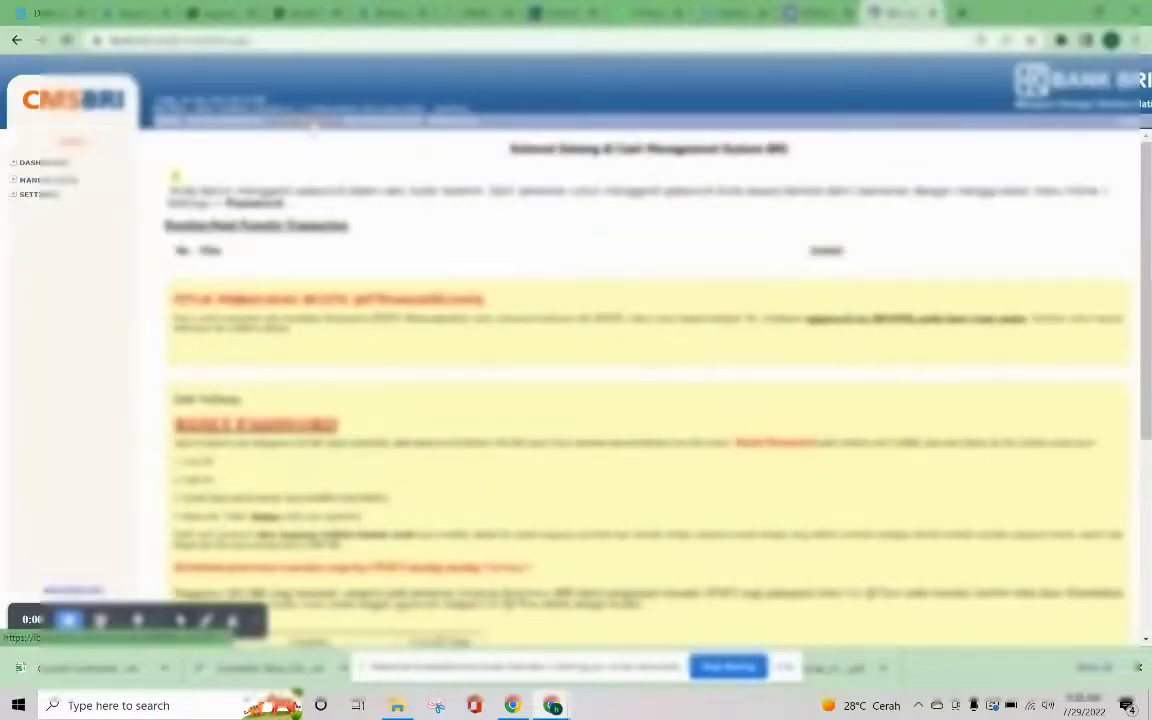
Via Fund Transfer > EXTERNAL > MASS > Query, open the in-process batch's transaction list.
click(312, 122)
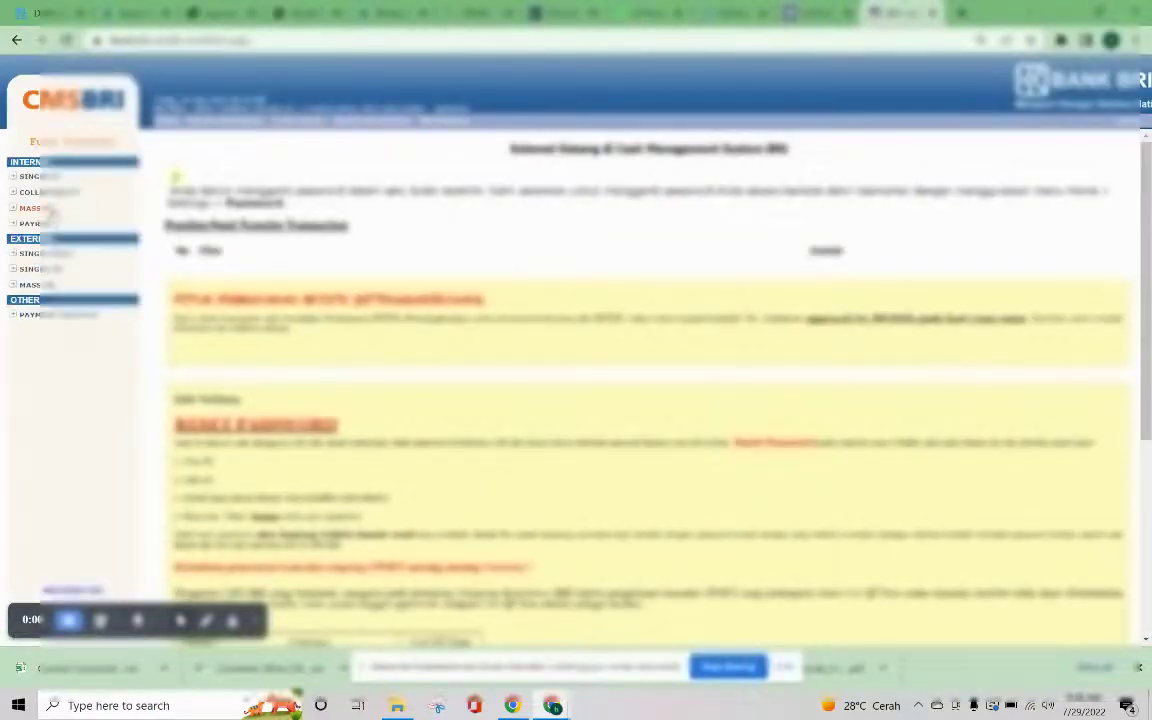
click(36, 269)
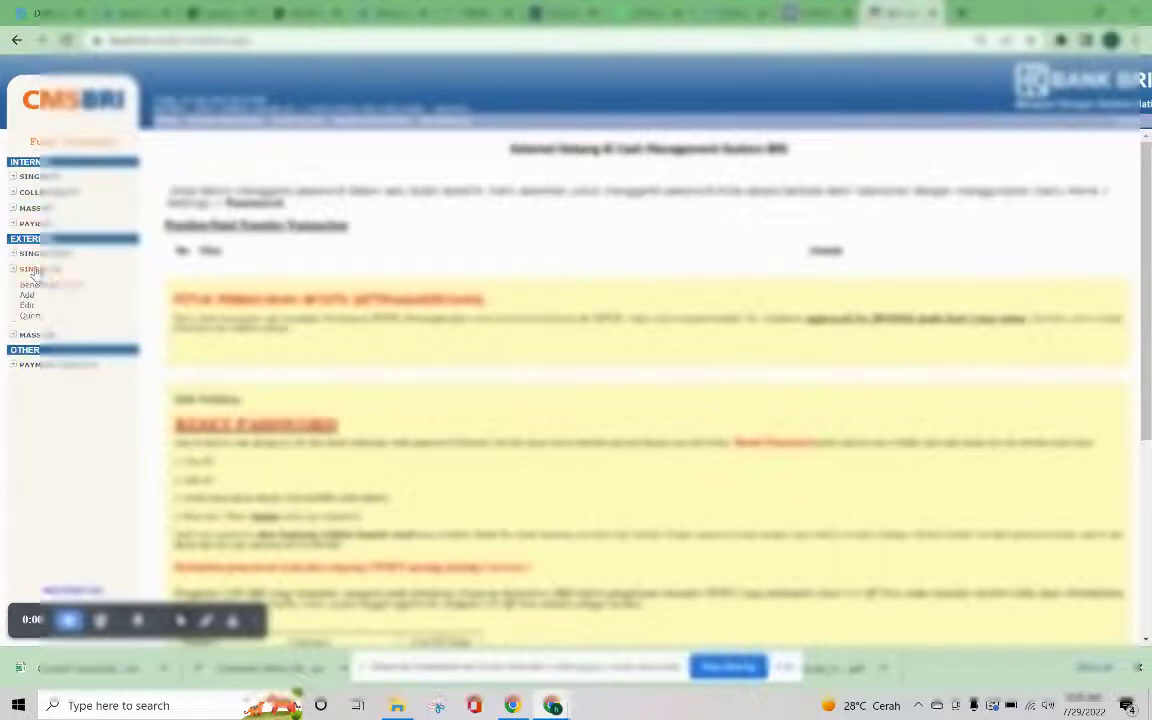
click(30, 334)
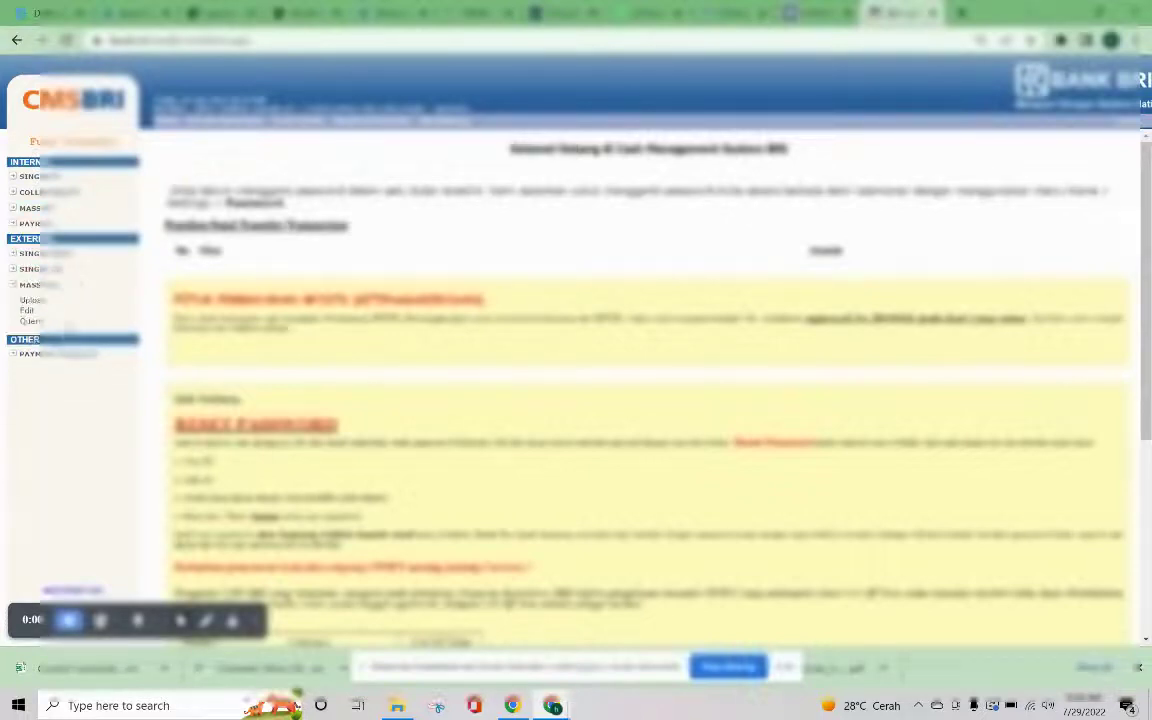
click(32, 322)
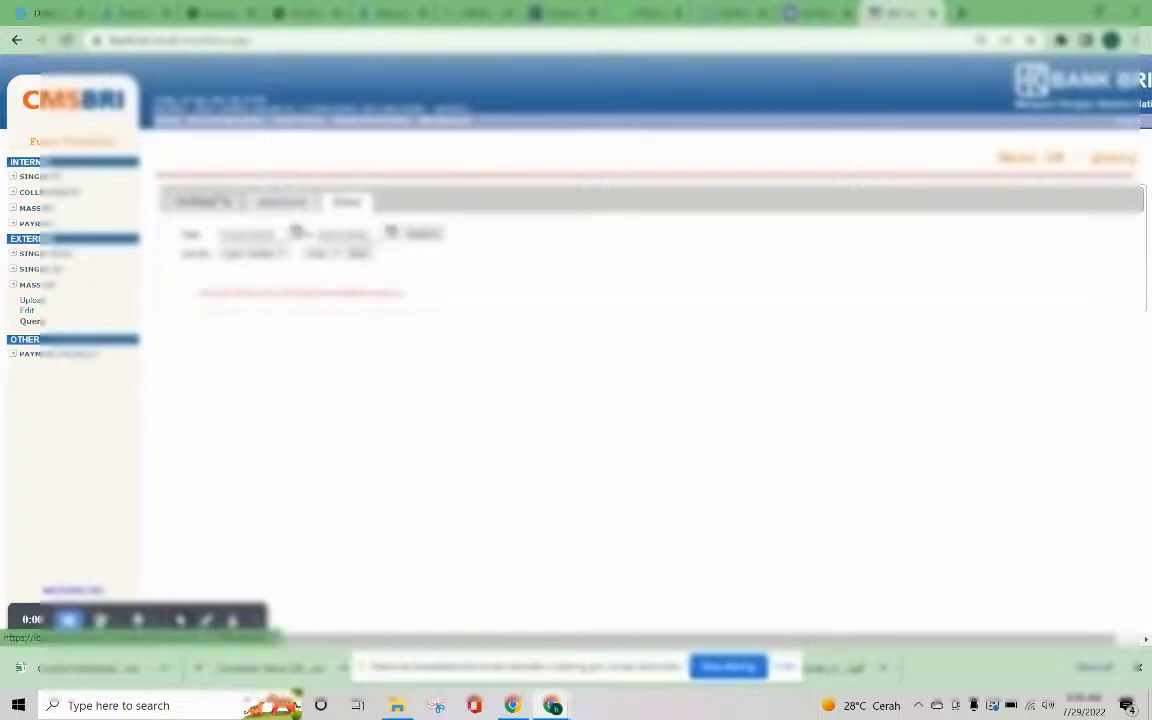
click(215, 198)
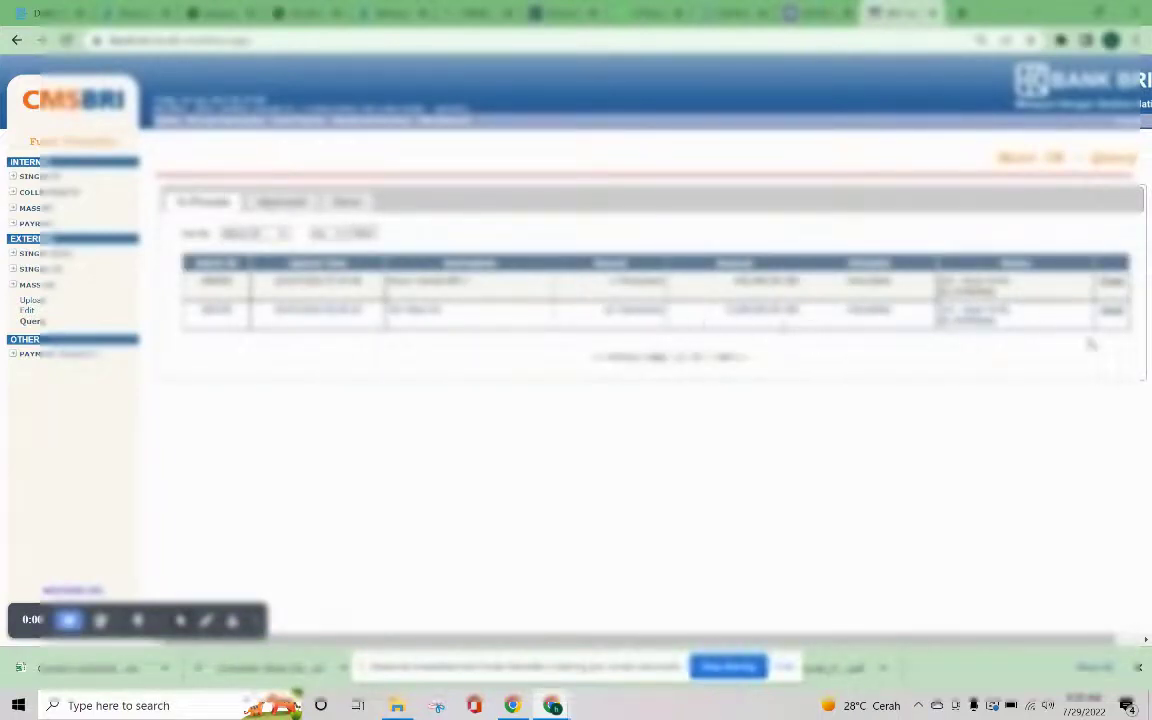
click(995, 283)
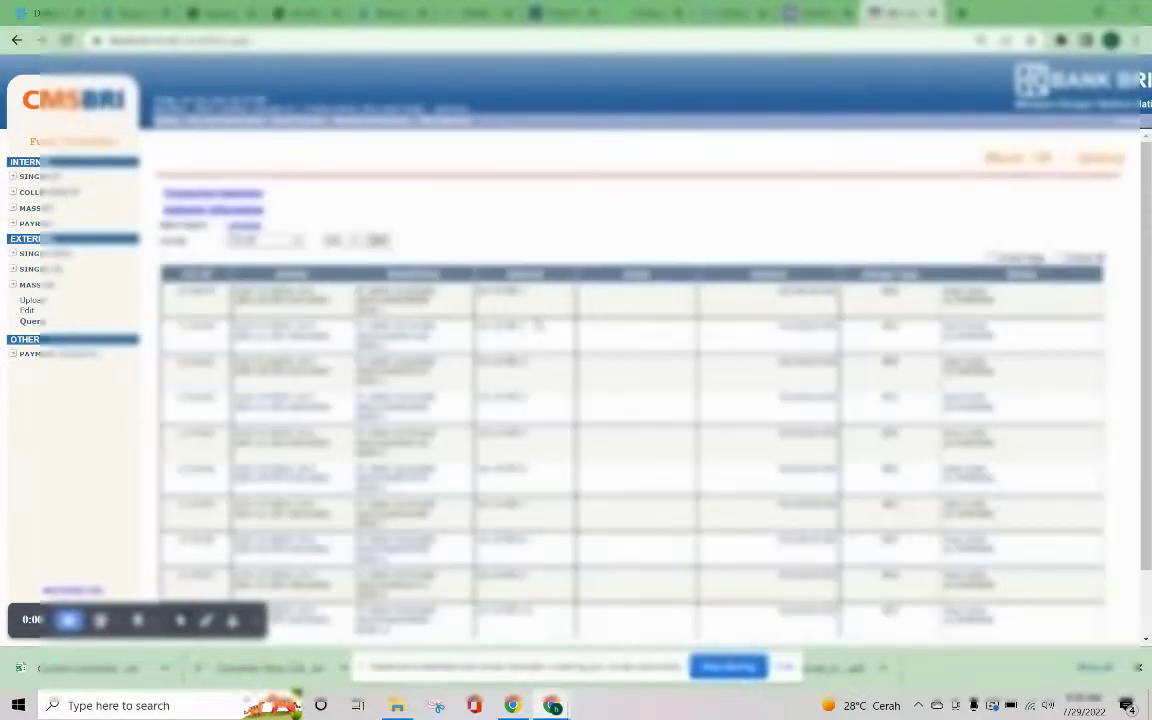
Review the first and second entries in the batch's Beneficiary column.
scroll(508, 346, down, 1)
scroll(508, 347, up, 1)
scroll(386, 320, down, 1)
drag(350, 218, 400, 234)
double_click(370, 231)
double_click(370, 267)
scroll(410, 364, up, 1)
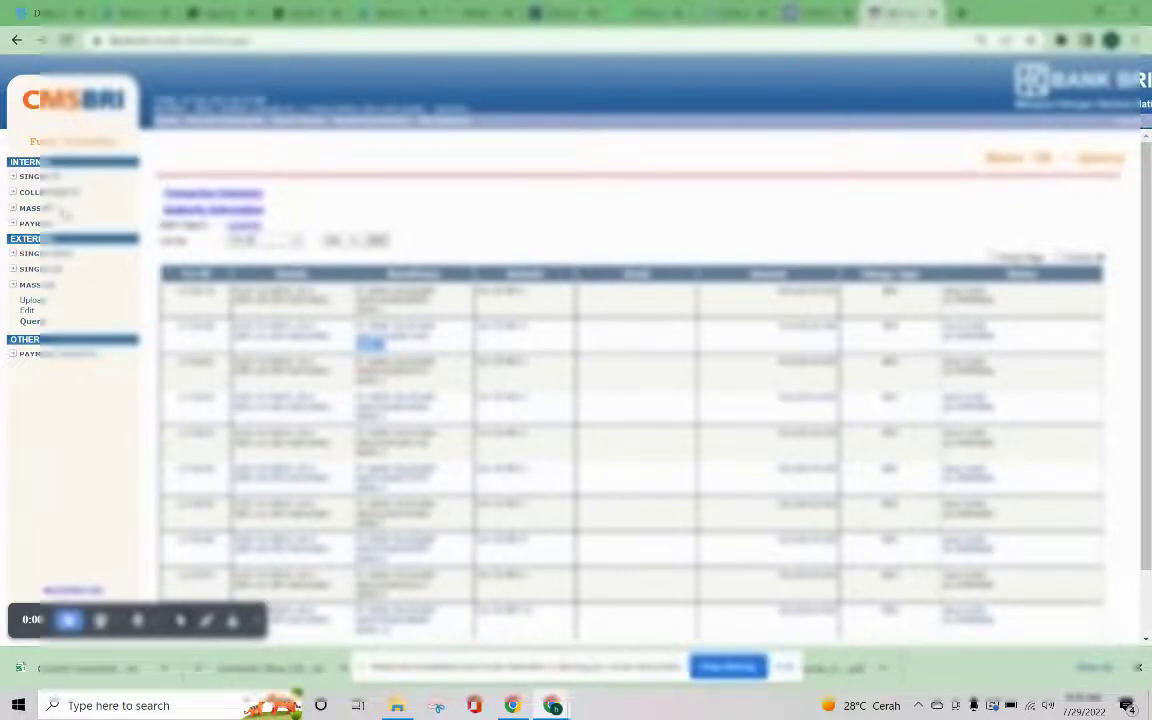
Open the Query page under INTERNAL > MASS in the sidebar.
click(38, 207)
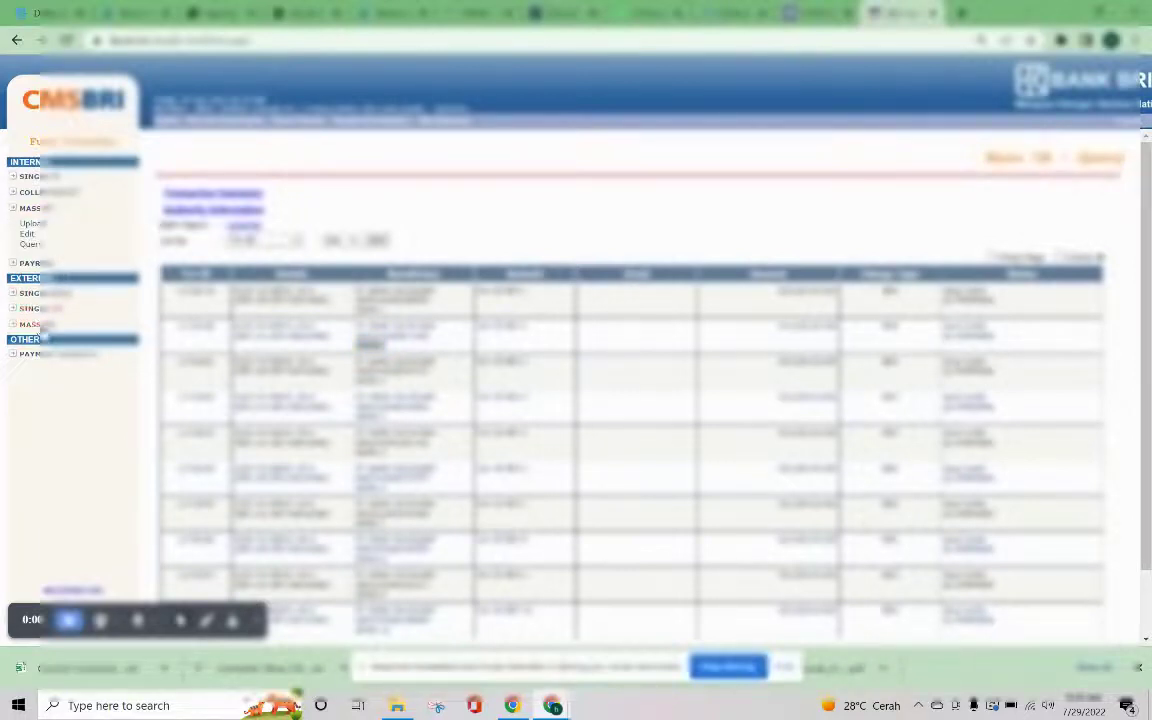
click(40, 327)
click(32, 207)
click(31, 244)
Open a batch's transaction list from the internal Query's Status tab.
click(203, 201)
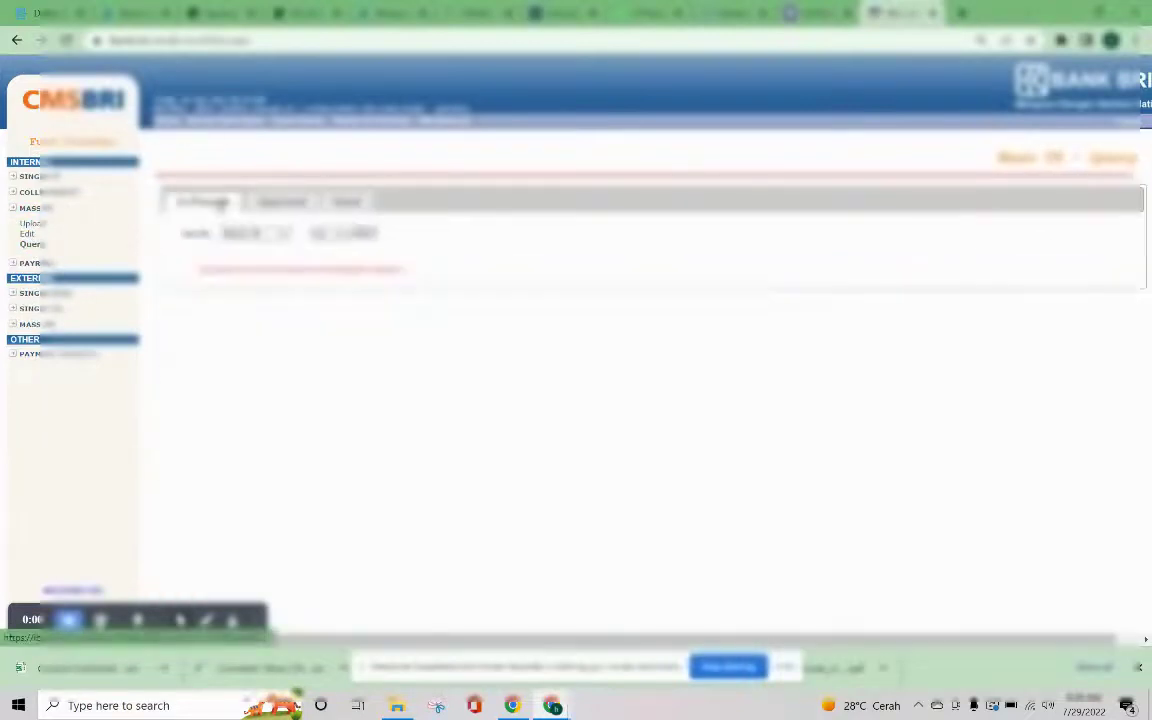
click(340, 201)
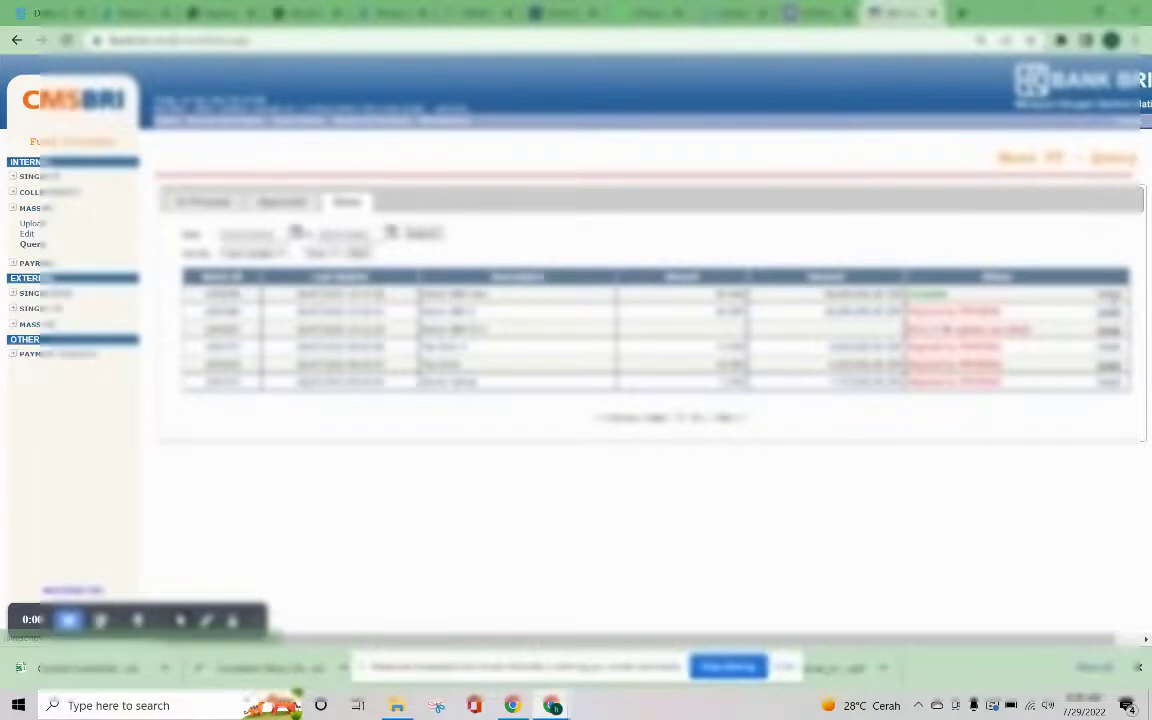
click(1108, 298)
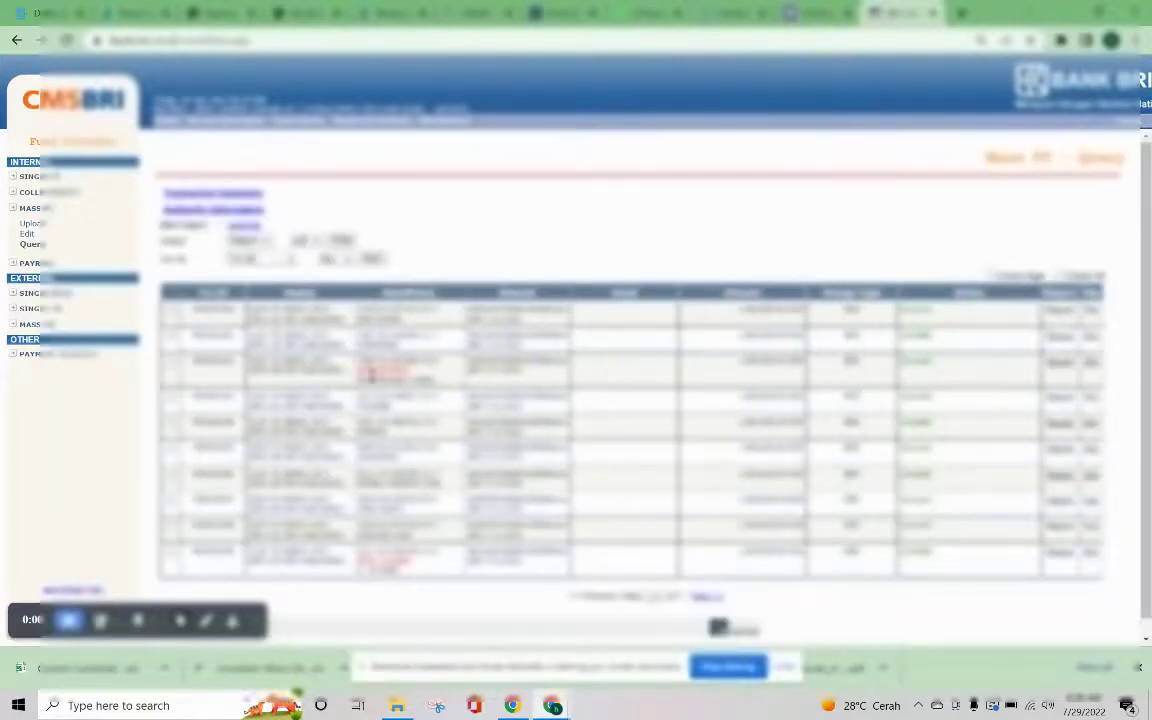
Inspect the third beneficiary's red note, then expand the EXTERNAL MASS sidebar section.
drag(364, 371, 406, 370)
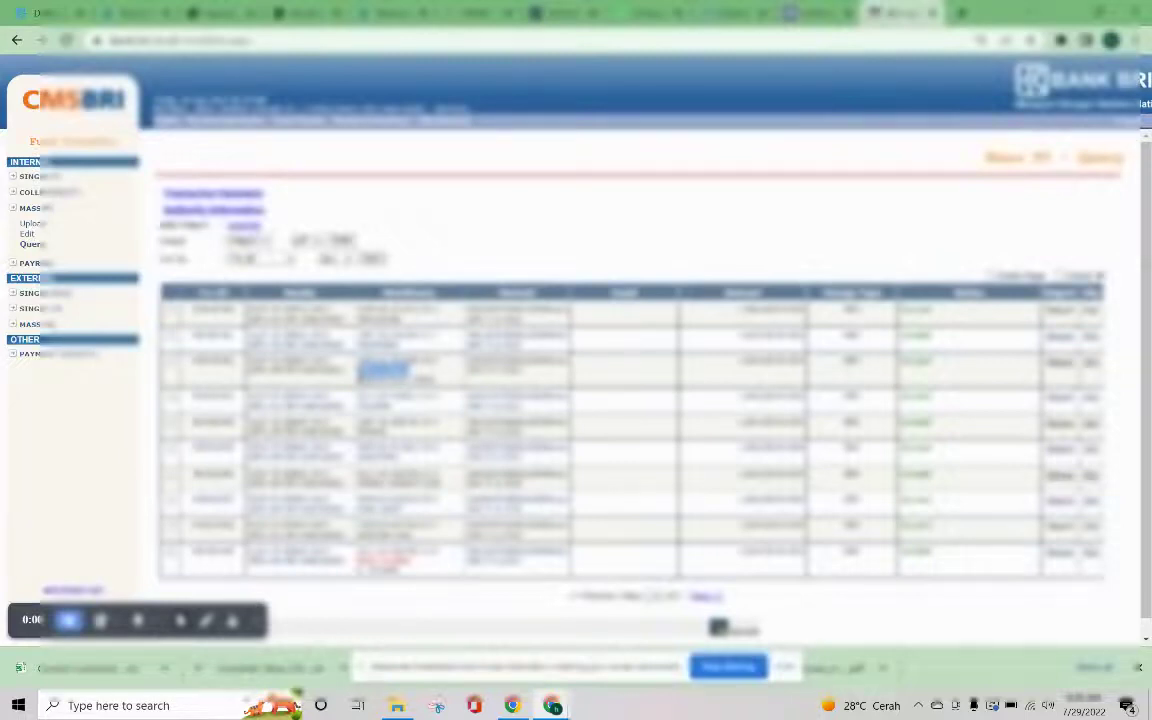
drag(424, 371, 438, 380)
scroll(352, 381, down, 1)
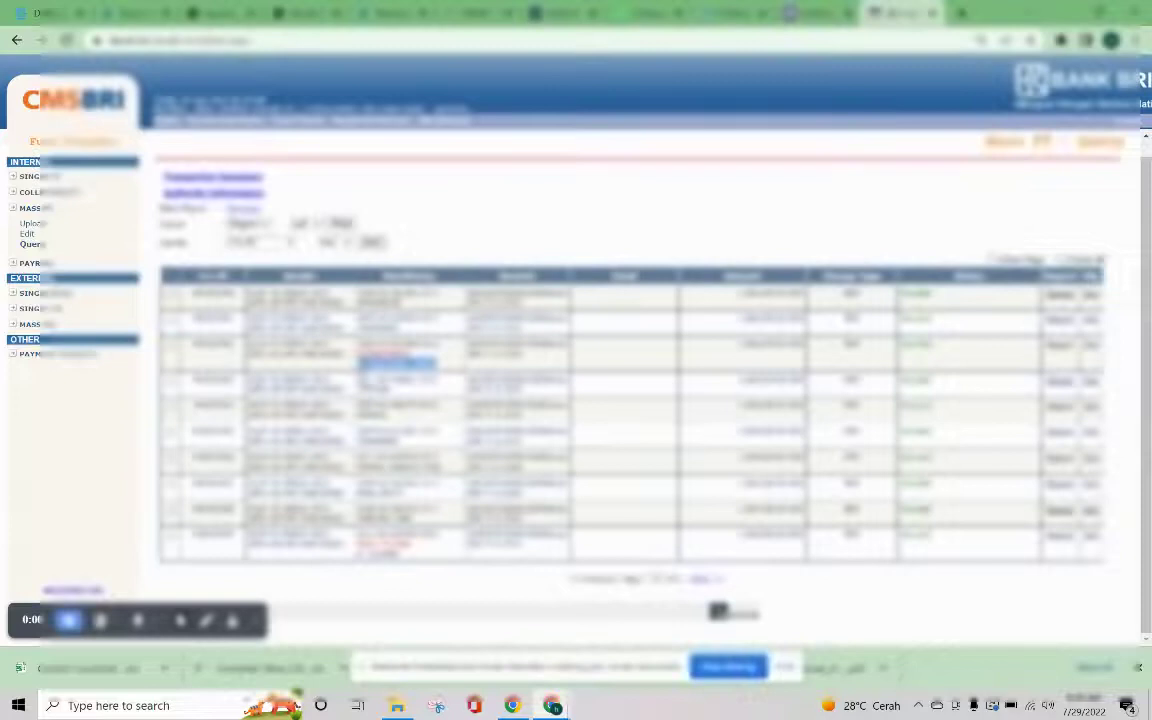
click(430, 364)
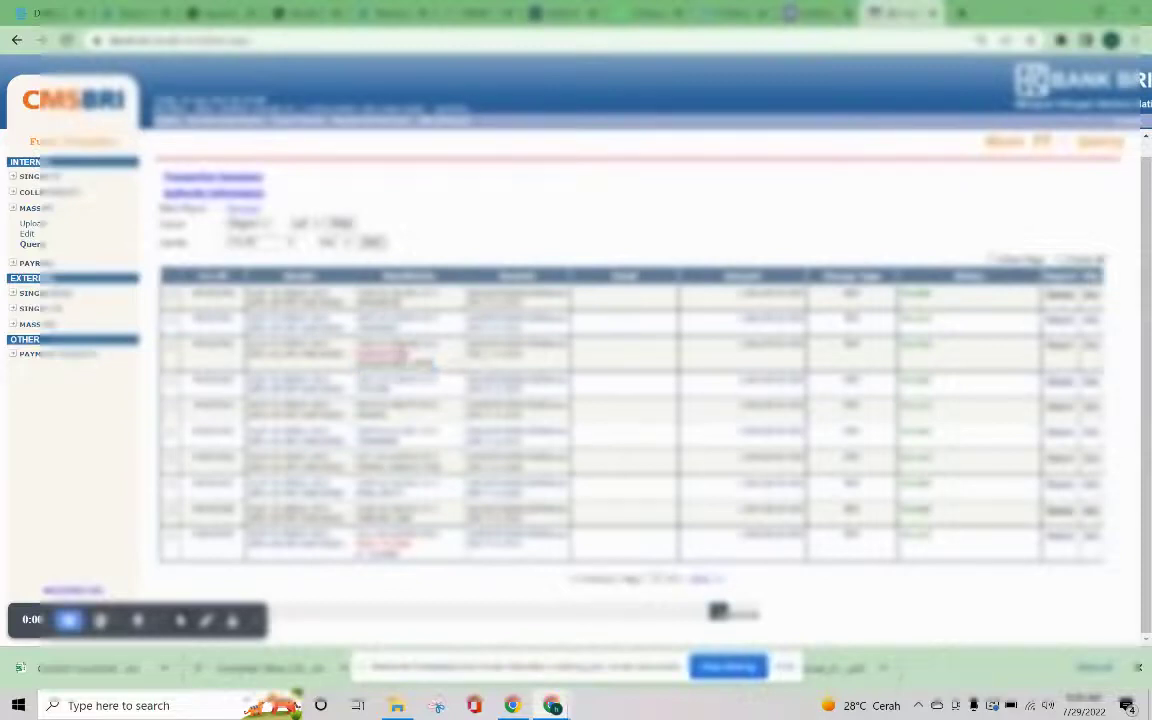
double_click(428, 362)
drag(425, 366, 360, 352)
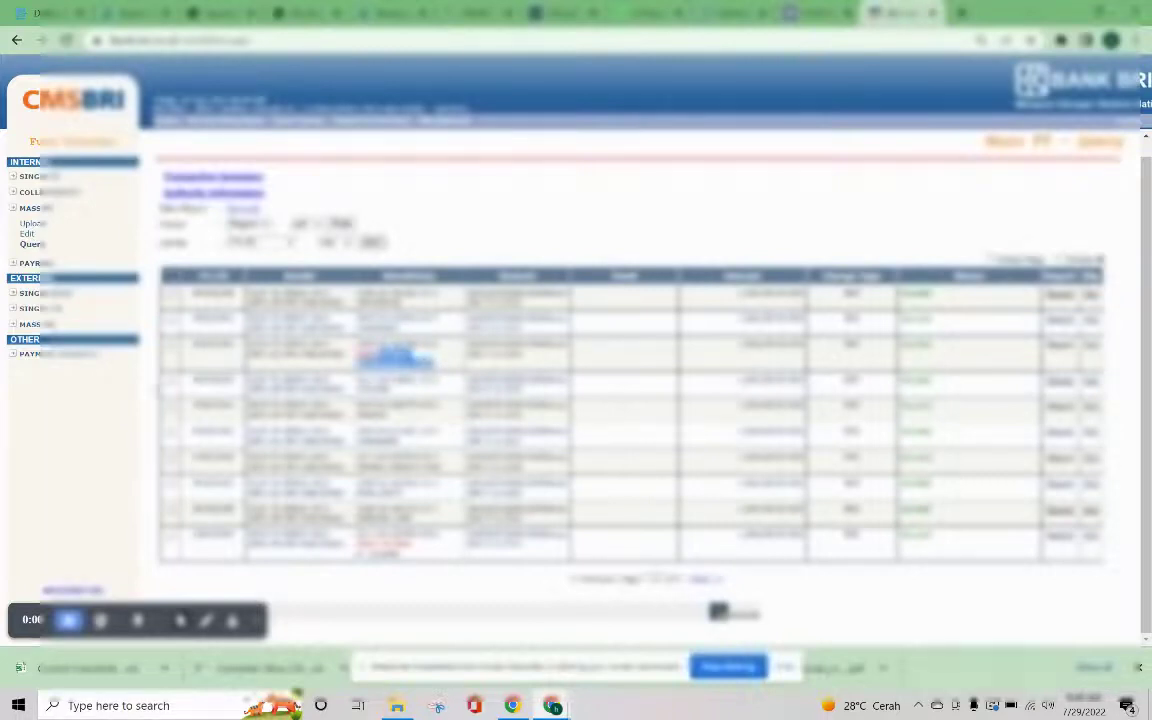
click(32, 324)
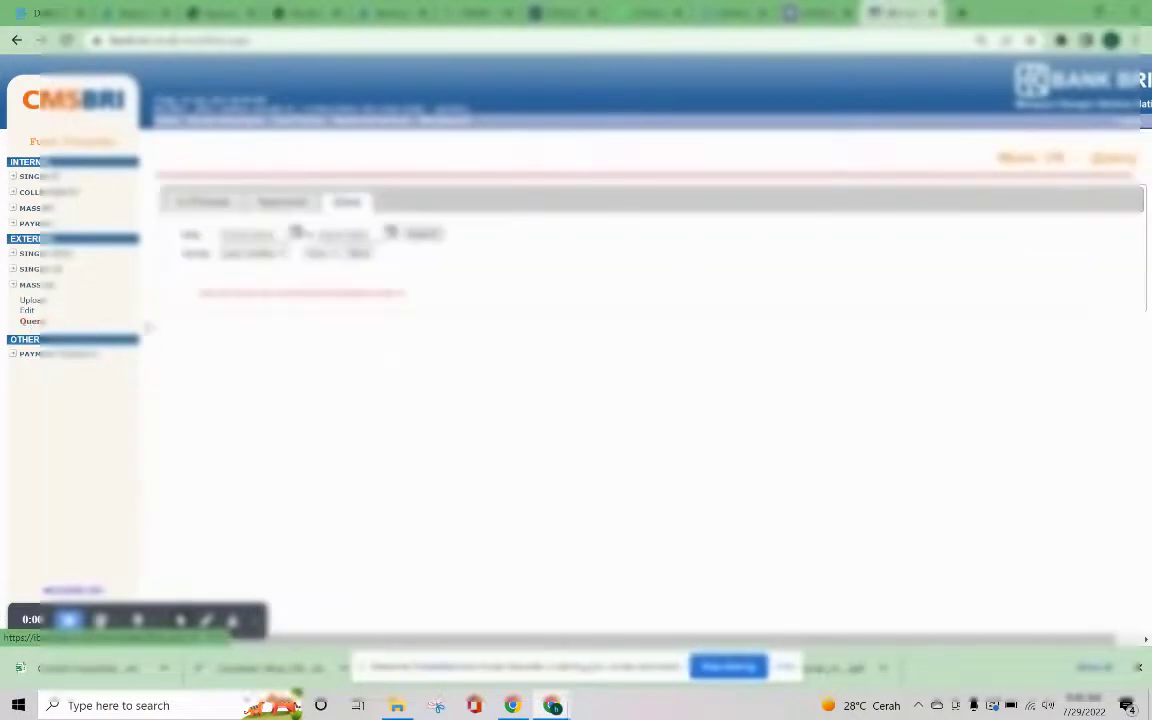
click(202, 201)
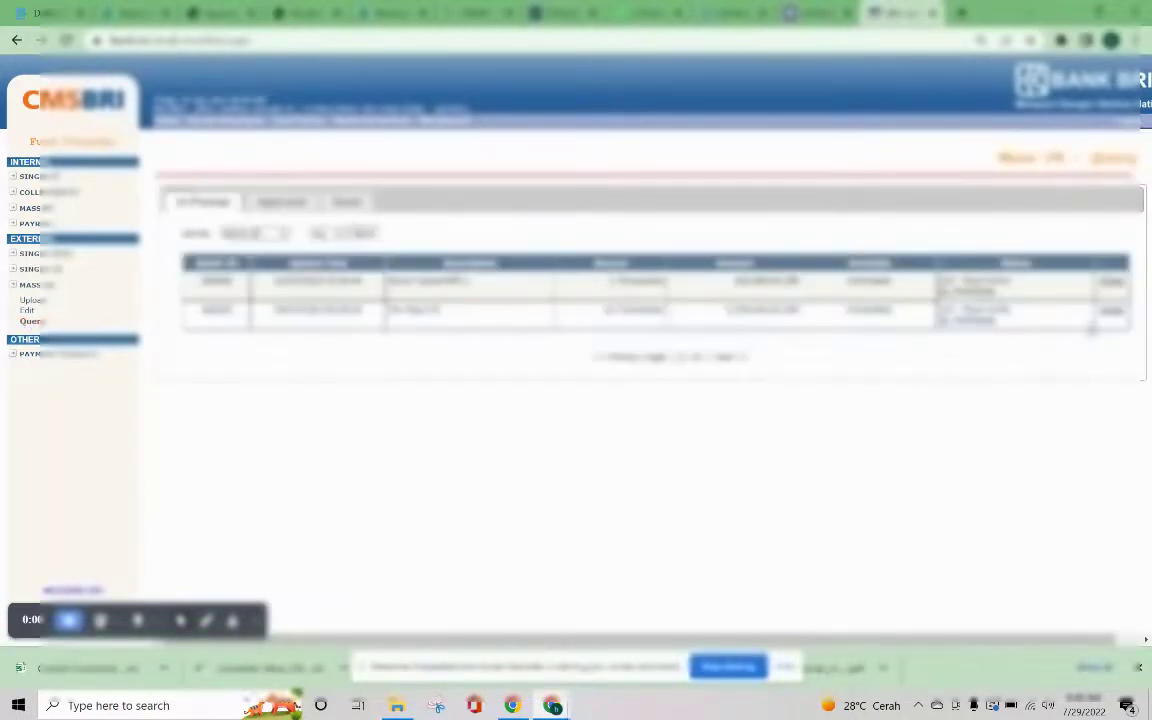
click(1111, 312)
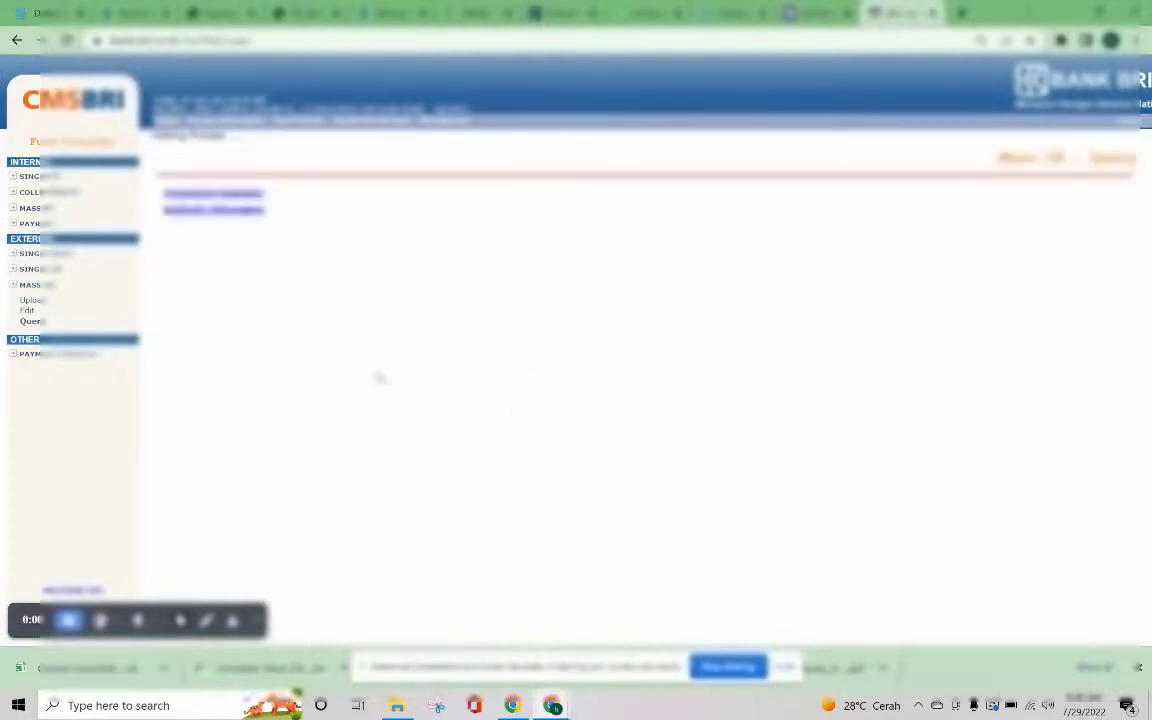
scroll(718, 611, down, 1)
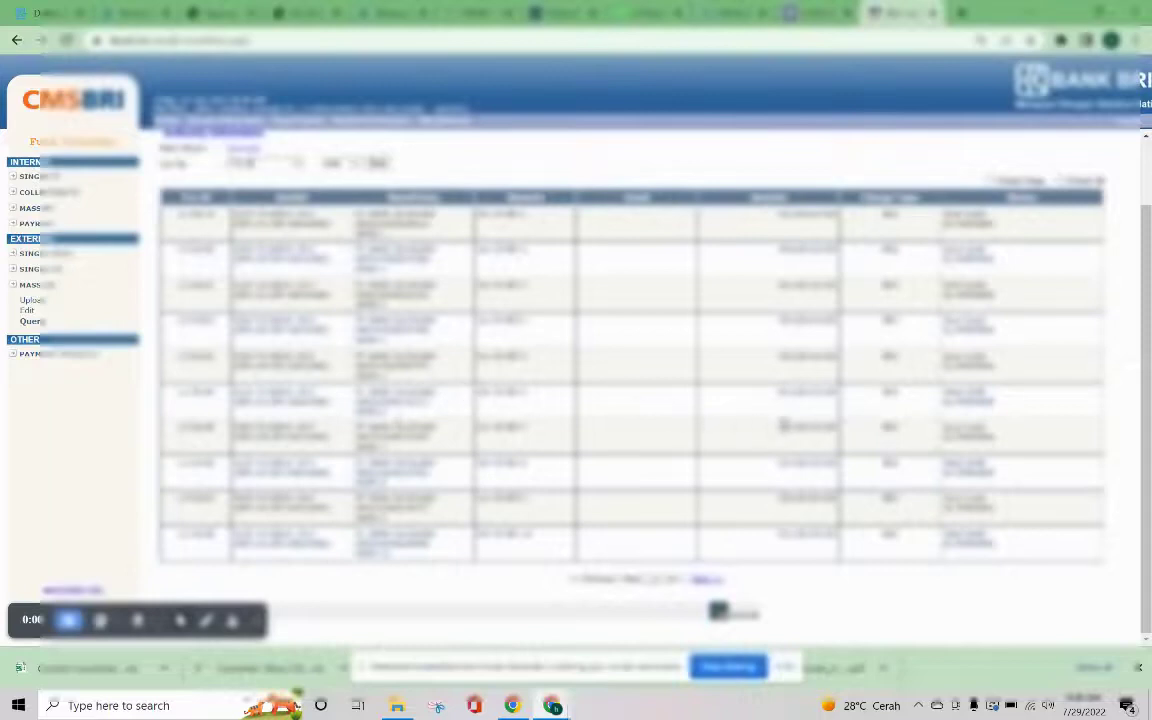
scroll(358, 262, up, 1)
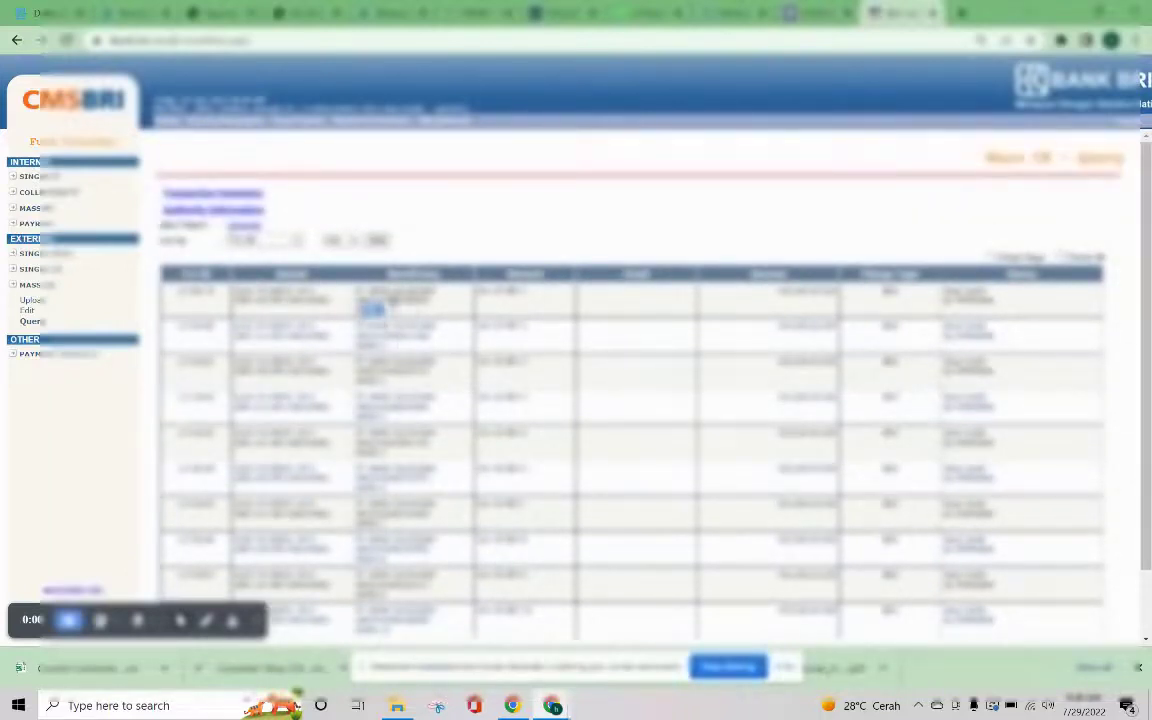
drag(390, 300, 424, 300)
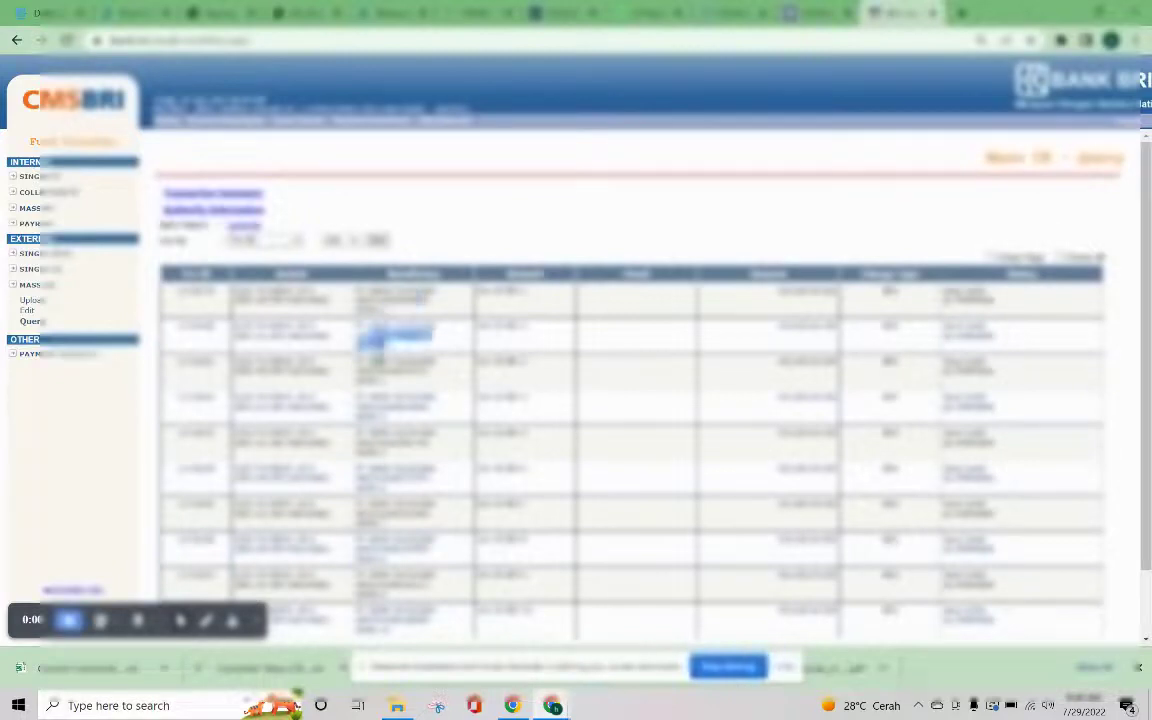
drag(386, 370, 428, 370)
scroll(410, 385, down, 1)
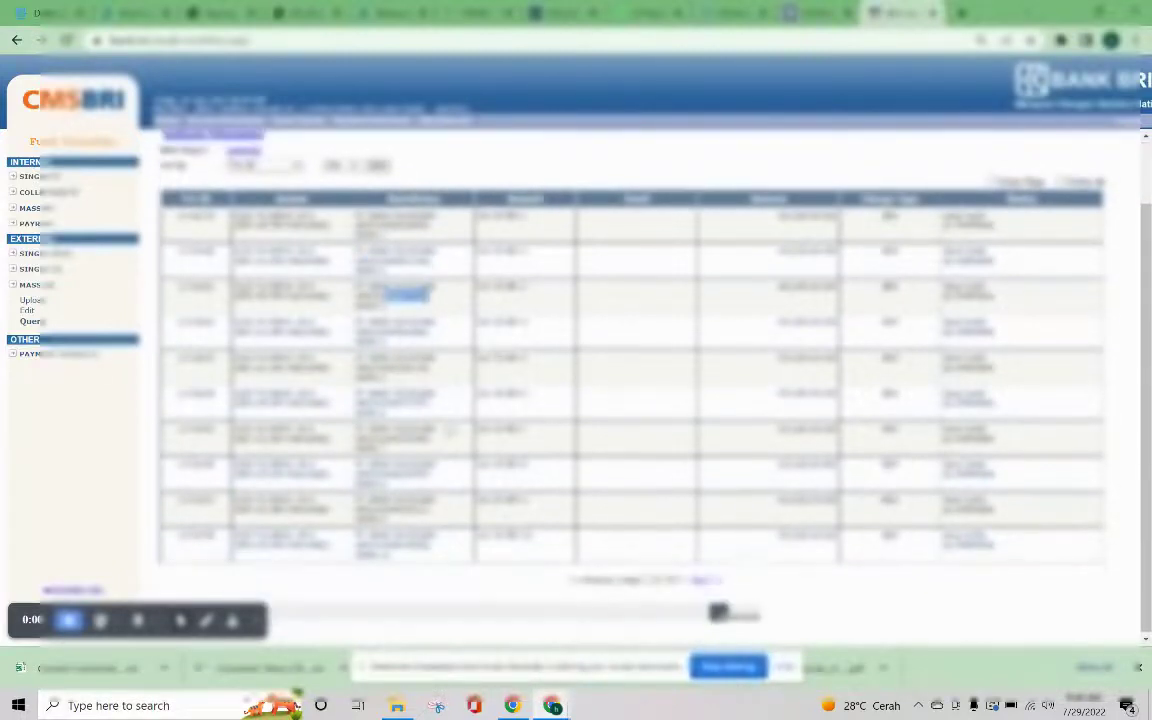
scroll(412, 386, up, 1)
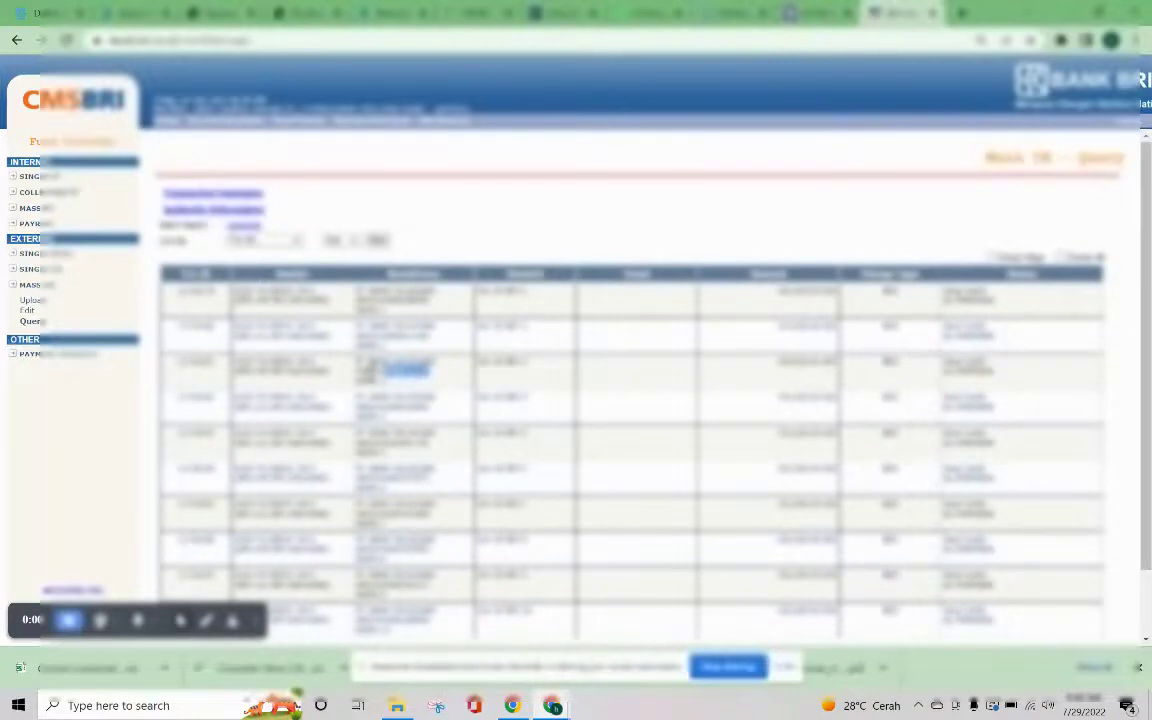
scroll(420, 405, down, 1)
scroll(460, 409, up, 1)
scroll(462, 409, down, 1)
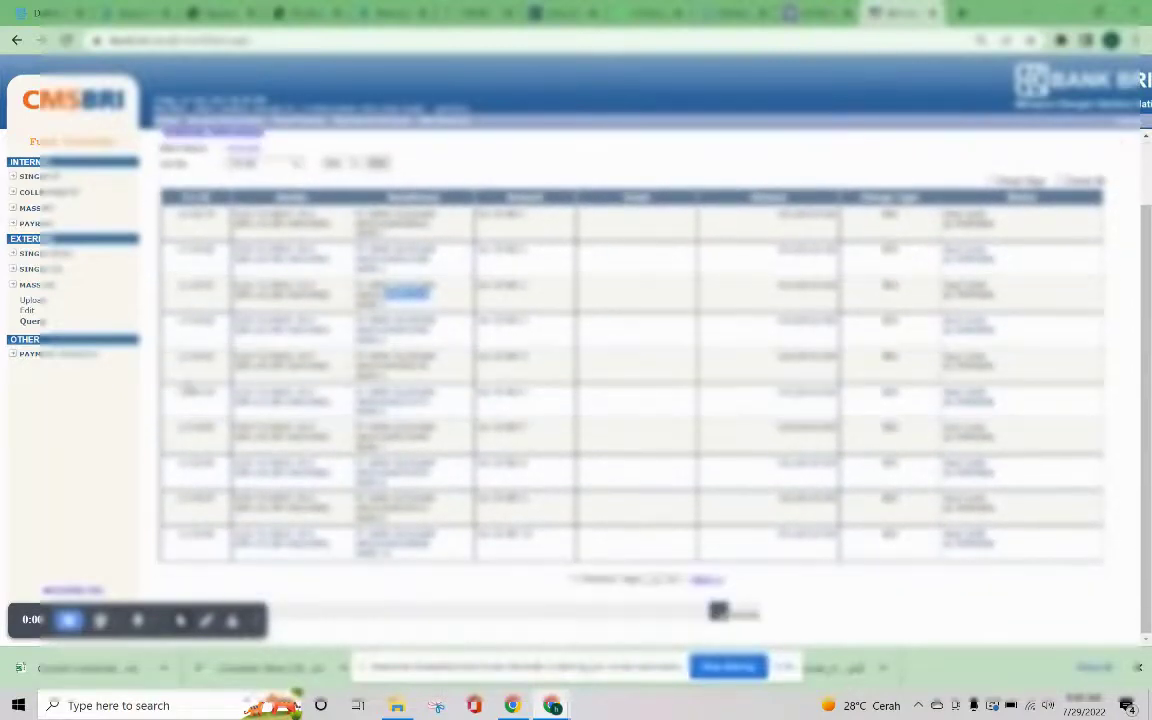
click(30, 312)
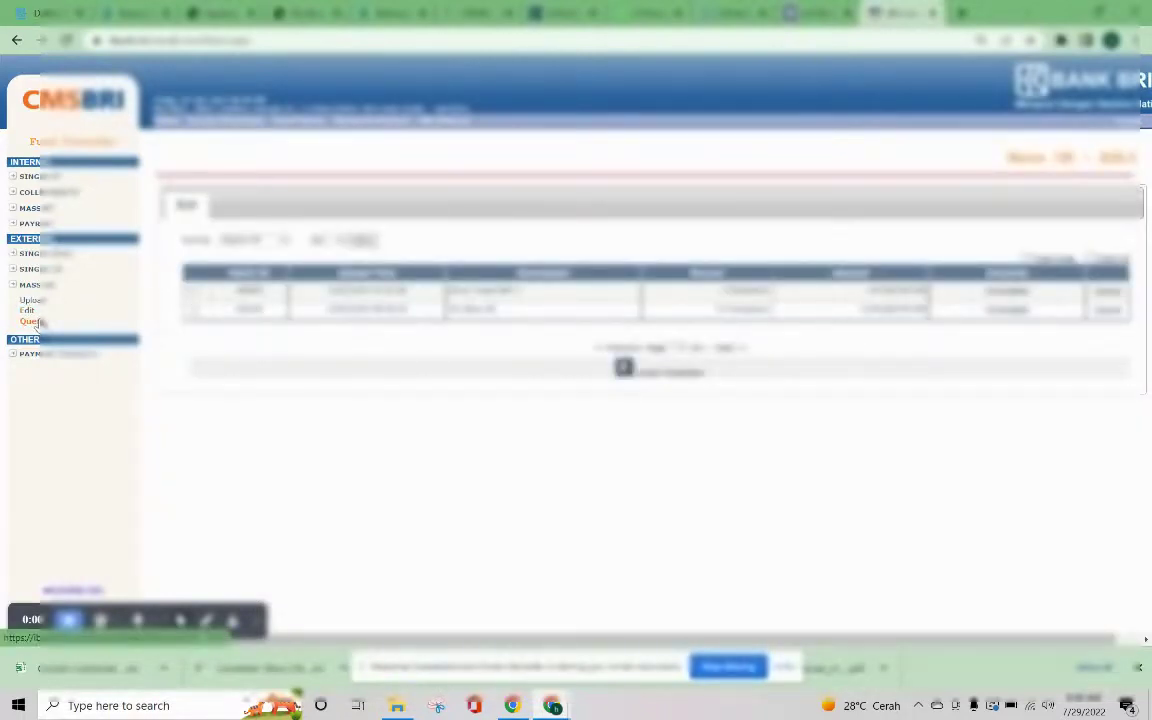
click(37, 321)
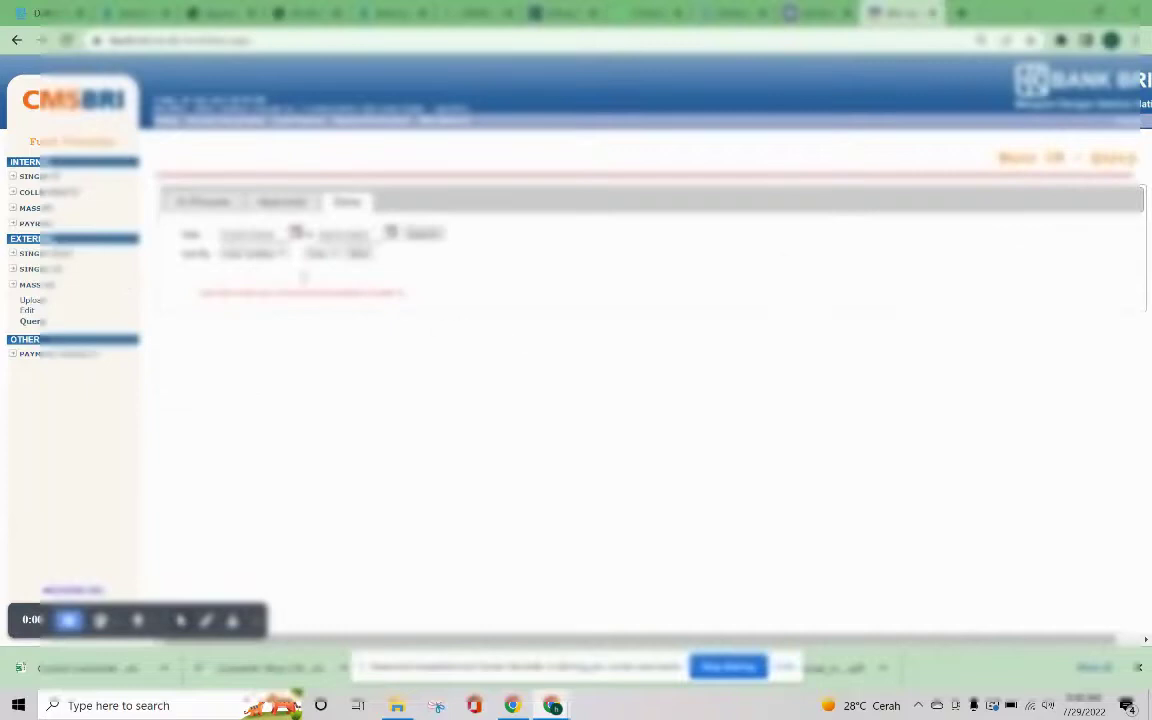
List the two external in-process batches and check the second batch's status.
click(205, 201)
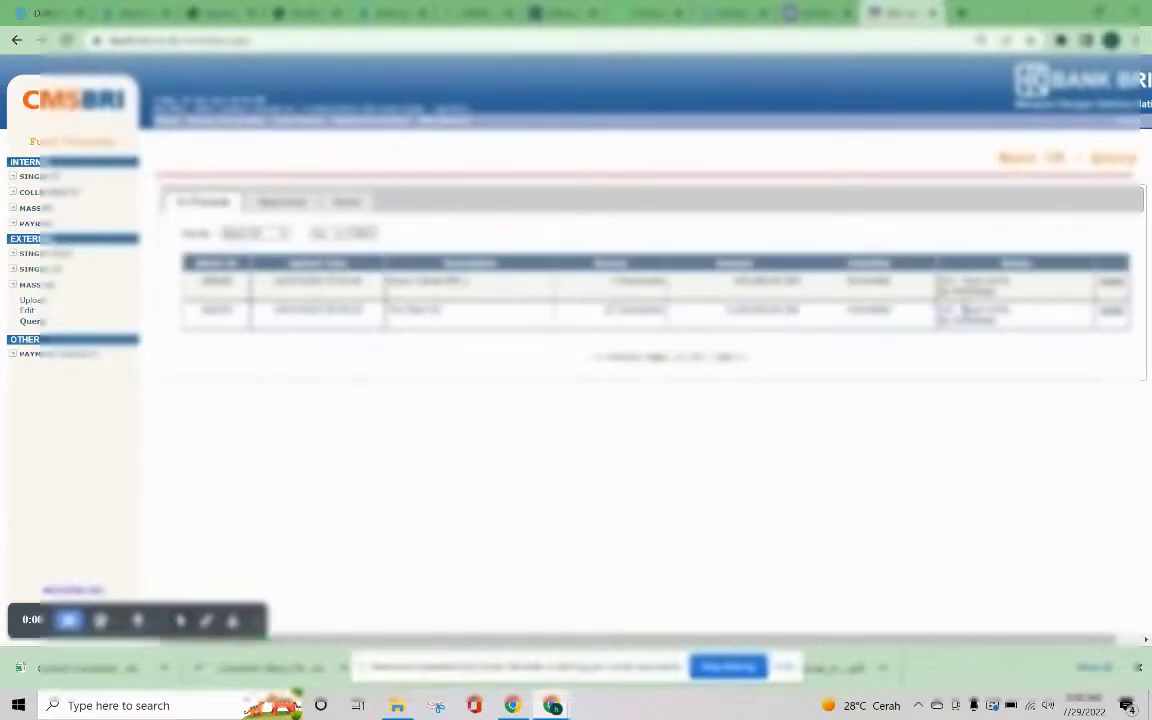
drag(1002, 332, 941, 306)
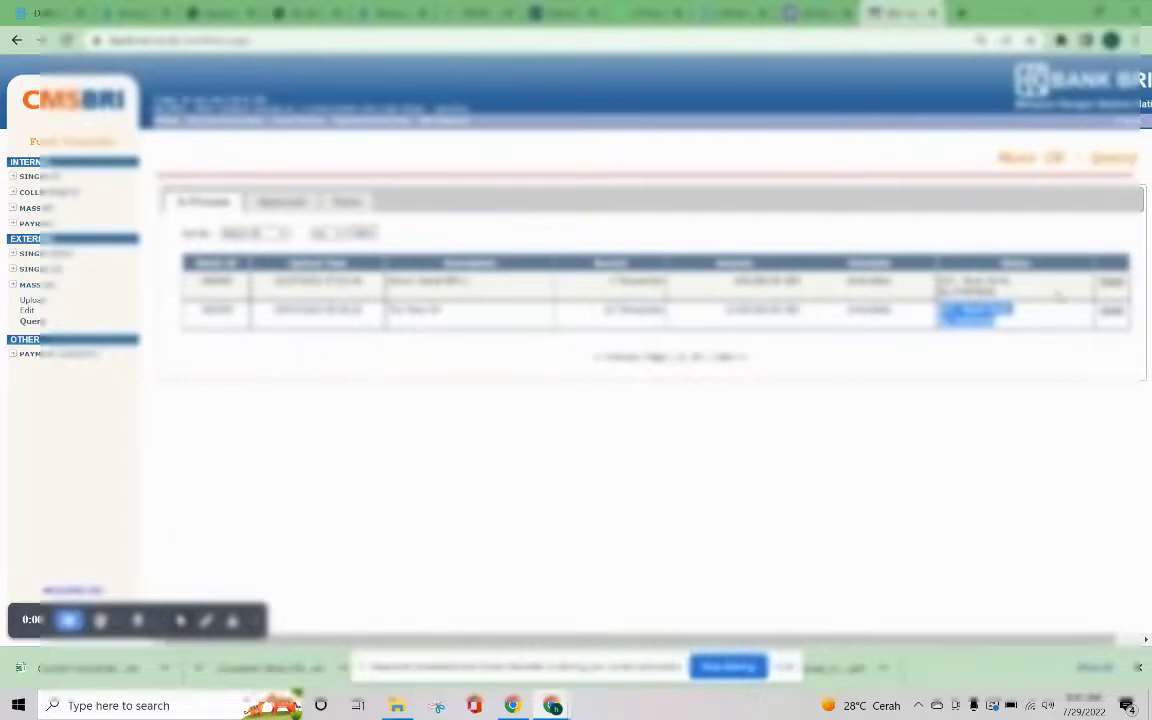
click(1003, 311)
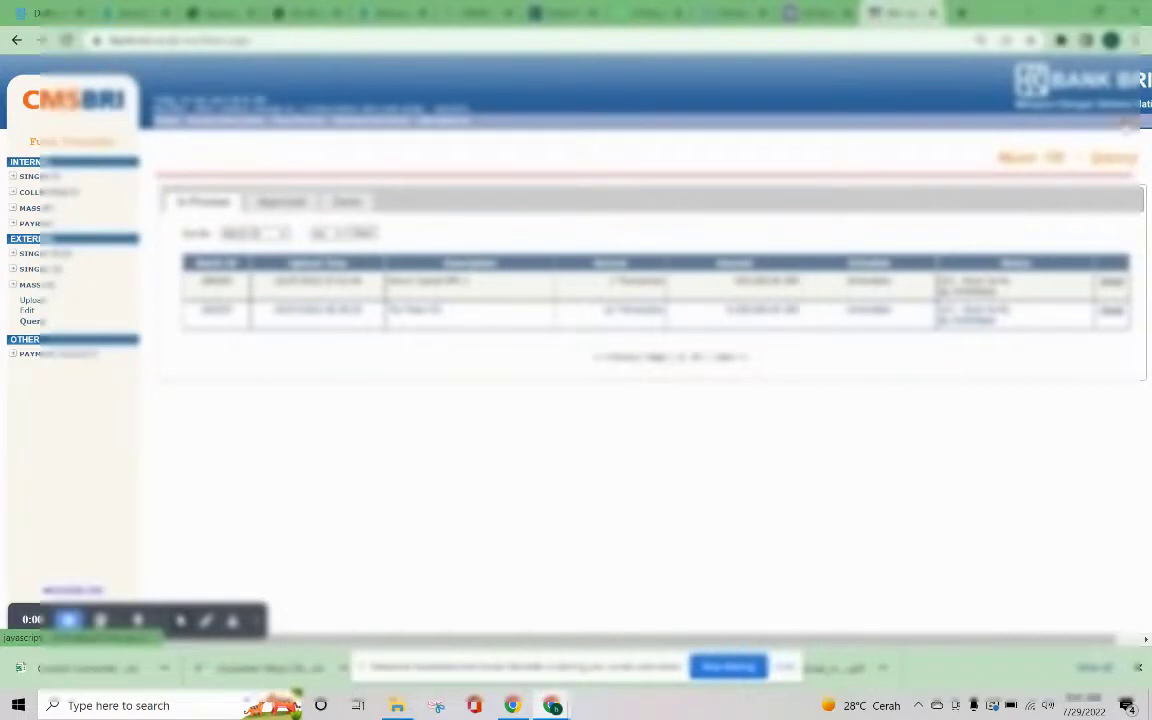
Log out, sign in as the verifier, and open EXTERNAL > MASS > Verify.
click(1127, 123)
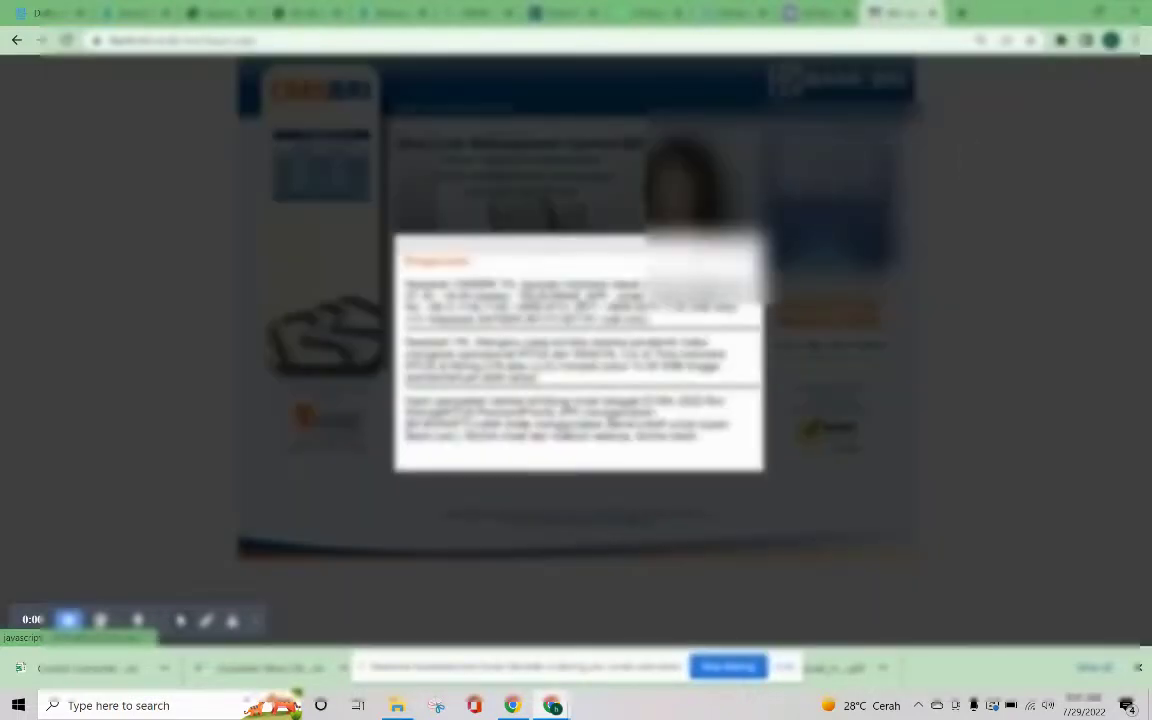
click(709, 245)
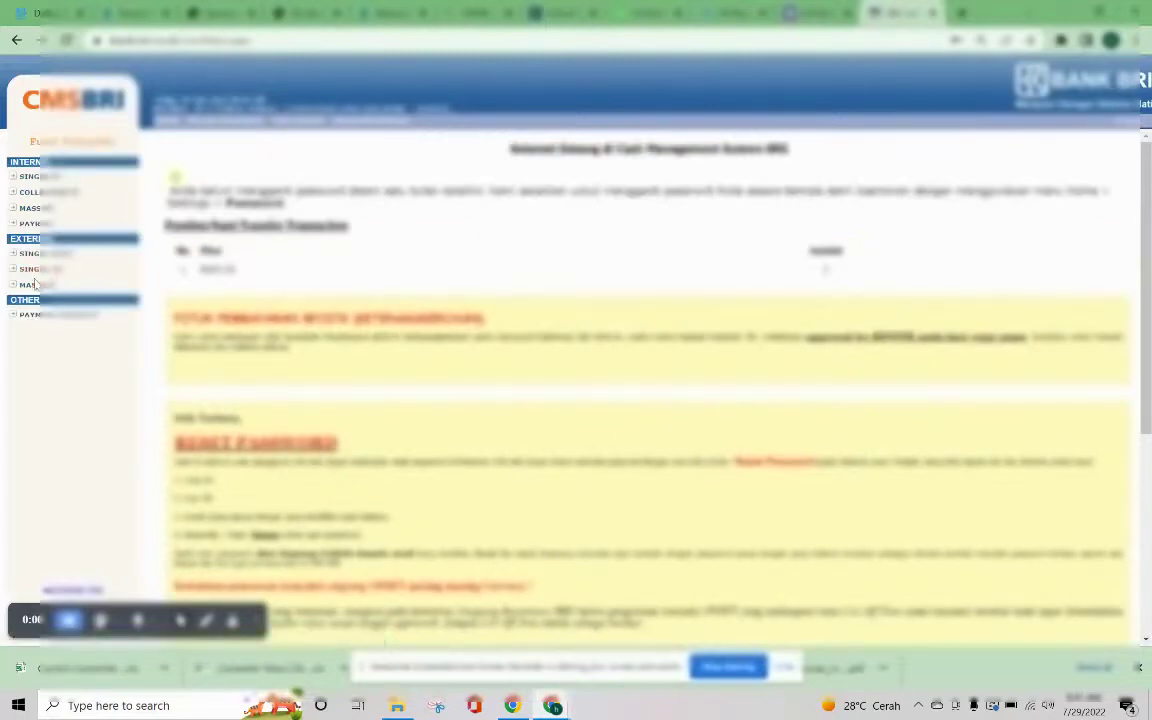
click(30, 284)
click(30, 305)
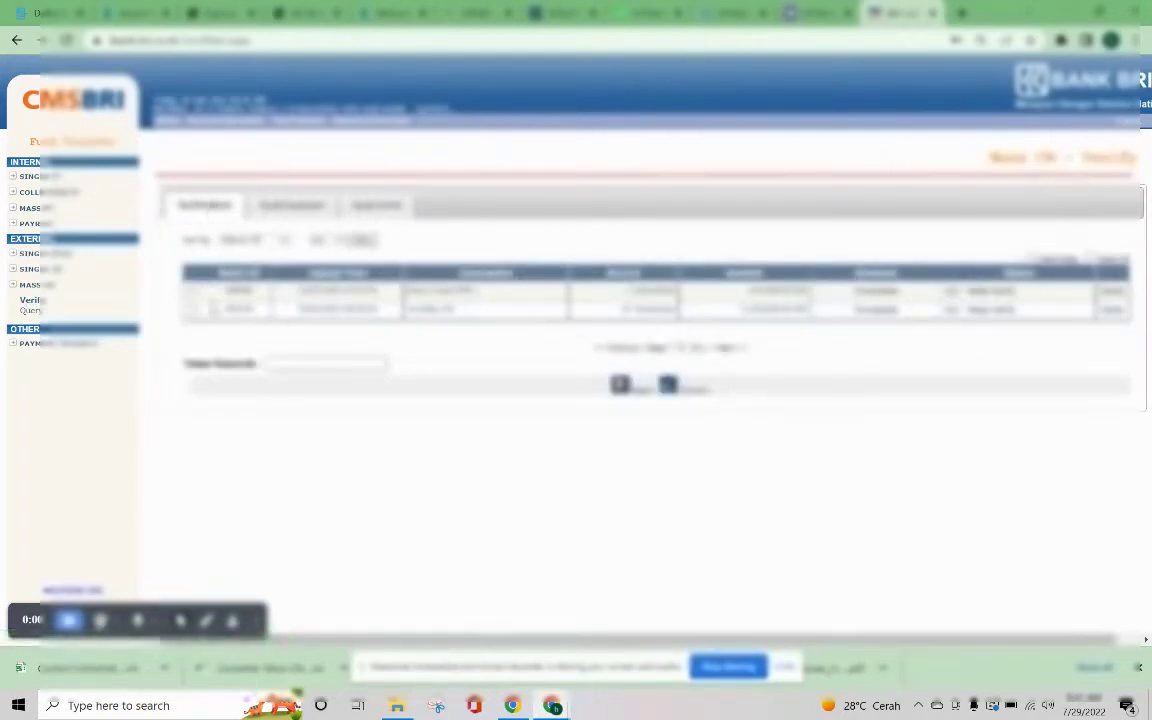
View the second batch's transaction details, then go back to the batch list.
click(193, 309)
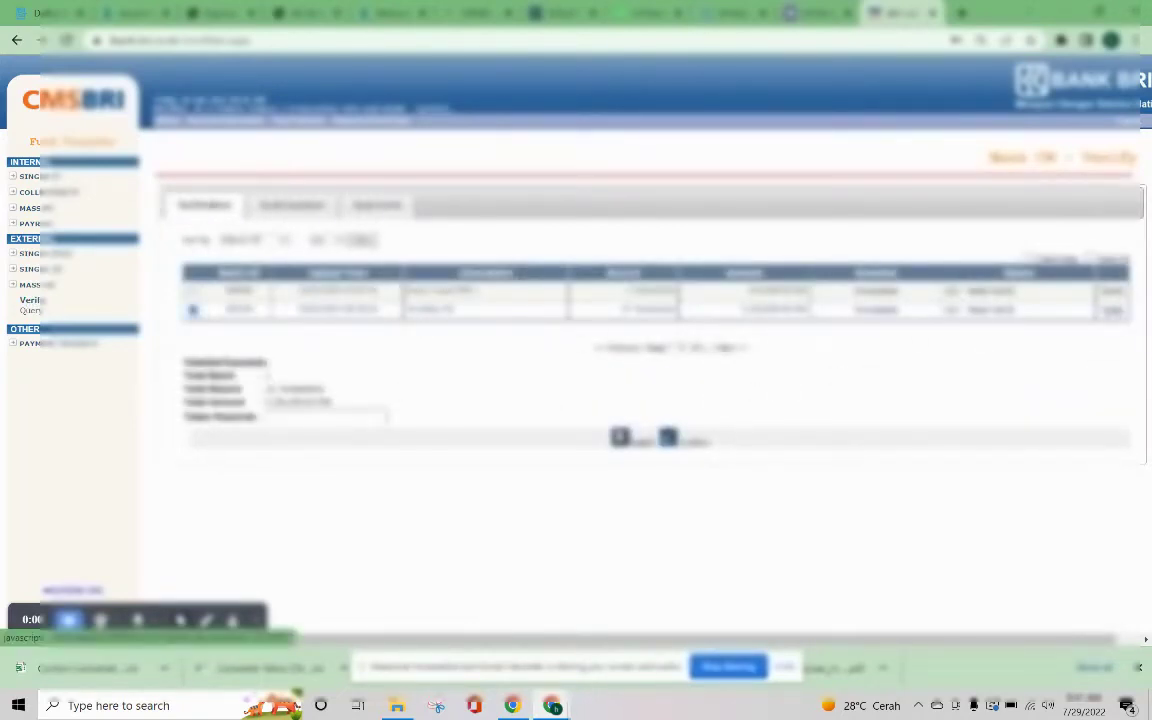
click(1114, 311)
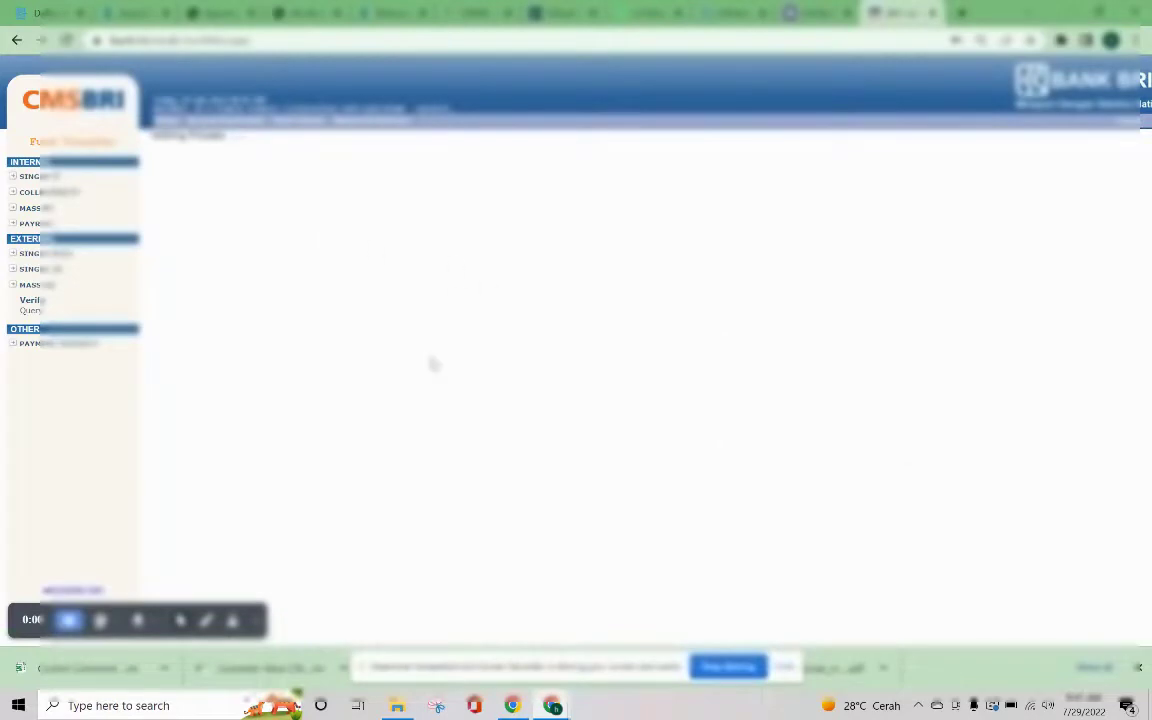
scroll(470, 378, down, 1)
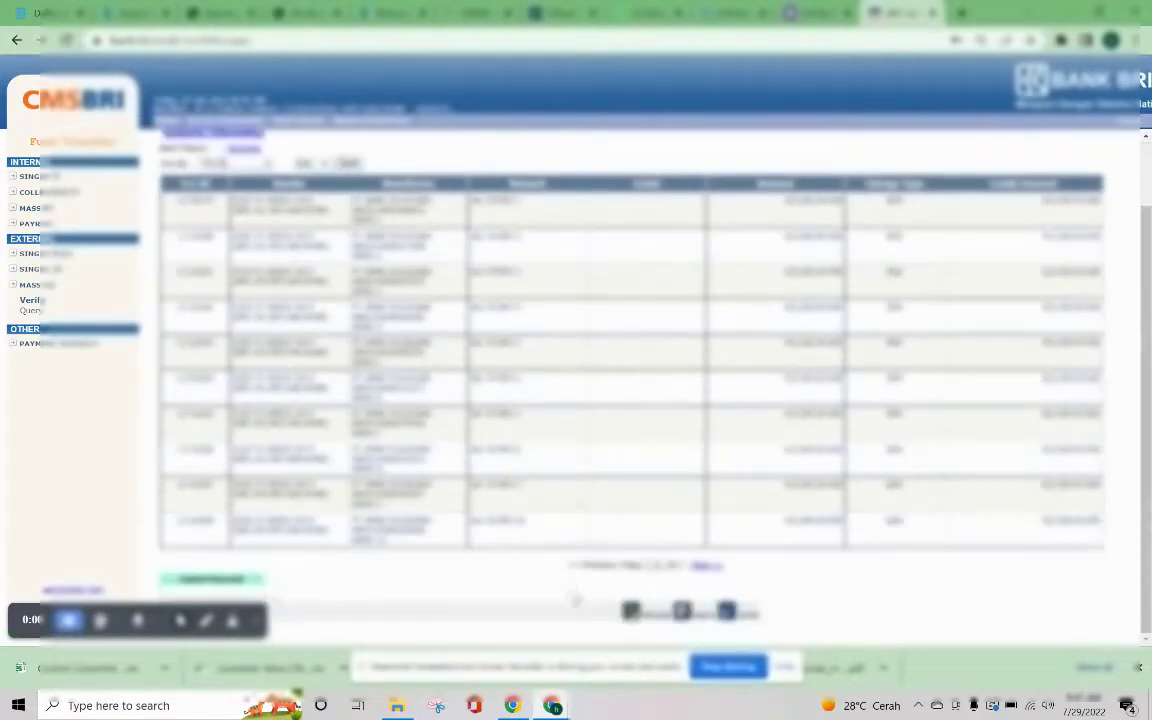
click(569, 556)
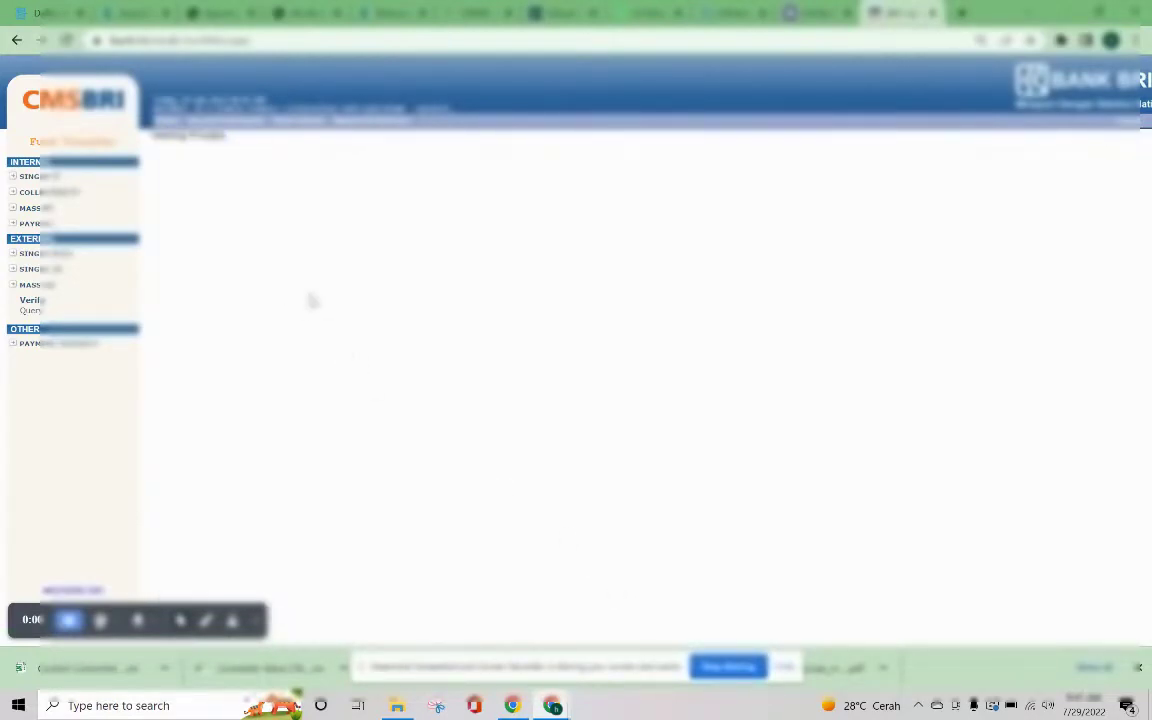
Tick the second batch, then reload Verify and show its Verification tab.
click(193, 310)
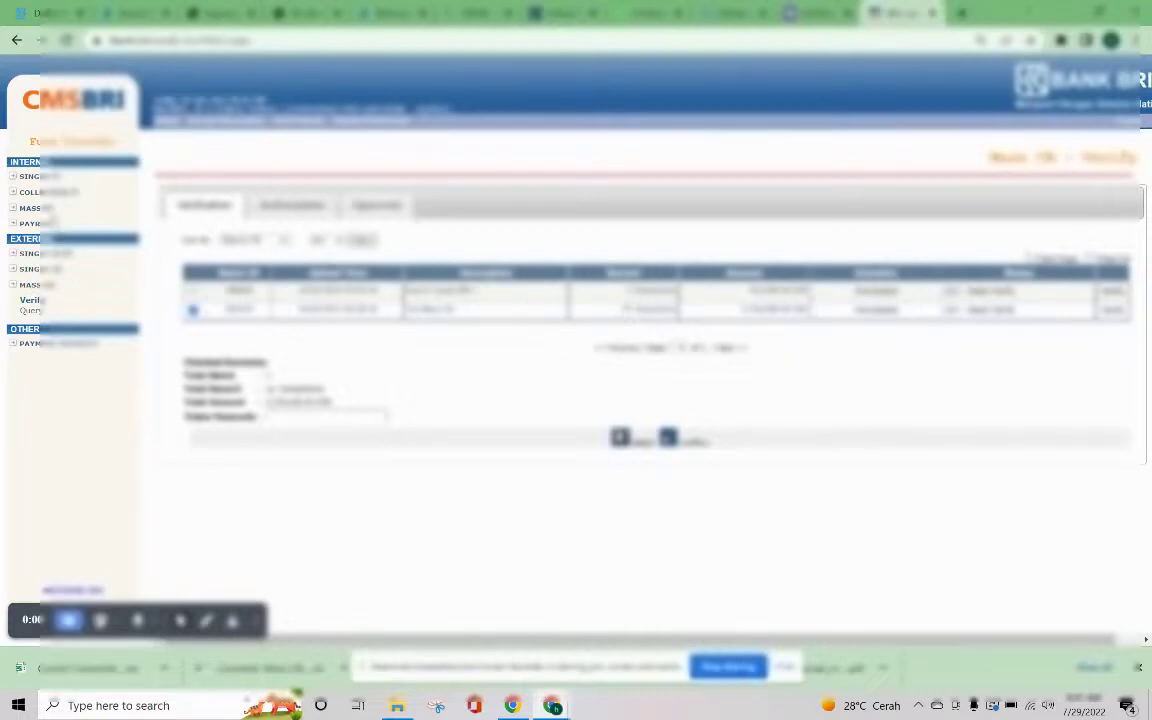
click(33, 302)
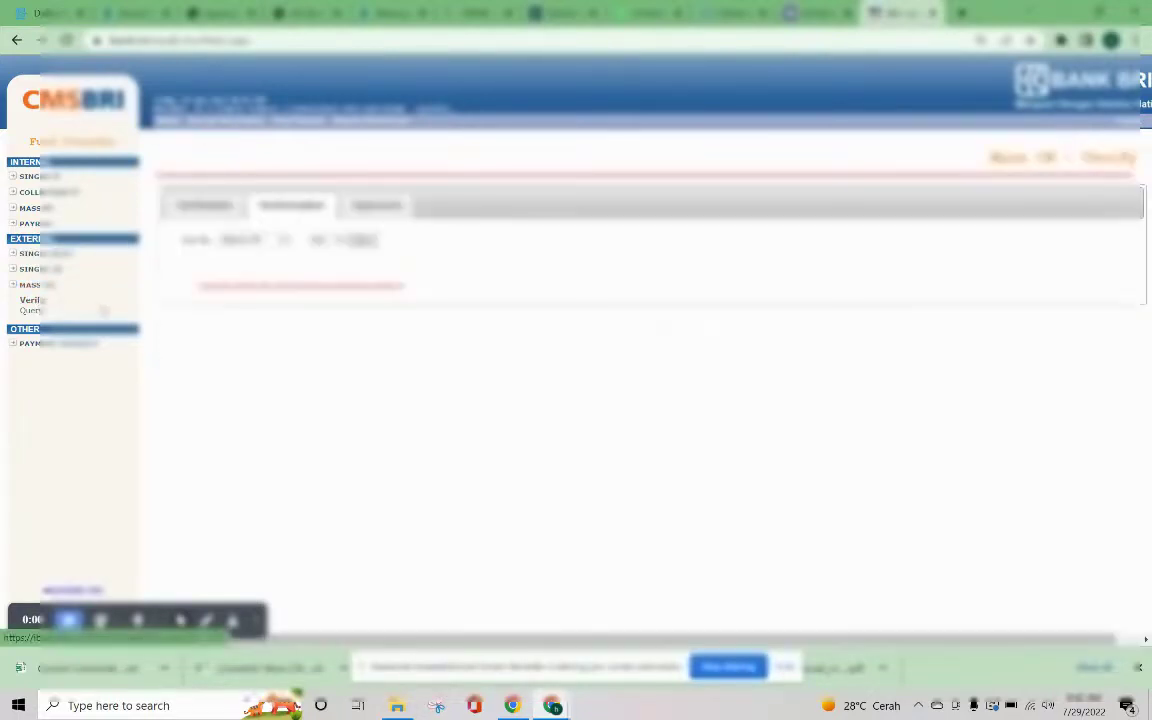
click(212, 205)
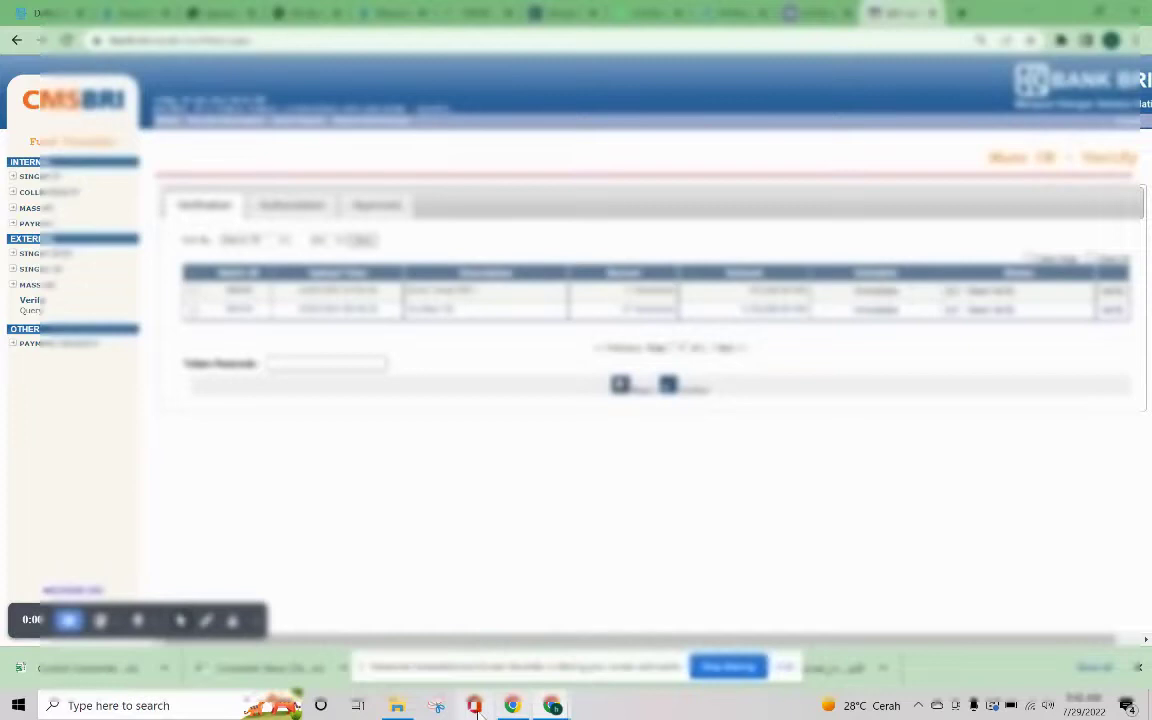
Open the transfer spreadsheet from File Explorer in Excel.
key(alt+Tab)
click(318, 240)
double_click(280, 178)
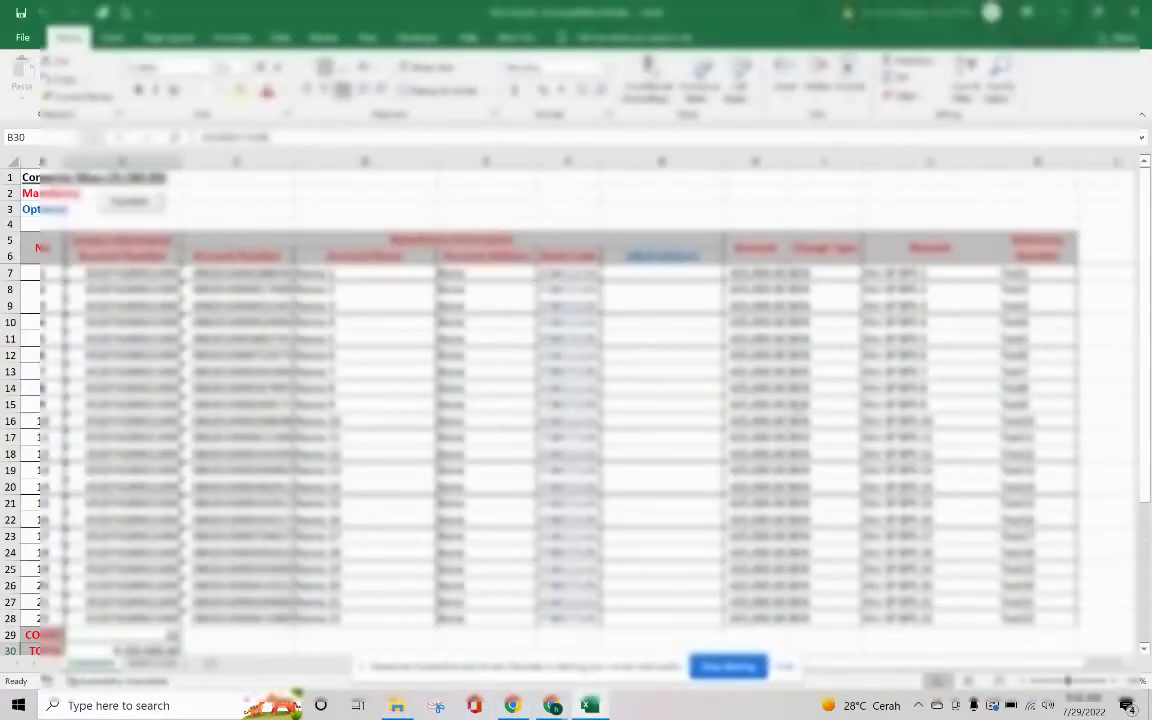
Check the first transfer amount and column I Change Type entries, then return to Chrome.
drag(800, 272, 829, 505)
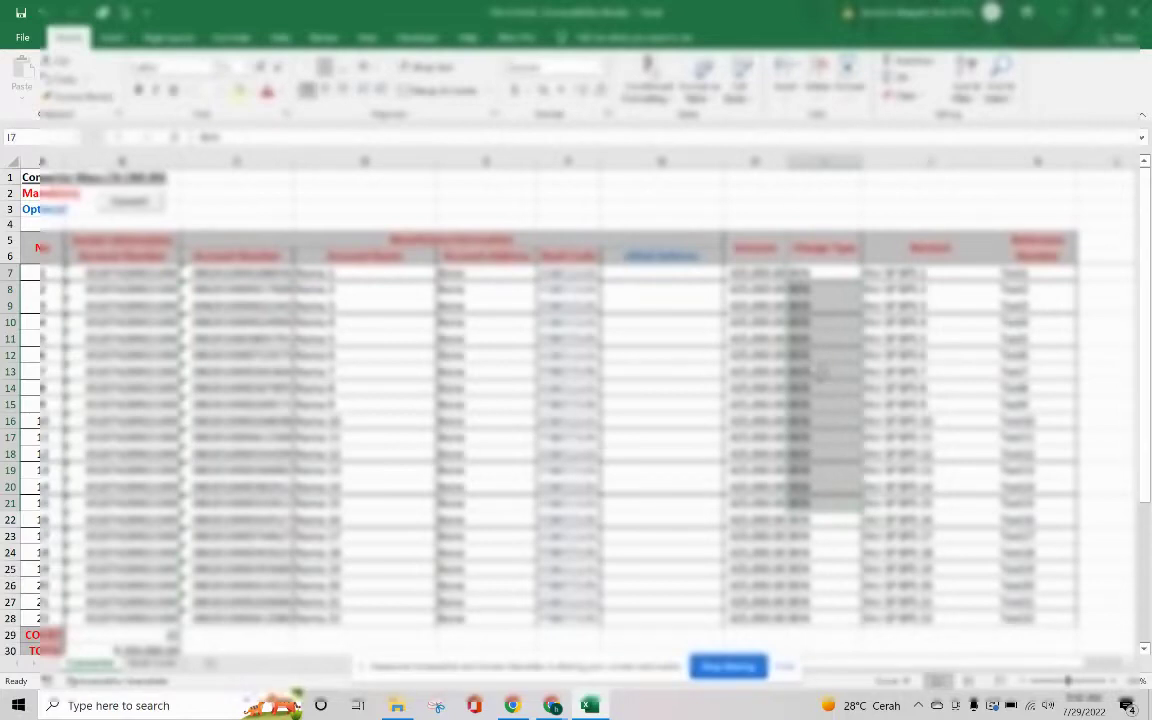
click(818, 373)
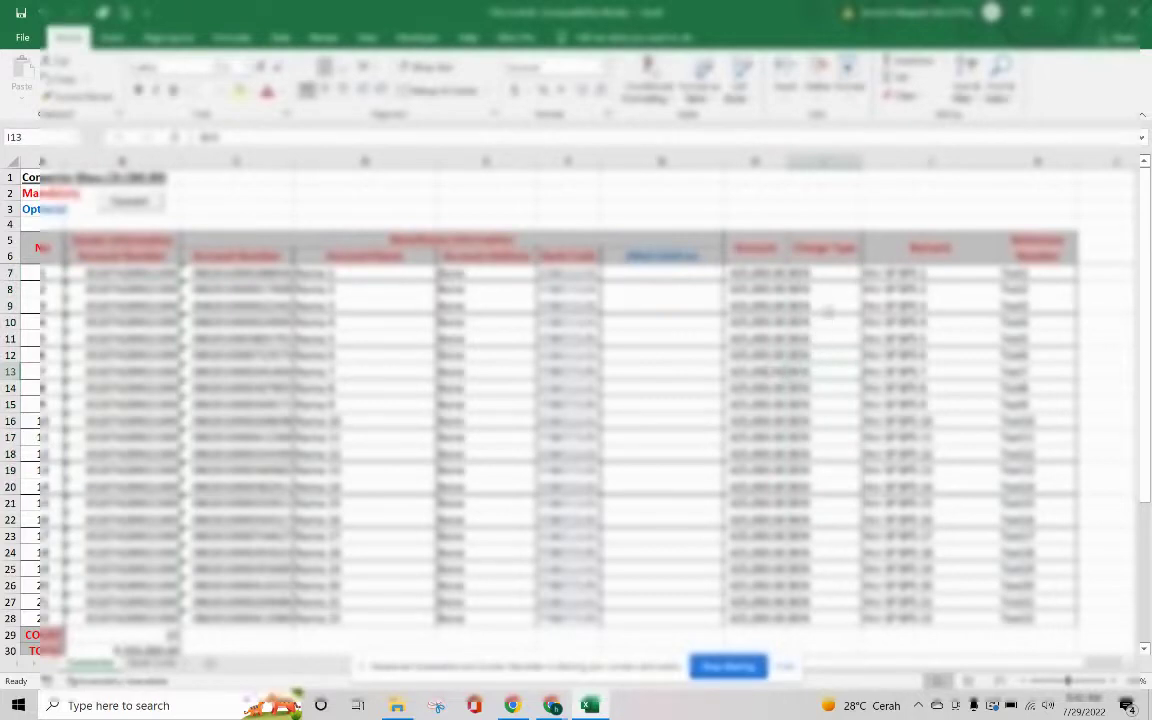
click(773, 272)
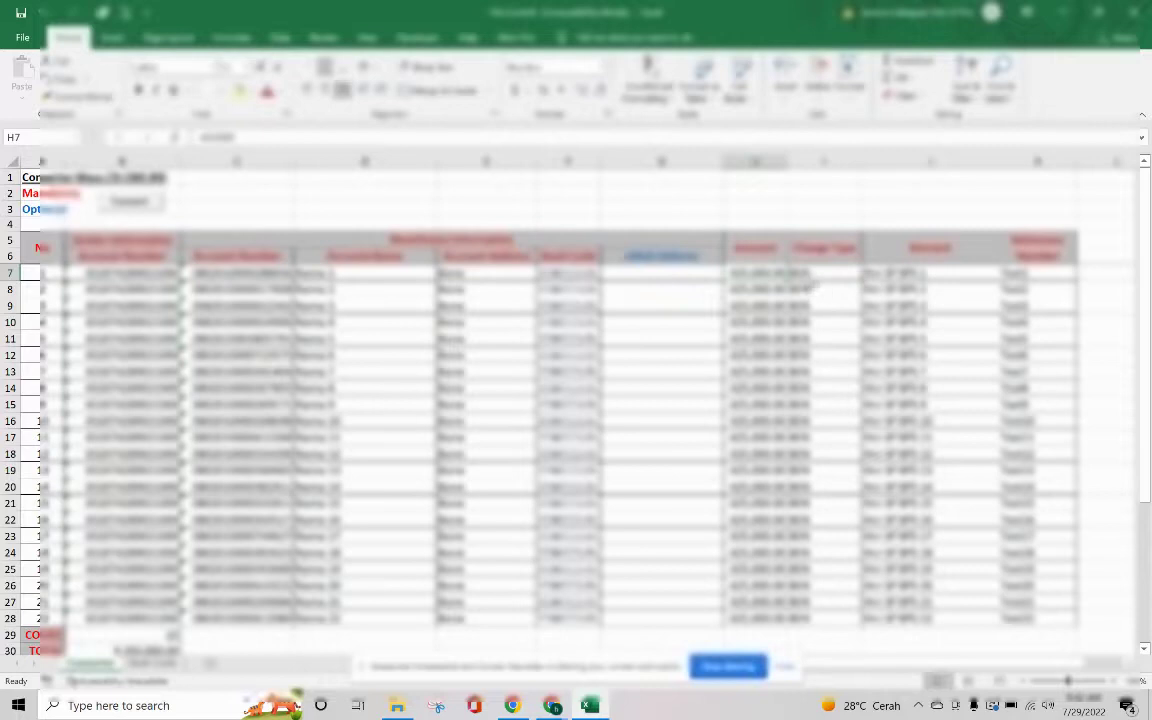
drag(829, 275, 830, 521)
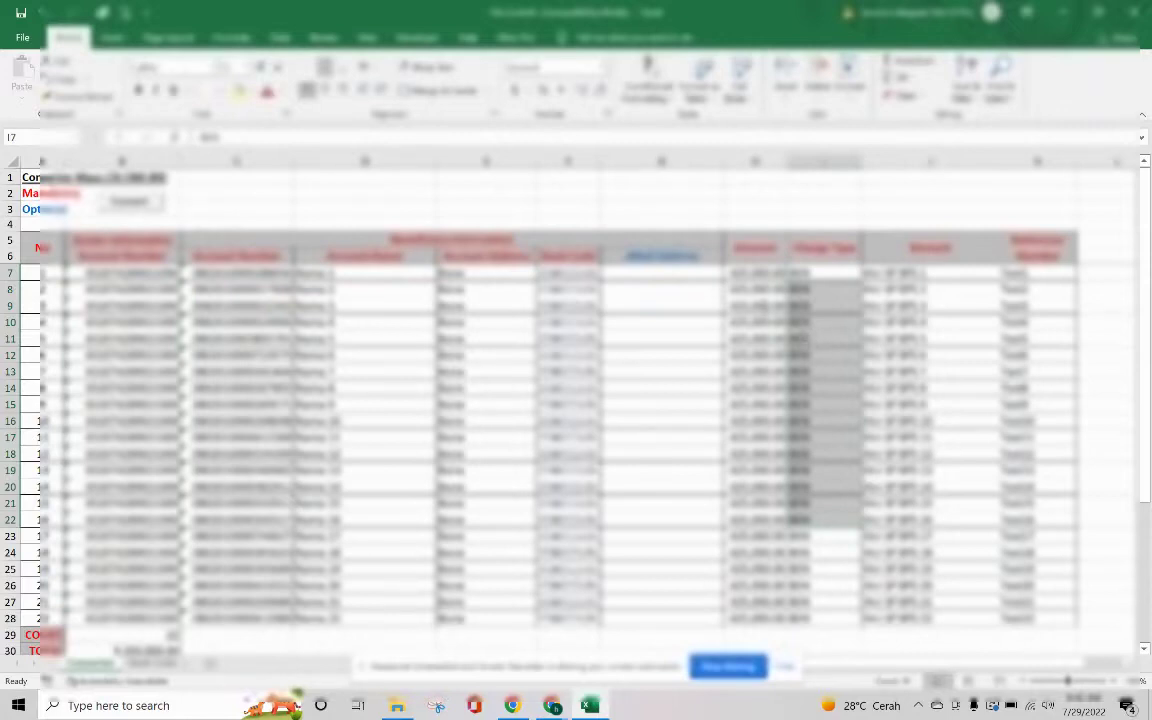
click(820, 323)
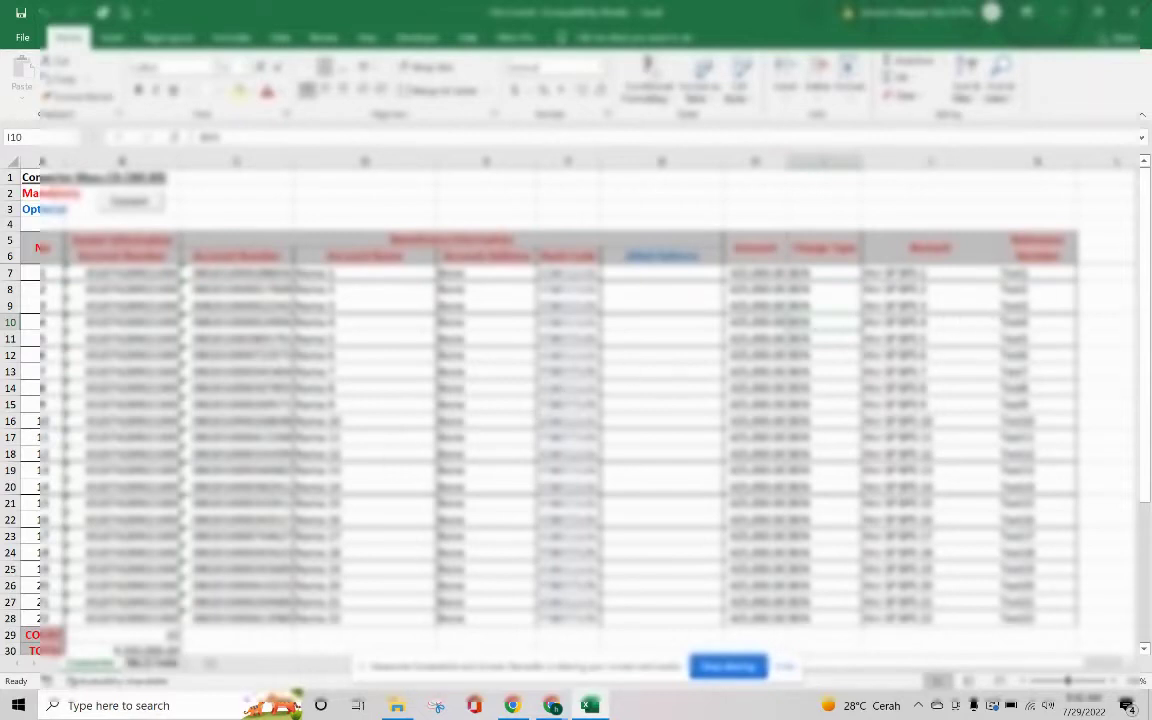
scroll(409, 533, down, 2)
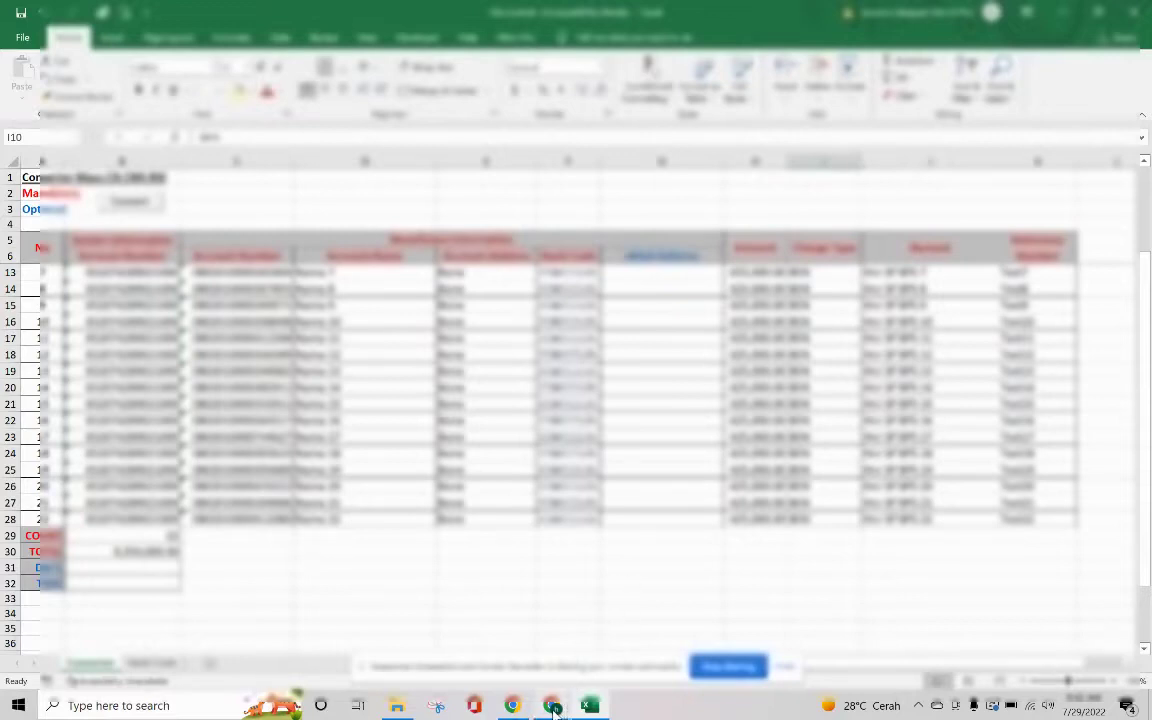
click(477, 588)
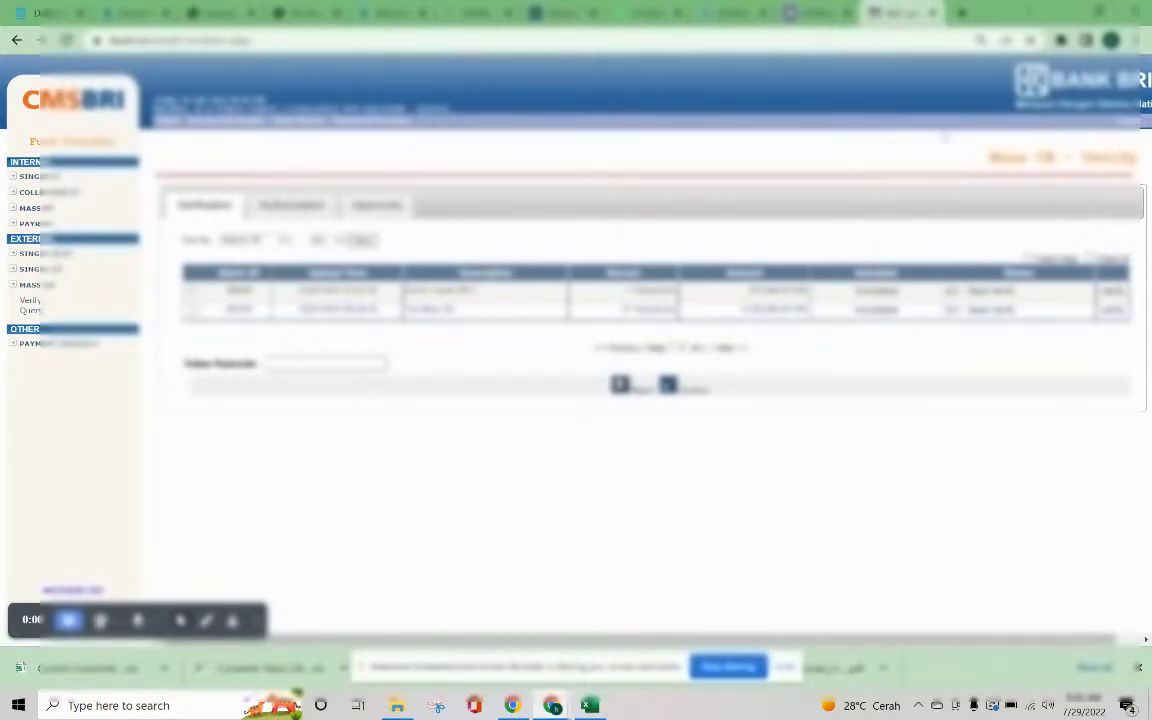
Log out and sign back in using the browser's saved login credentials.
click(1122, 132)
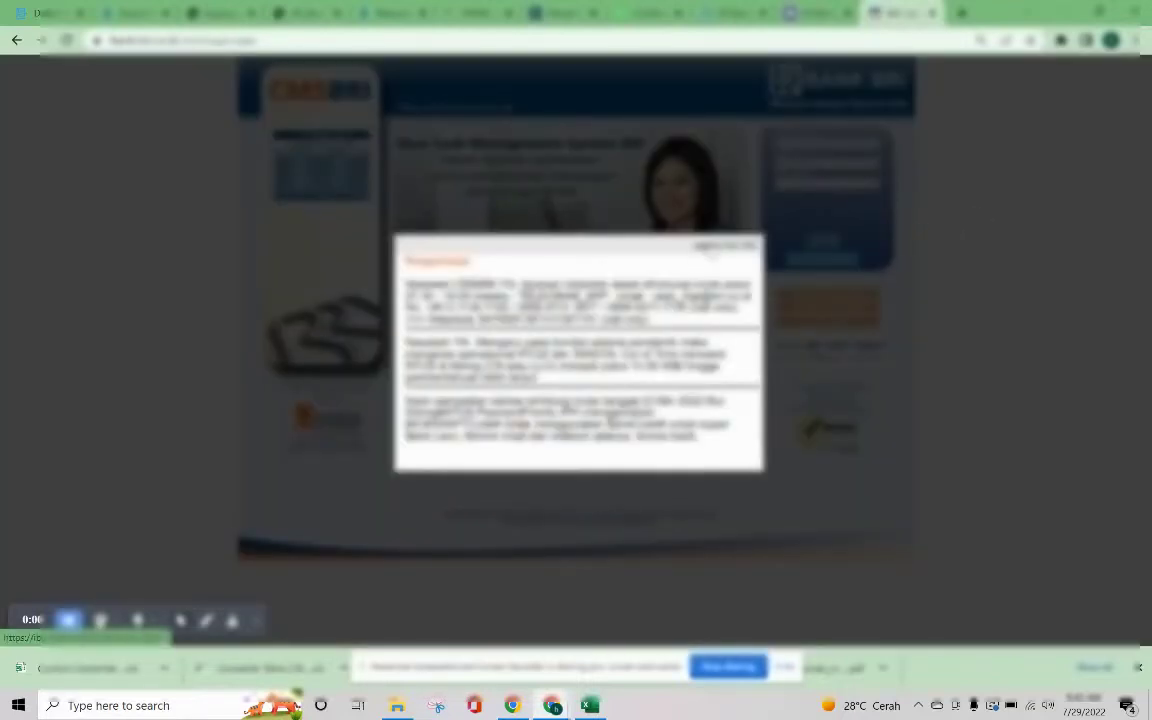
click(708, 251)
click(830, 150)
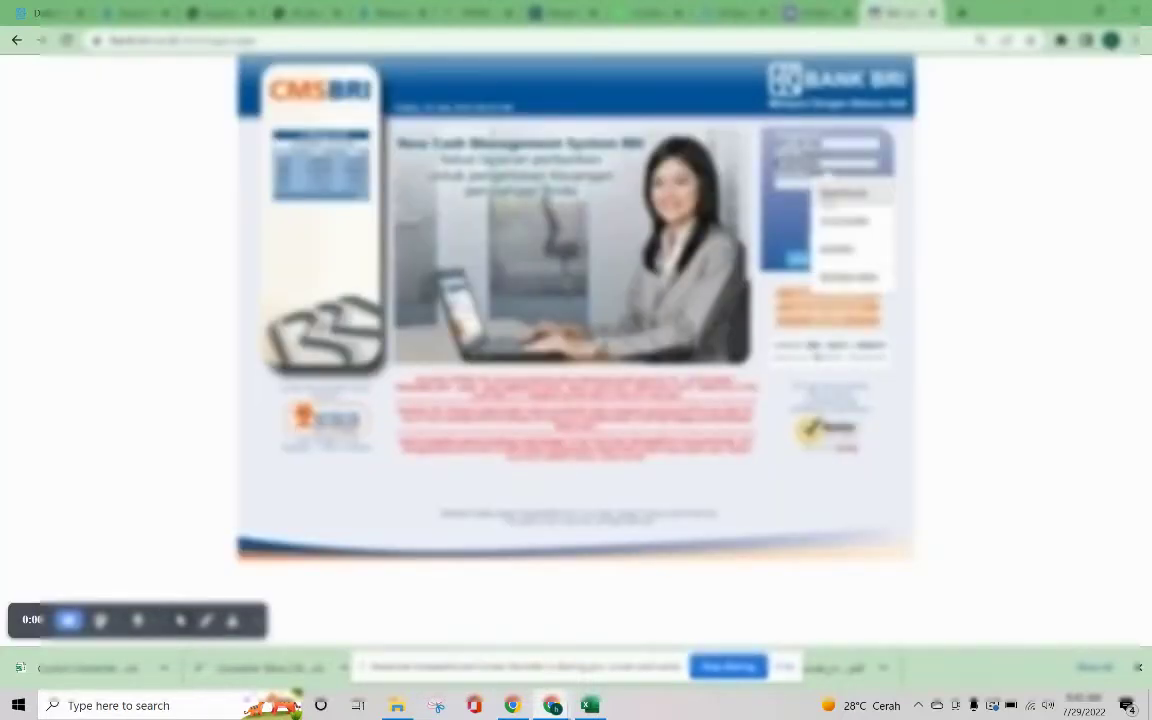
click(845, 192)
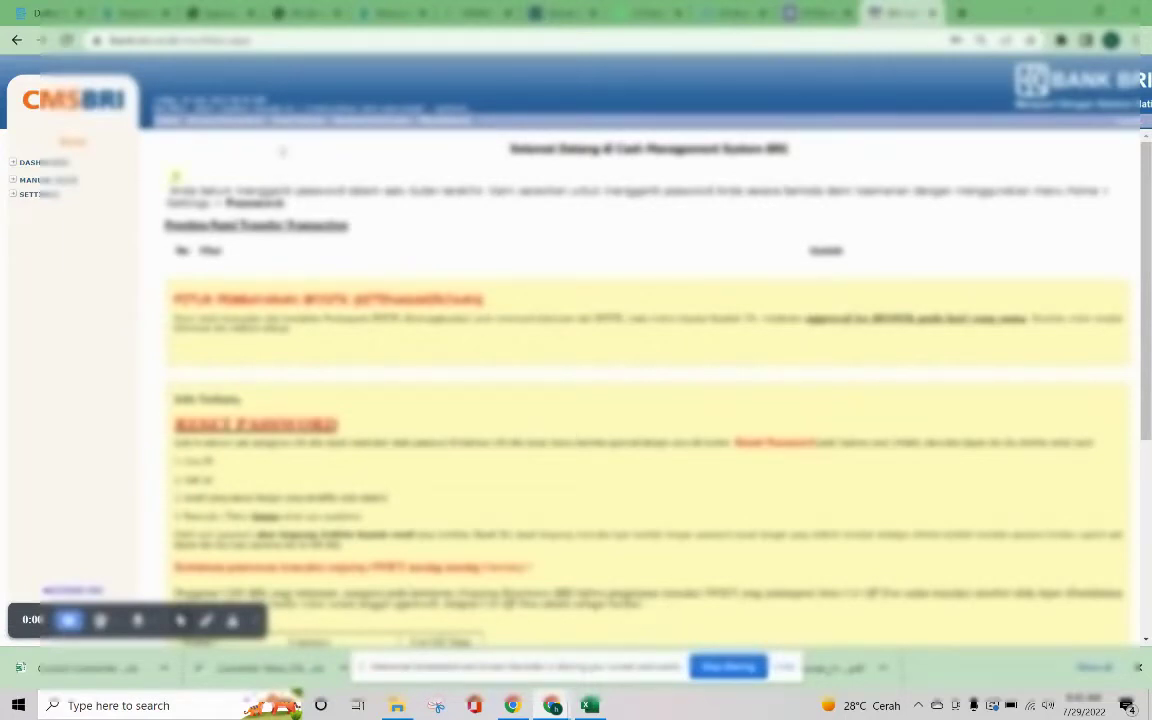
From the Fund Transfer menu, expand EXTERNAL > MASS and choose Upload.
click(268, 120)
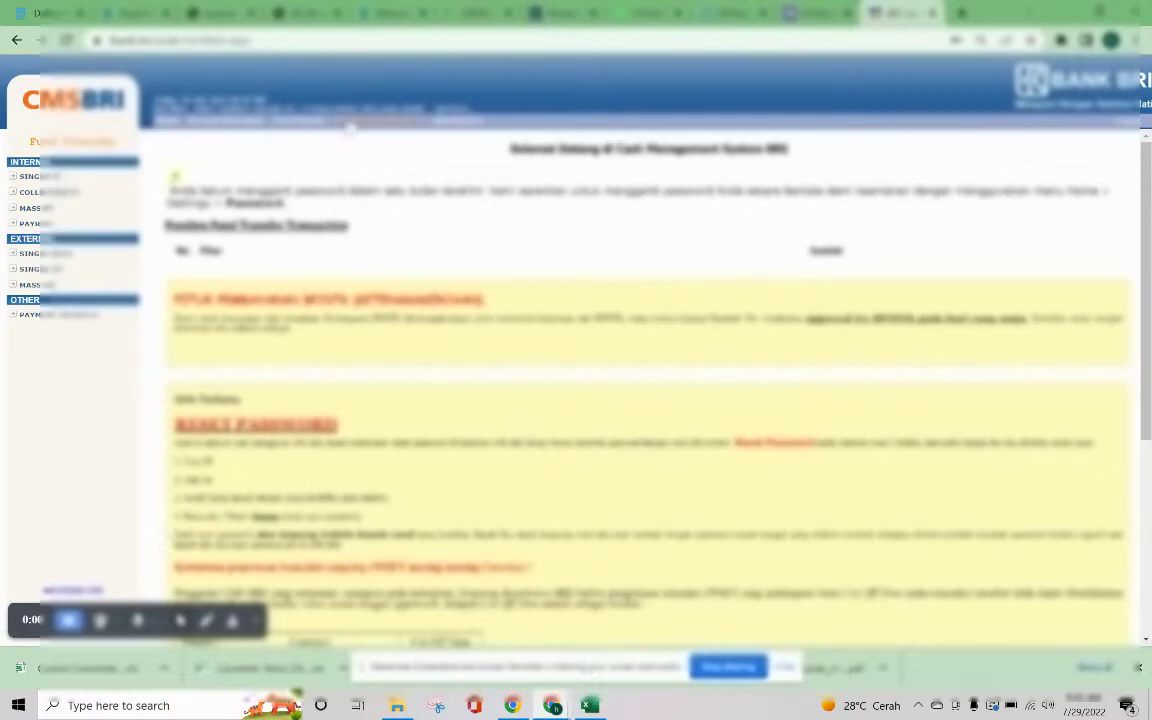
click(298, 121)
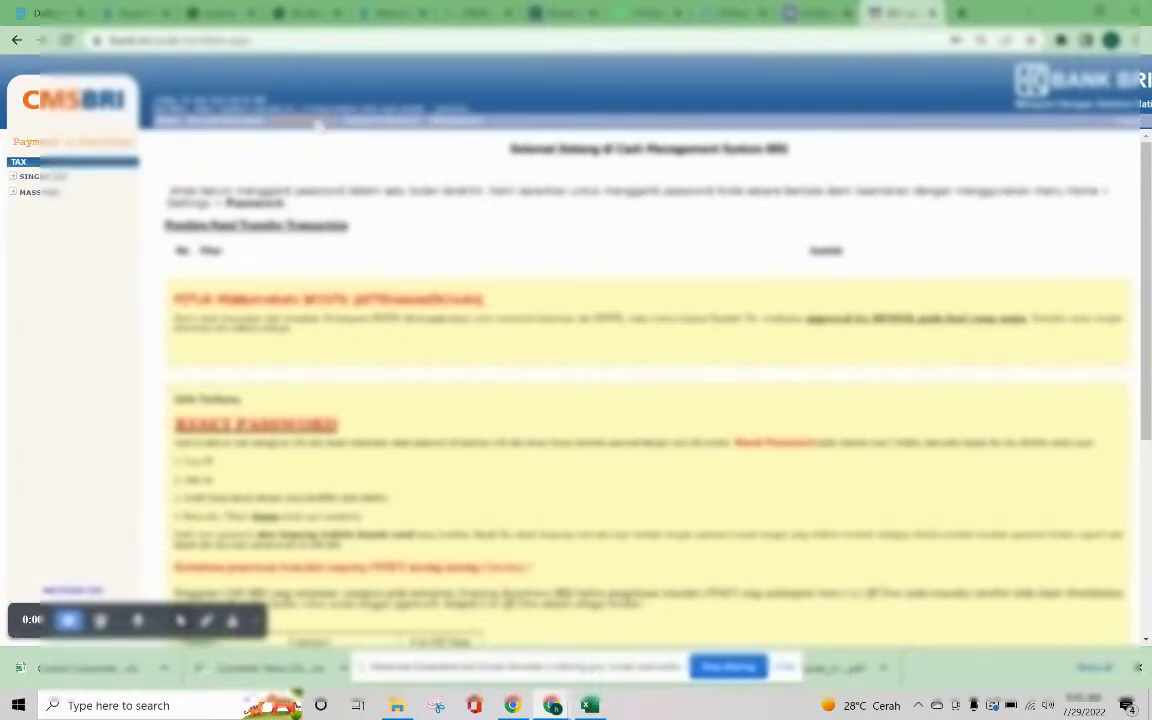
click(270, 112)
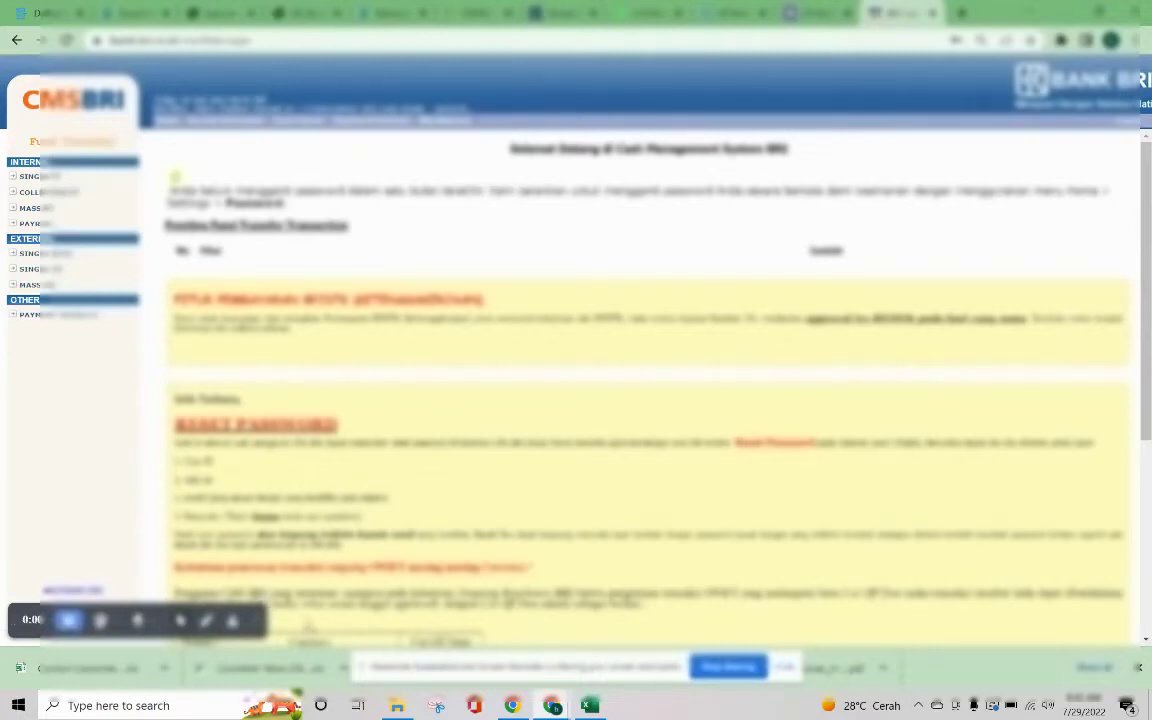
click(36, 270)
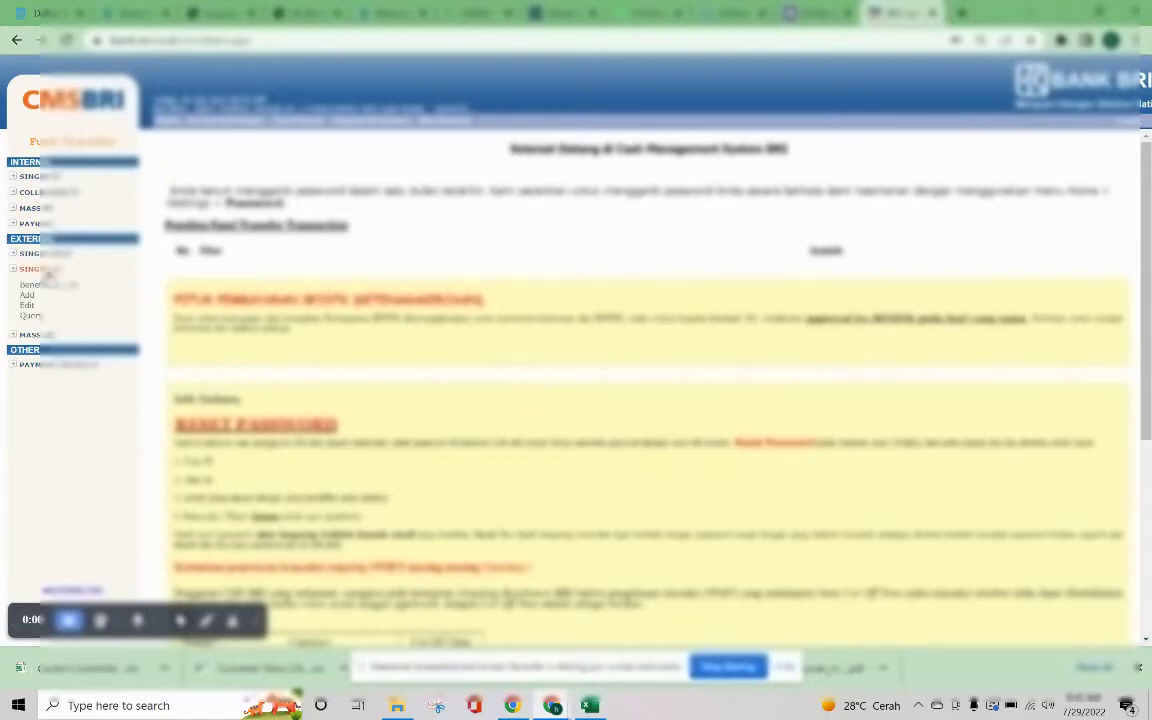
click(36, 333)
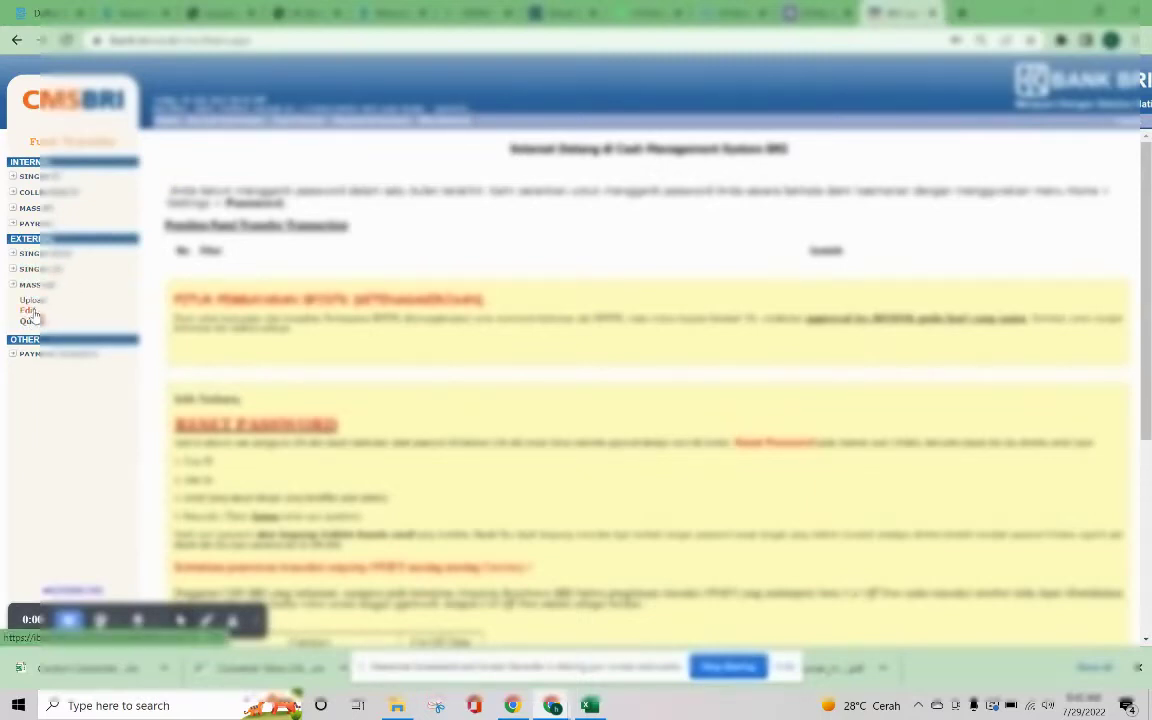
click(32, 301)
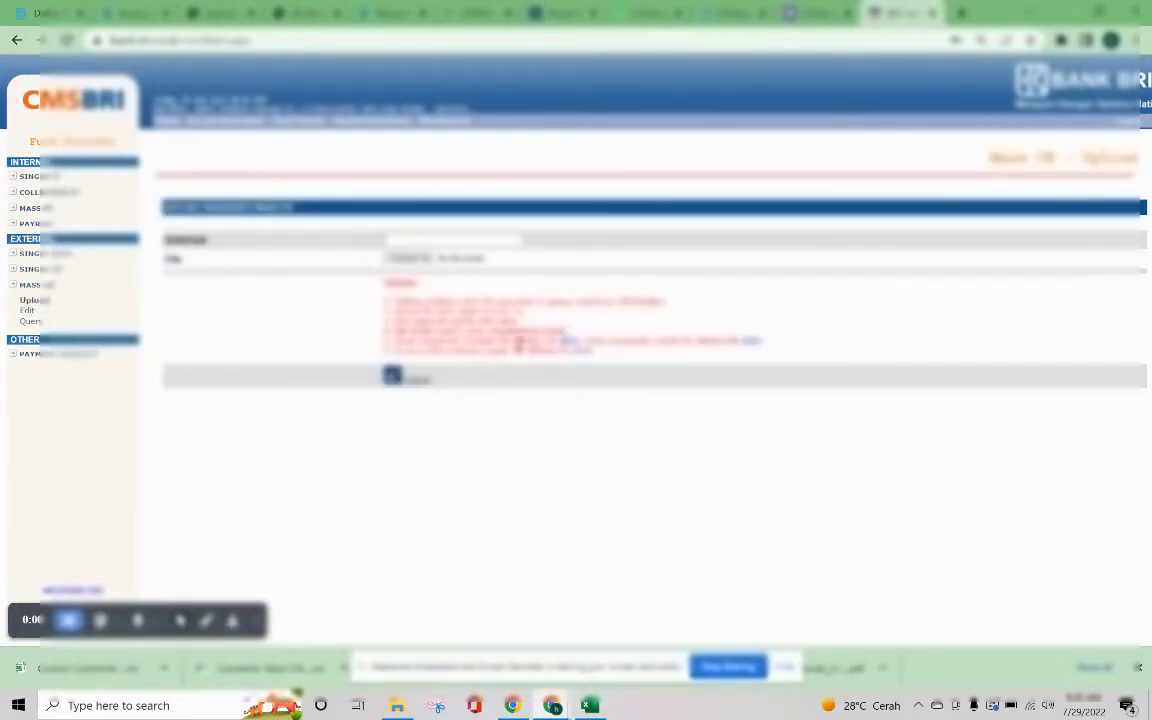
Open the mass-transfer upload guide PDF and highlight the third option's description on page 1.
click(584, 343)
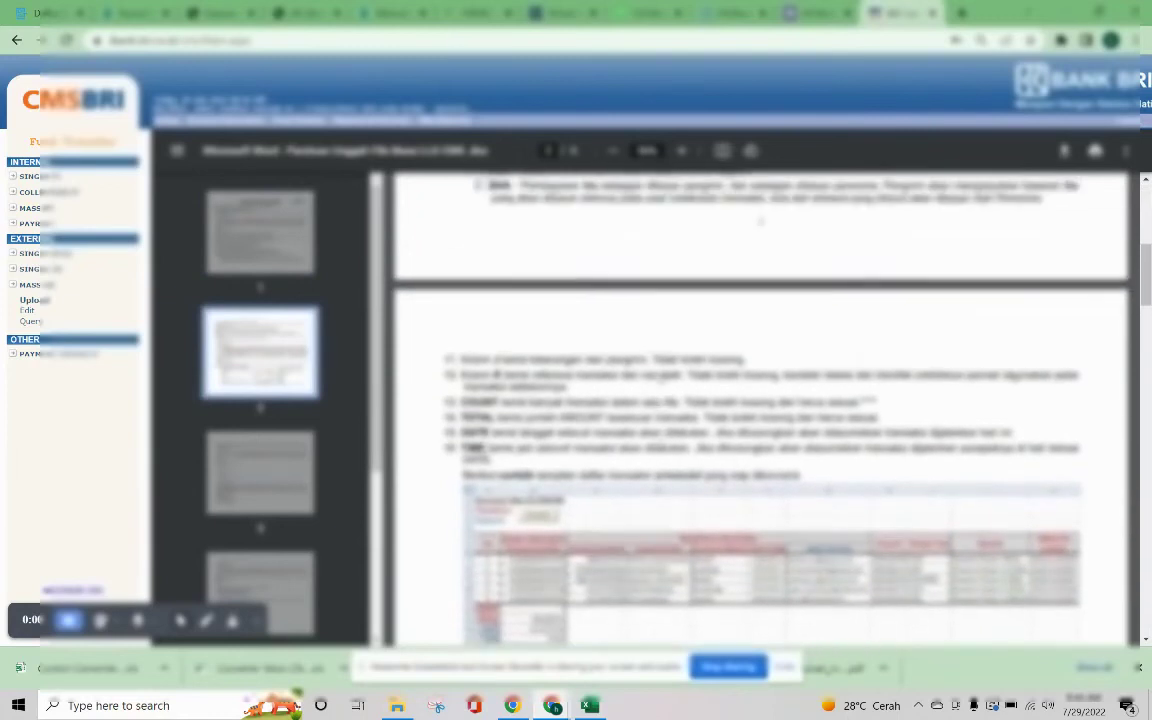
scroll(657, 374, up, 2)
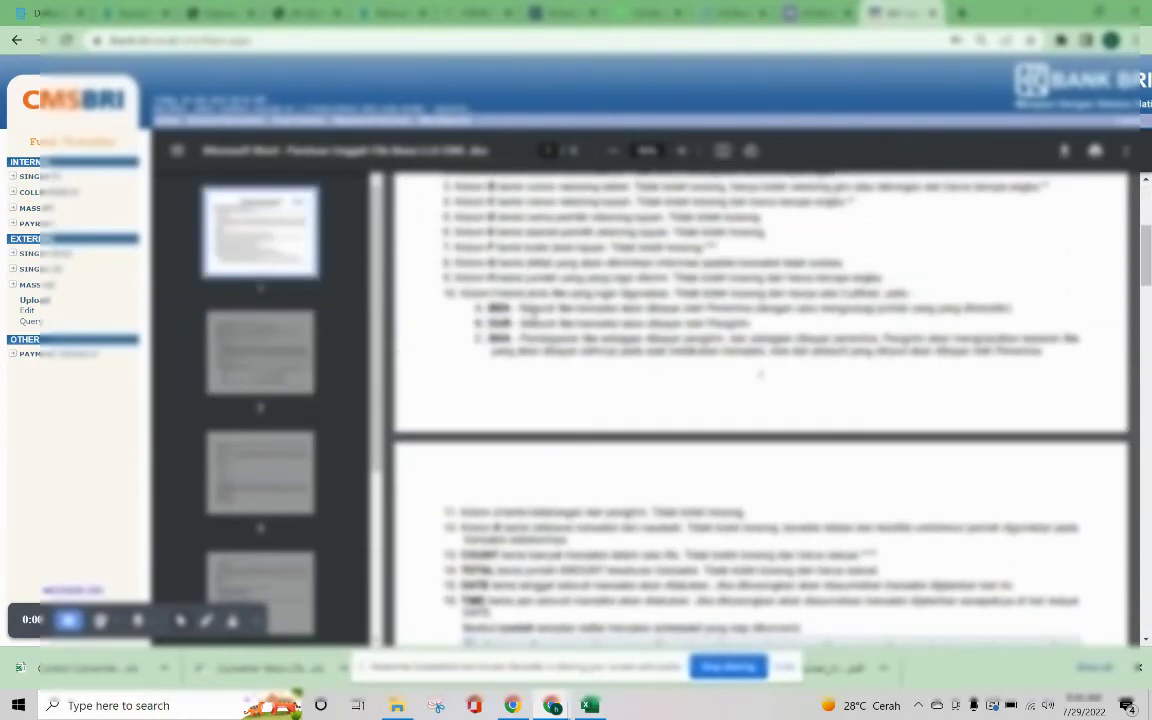
drag(520, 308, 553, 323)
click(508, 318)
drag(522, 338, 1040, 362)
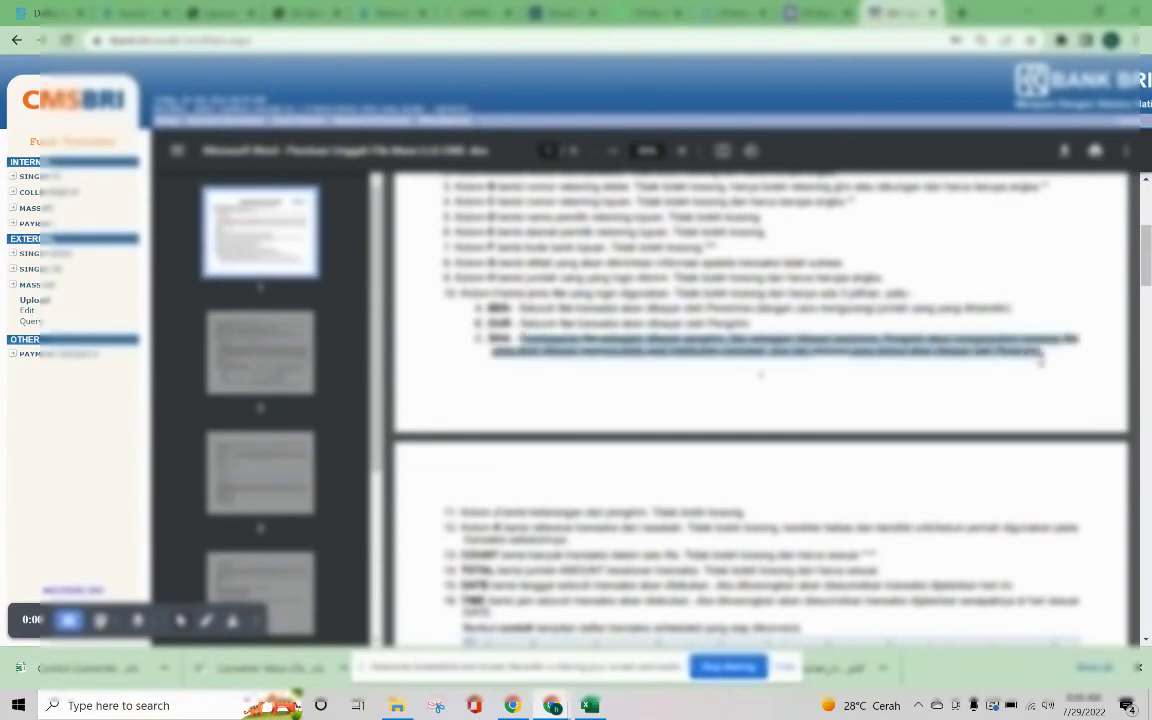